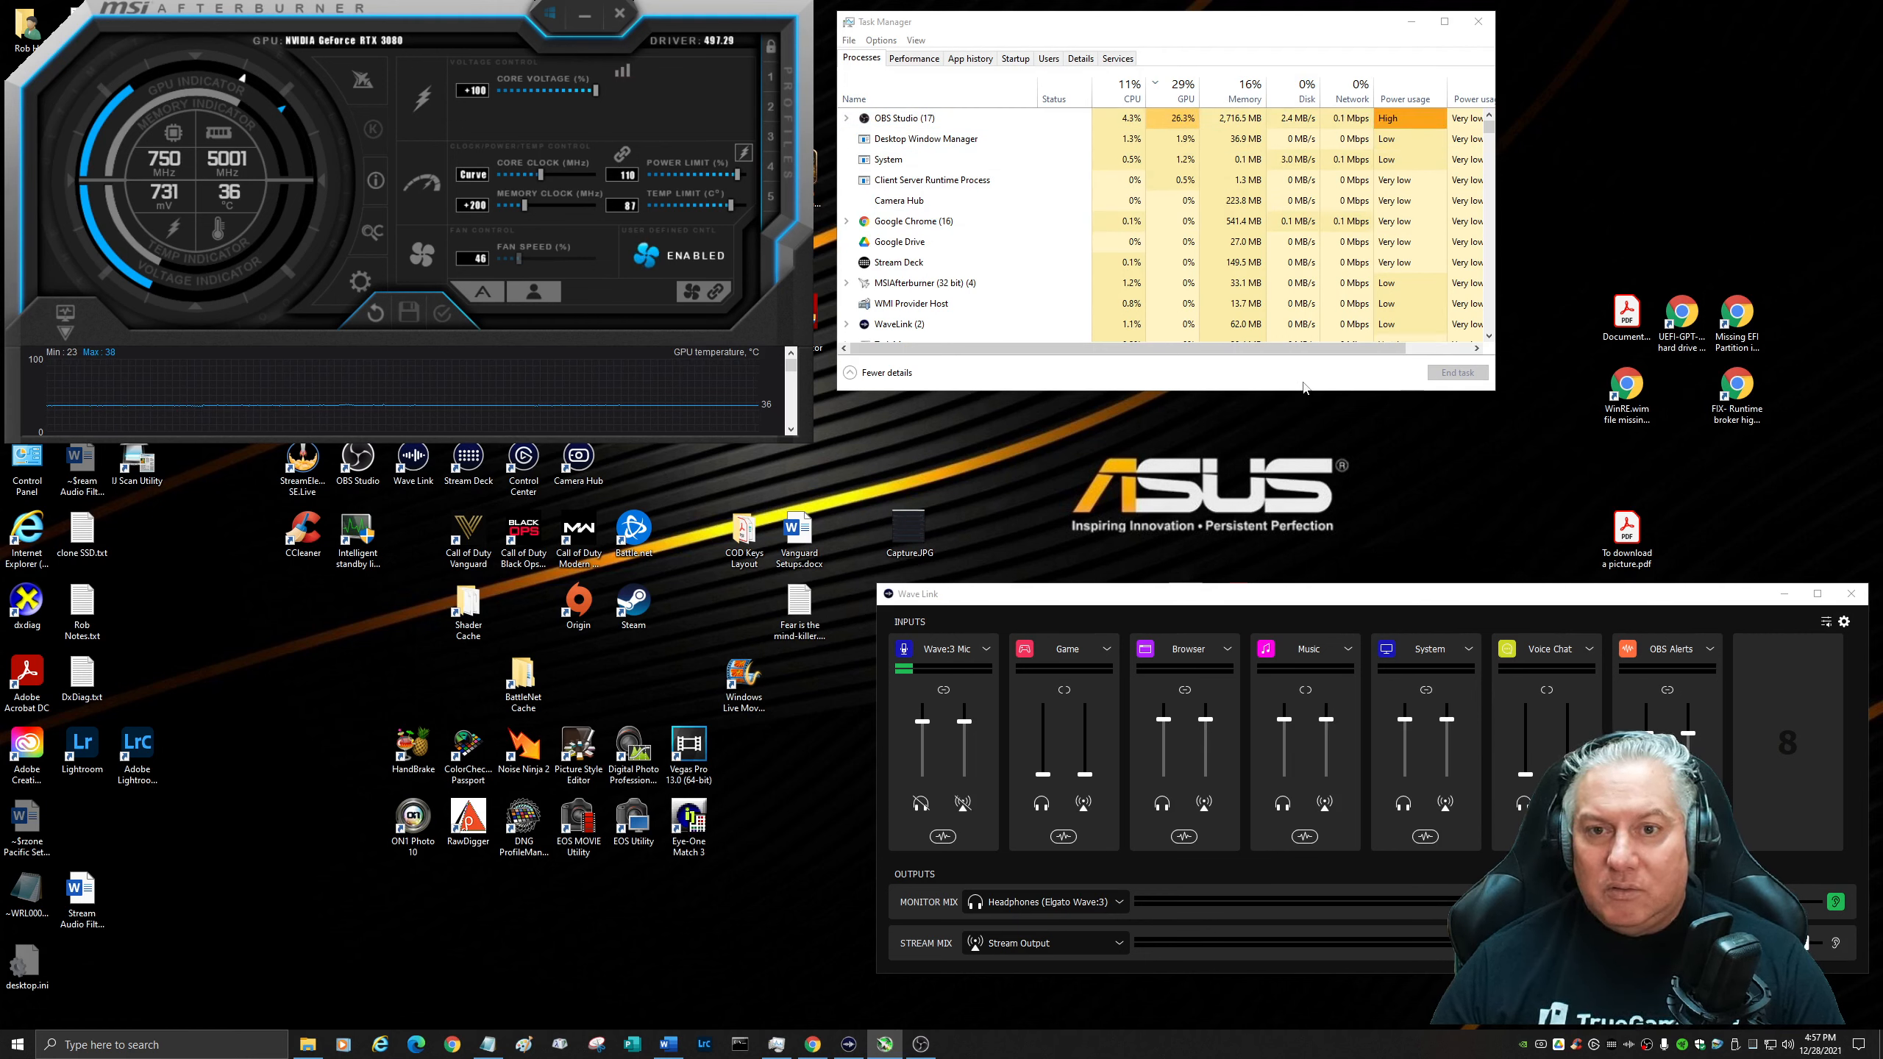
Look at the CPU performance graphs in Task Manager and return to the process list.
{"action": "left_click", "coordinate": [918, 64]}
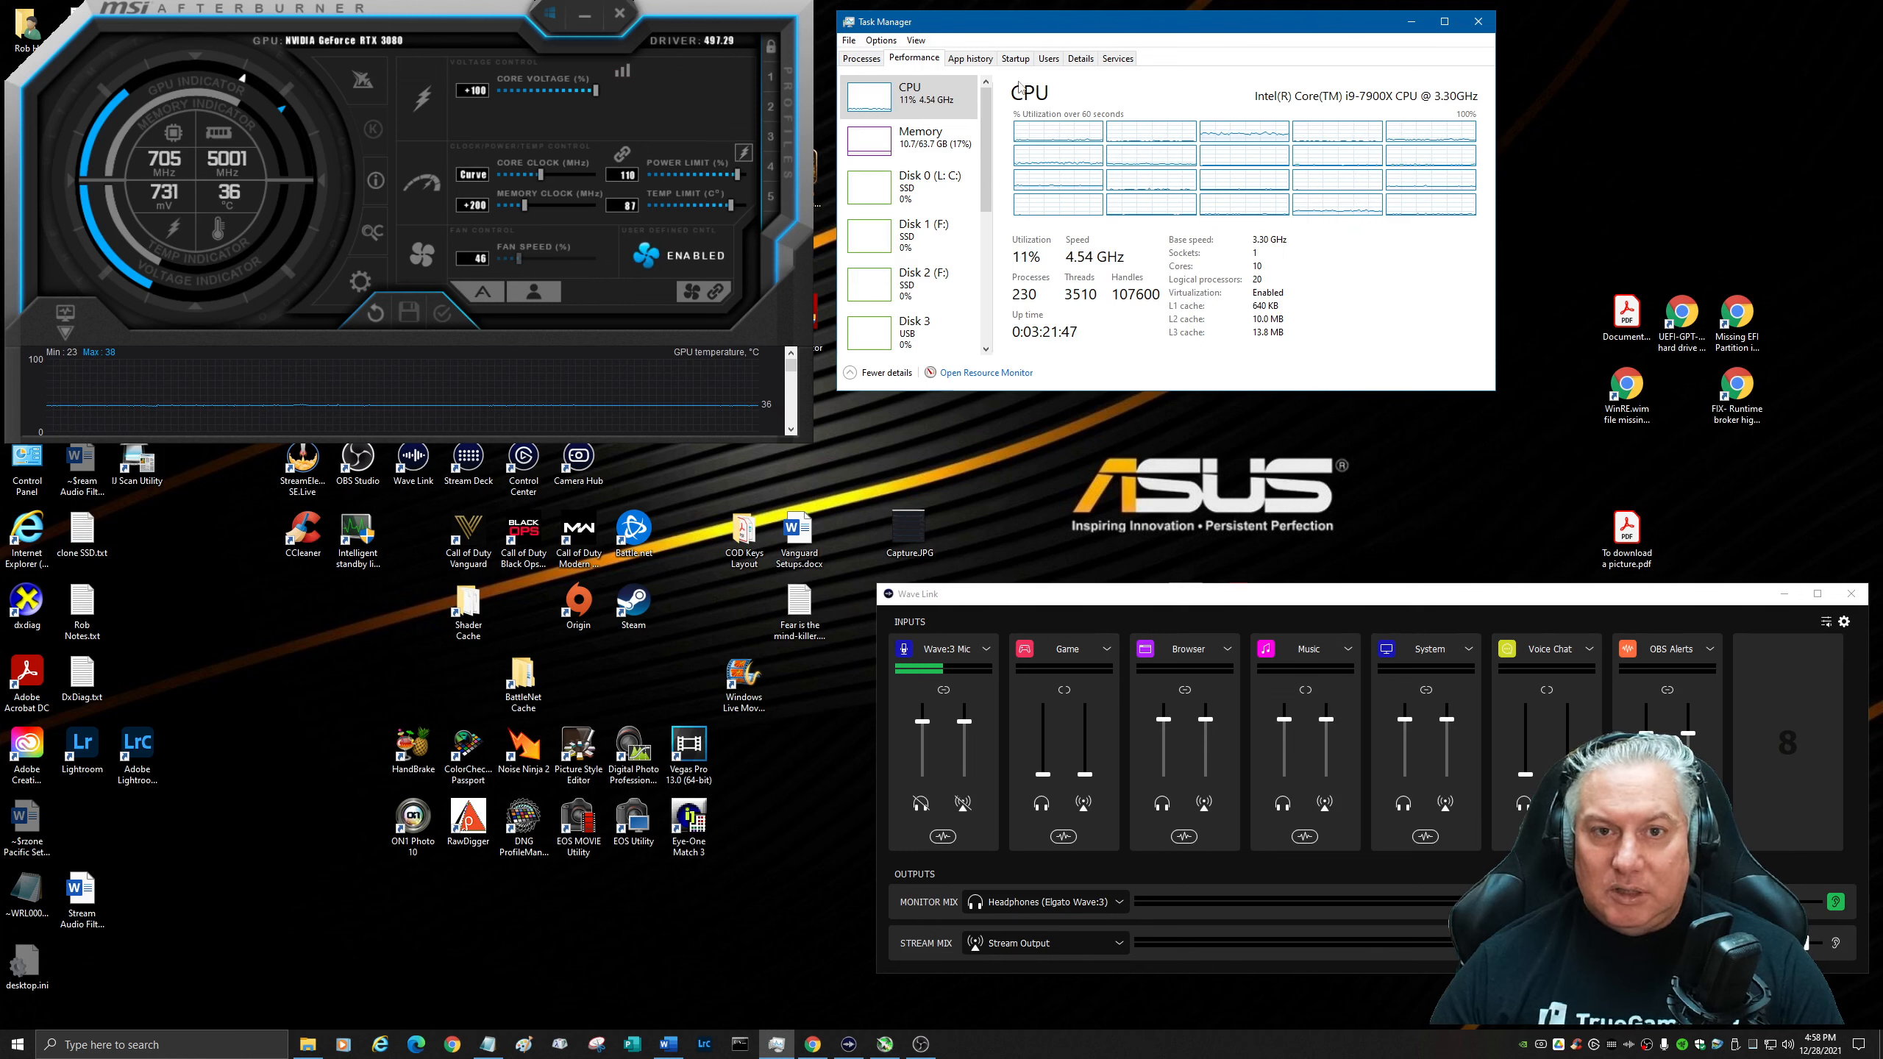
{"action": "left_click", "coordinate": [862, 59]}
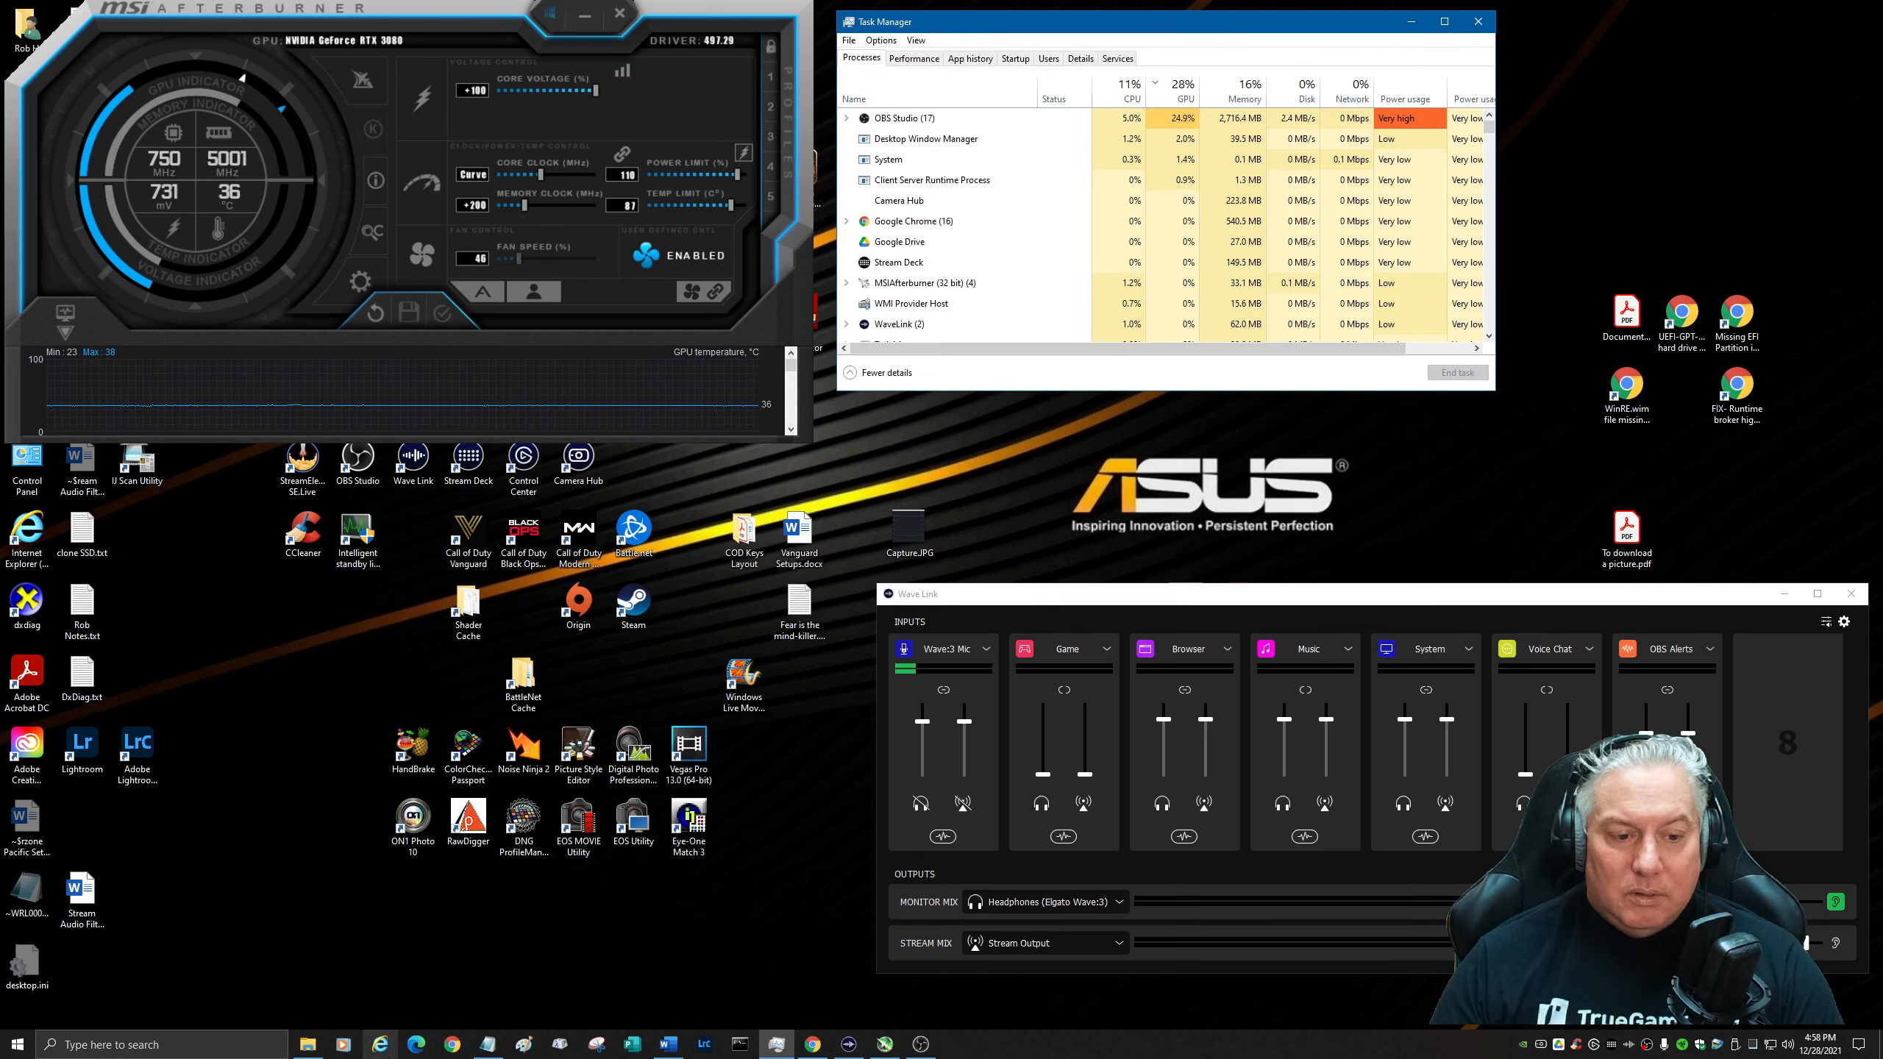
Switch to Chrome to view the NVIDIA Broadcast Download Center's effects downloads and requirements, and minimize the browser.
{"action": "mouse_move", "coordinate": [813, 1044]}
{"action": "left_click", "coordinate": [813, 979]}
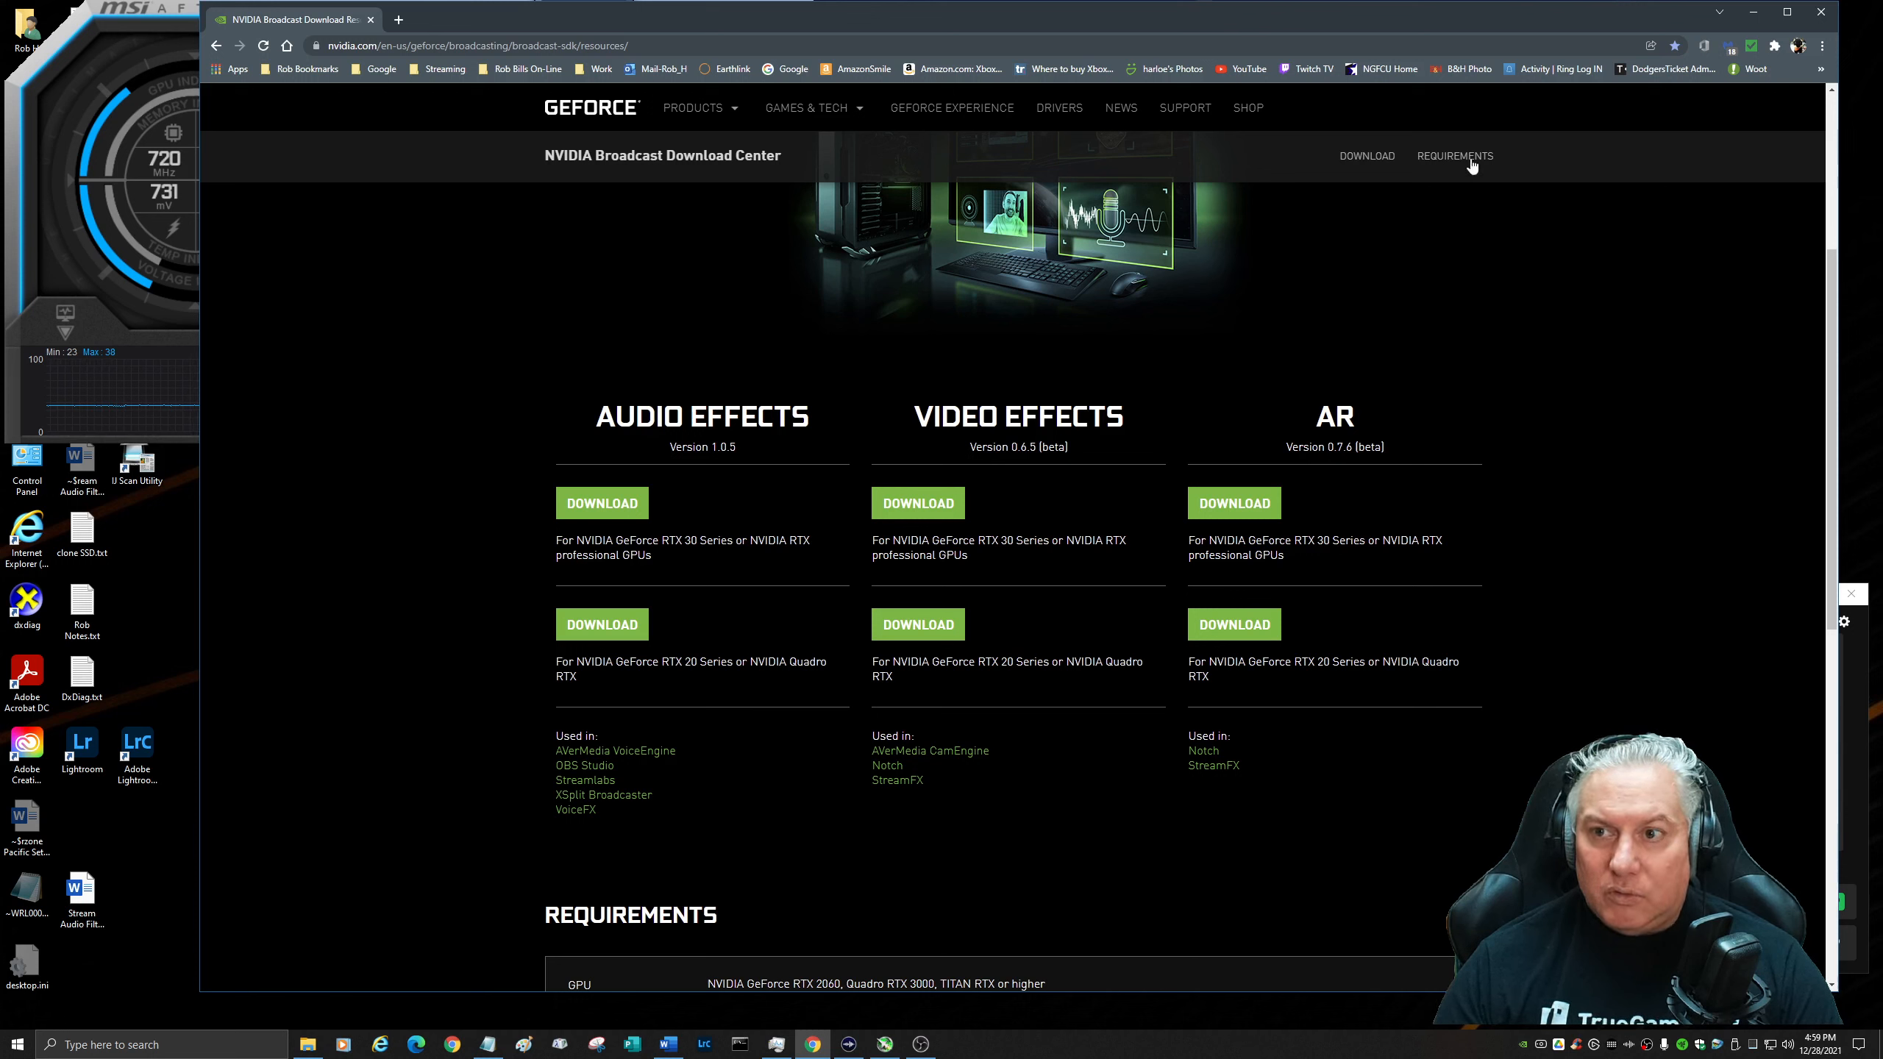
{"action": "left_click", "coordinate": [1753, 12]}
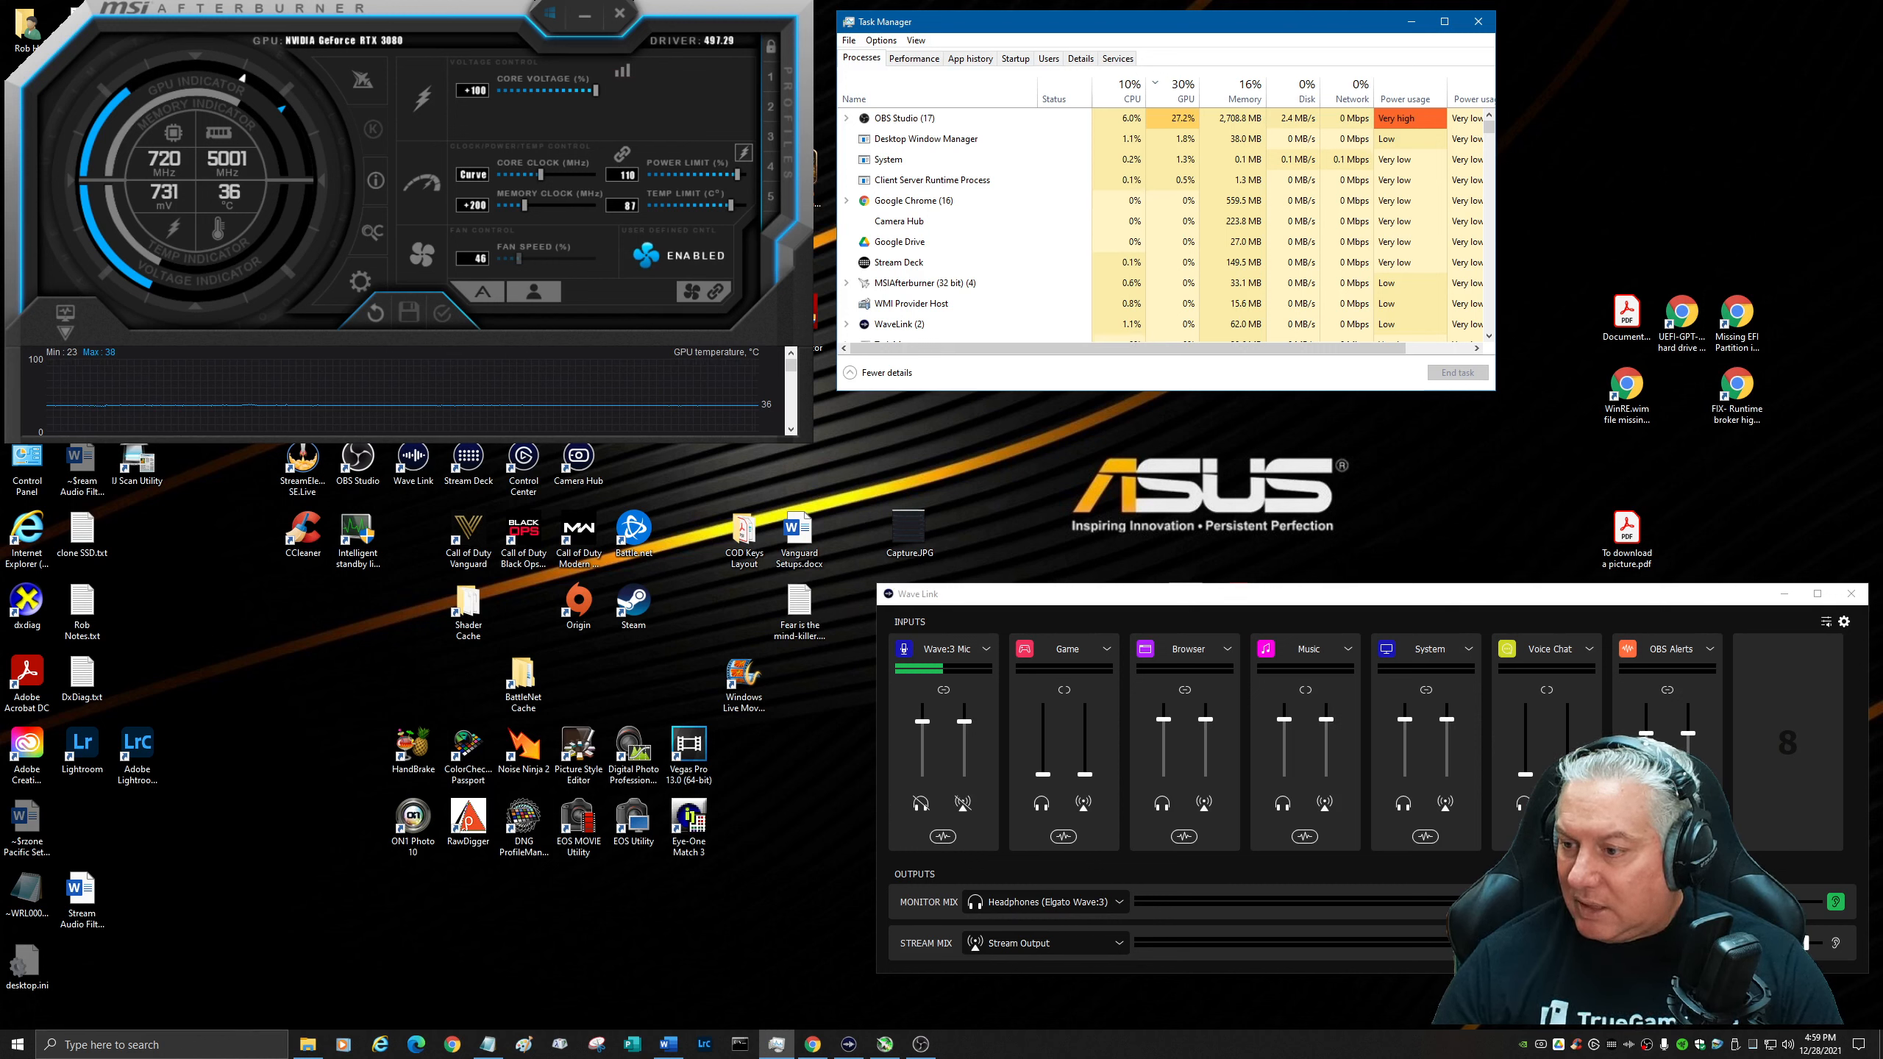
Switch to the OBS filters for Elgato FaceCam, check the addable effect filters, and show the NVIDIA Greenscreen filter's settings.
{"action": "key", "text": "alt+Tab"}
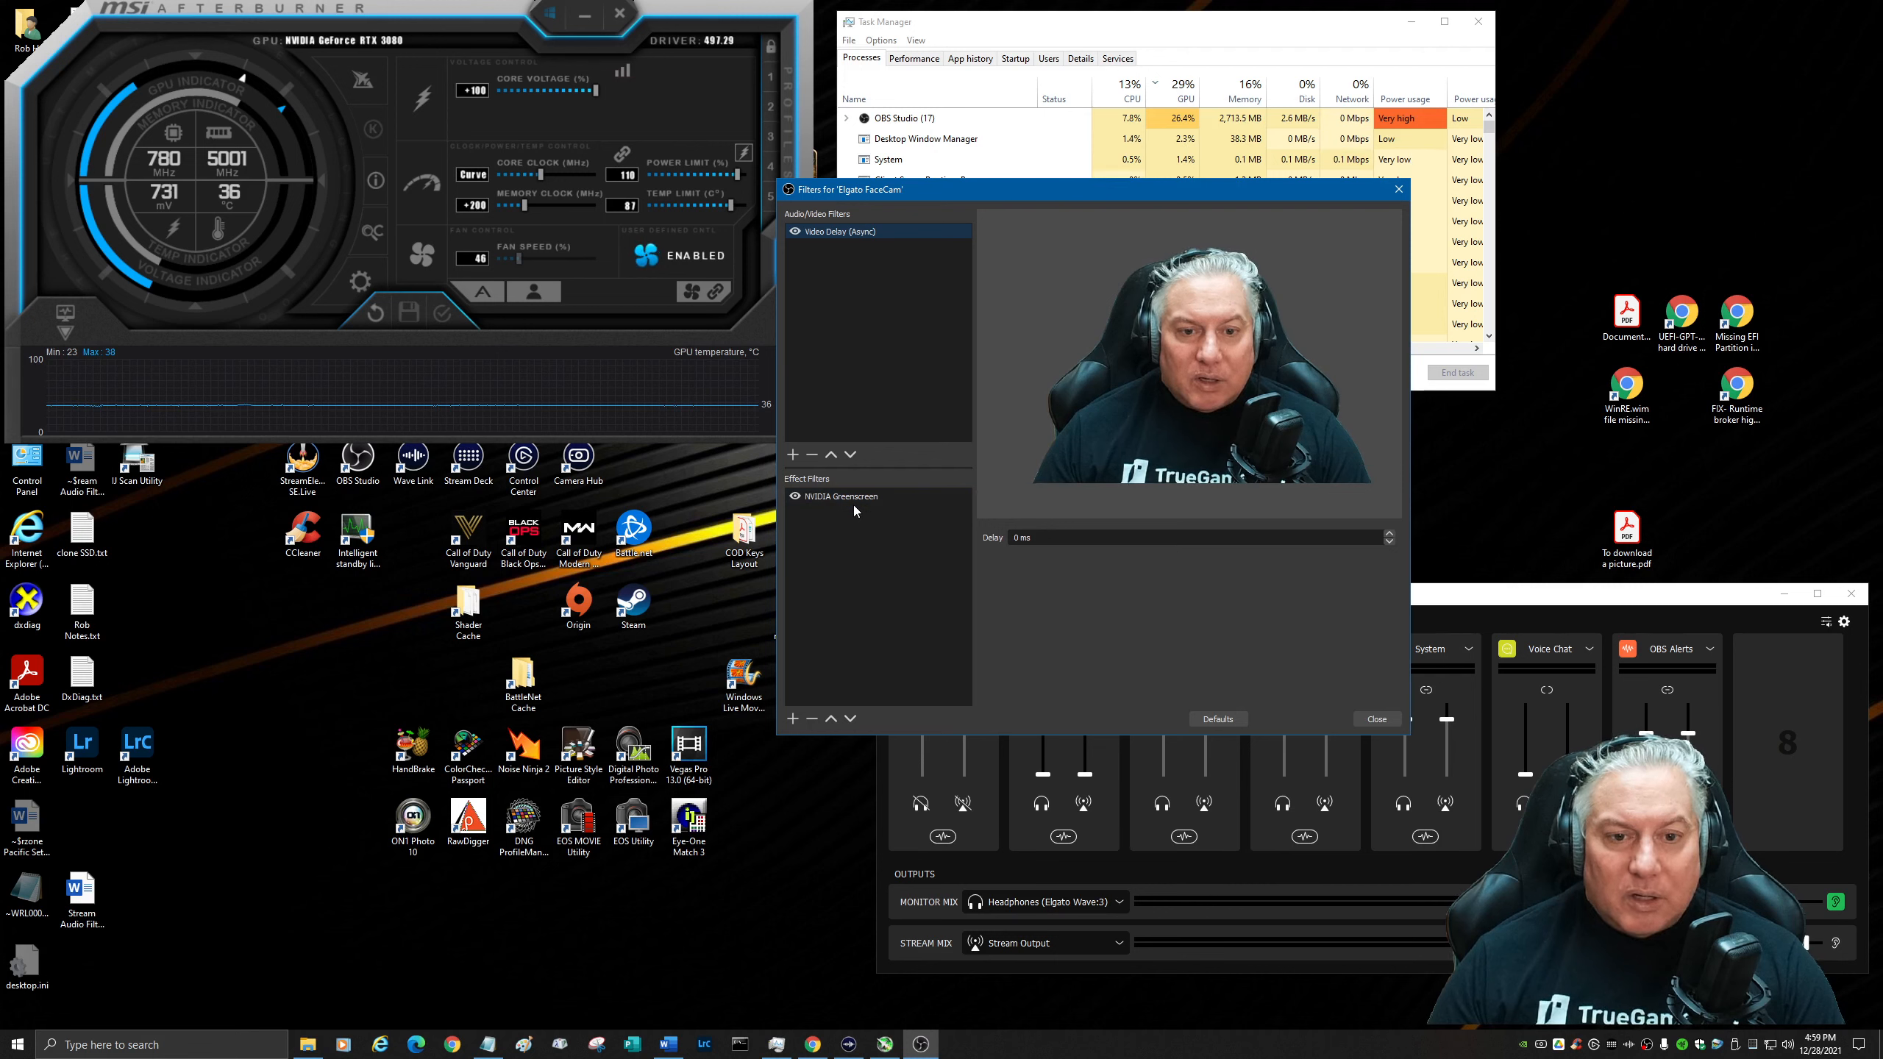
{"action": "left_click", "coordinate": [789, 724]}
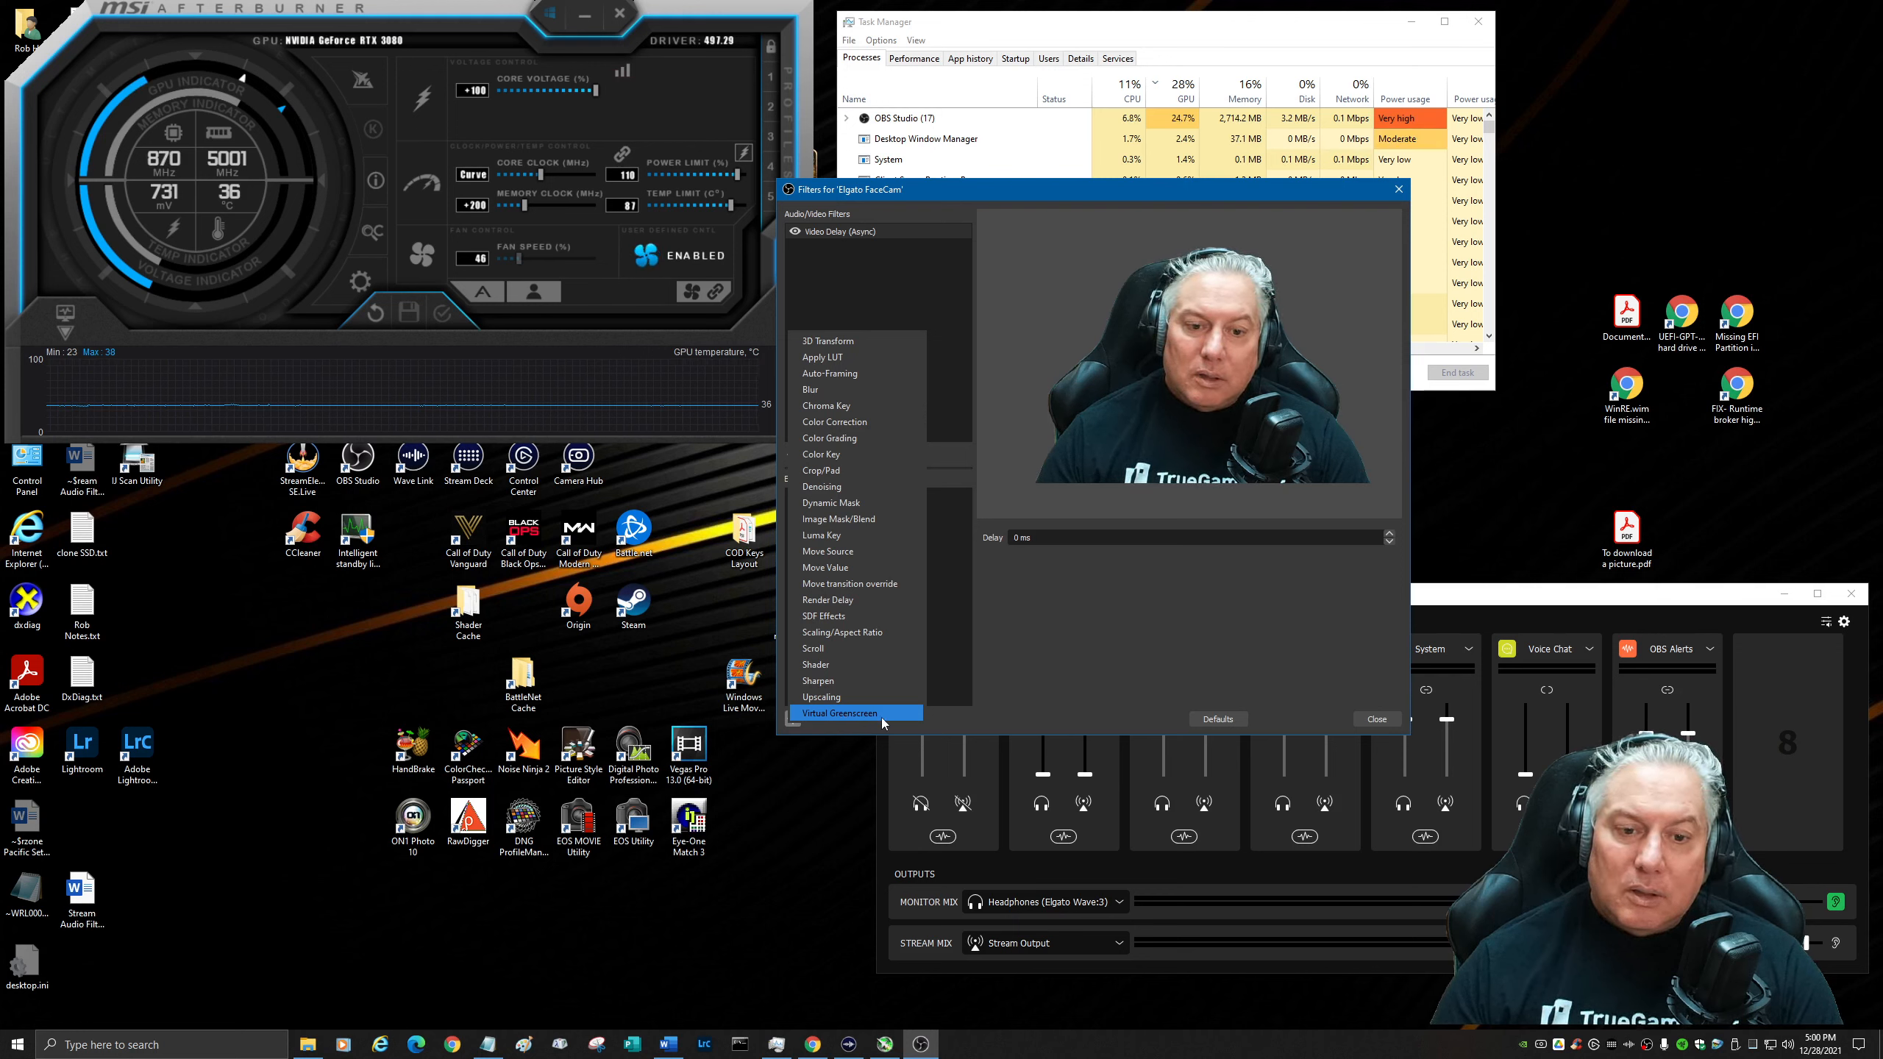
{"action": "left_click", "coordinate": [1041, 645]}
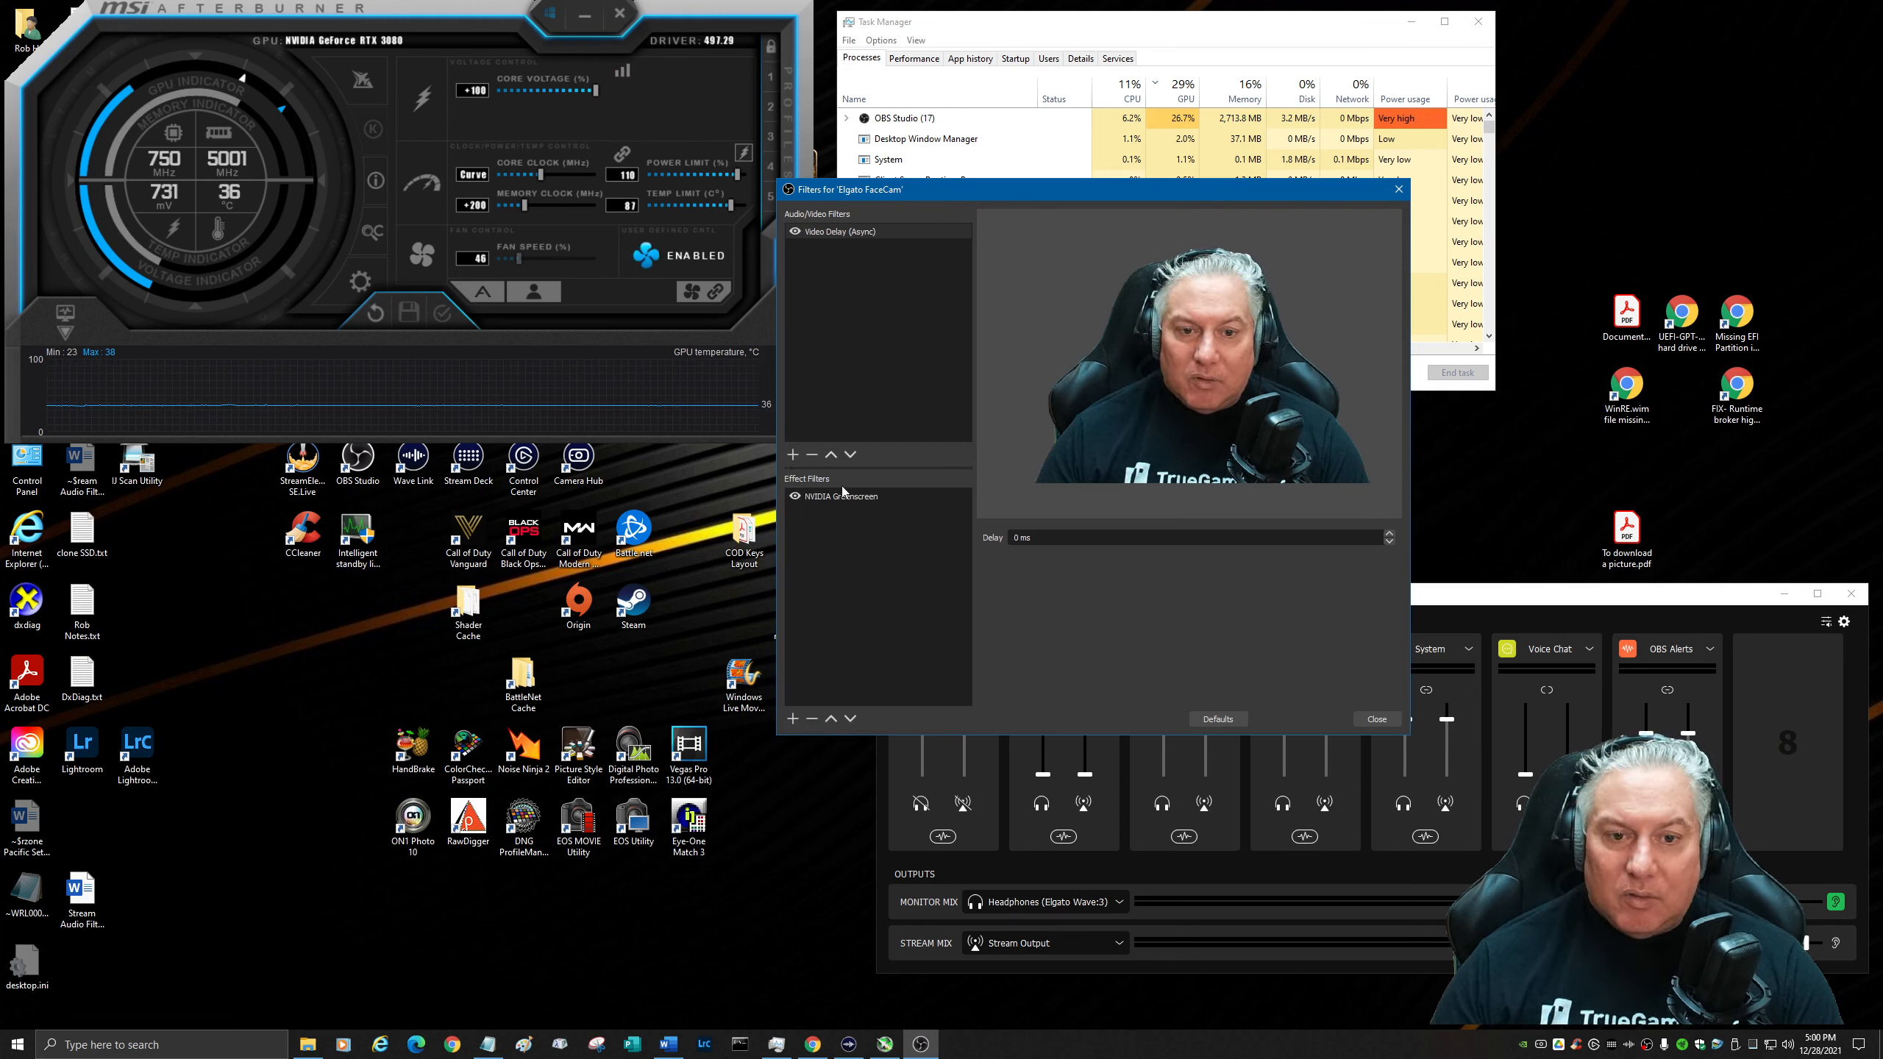
{"action": "left_click", "coordinate": [861, 497]}
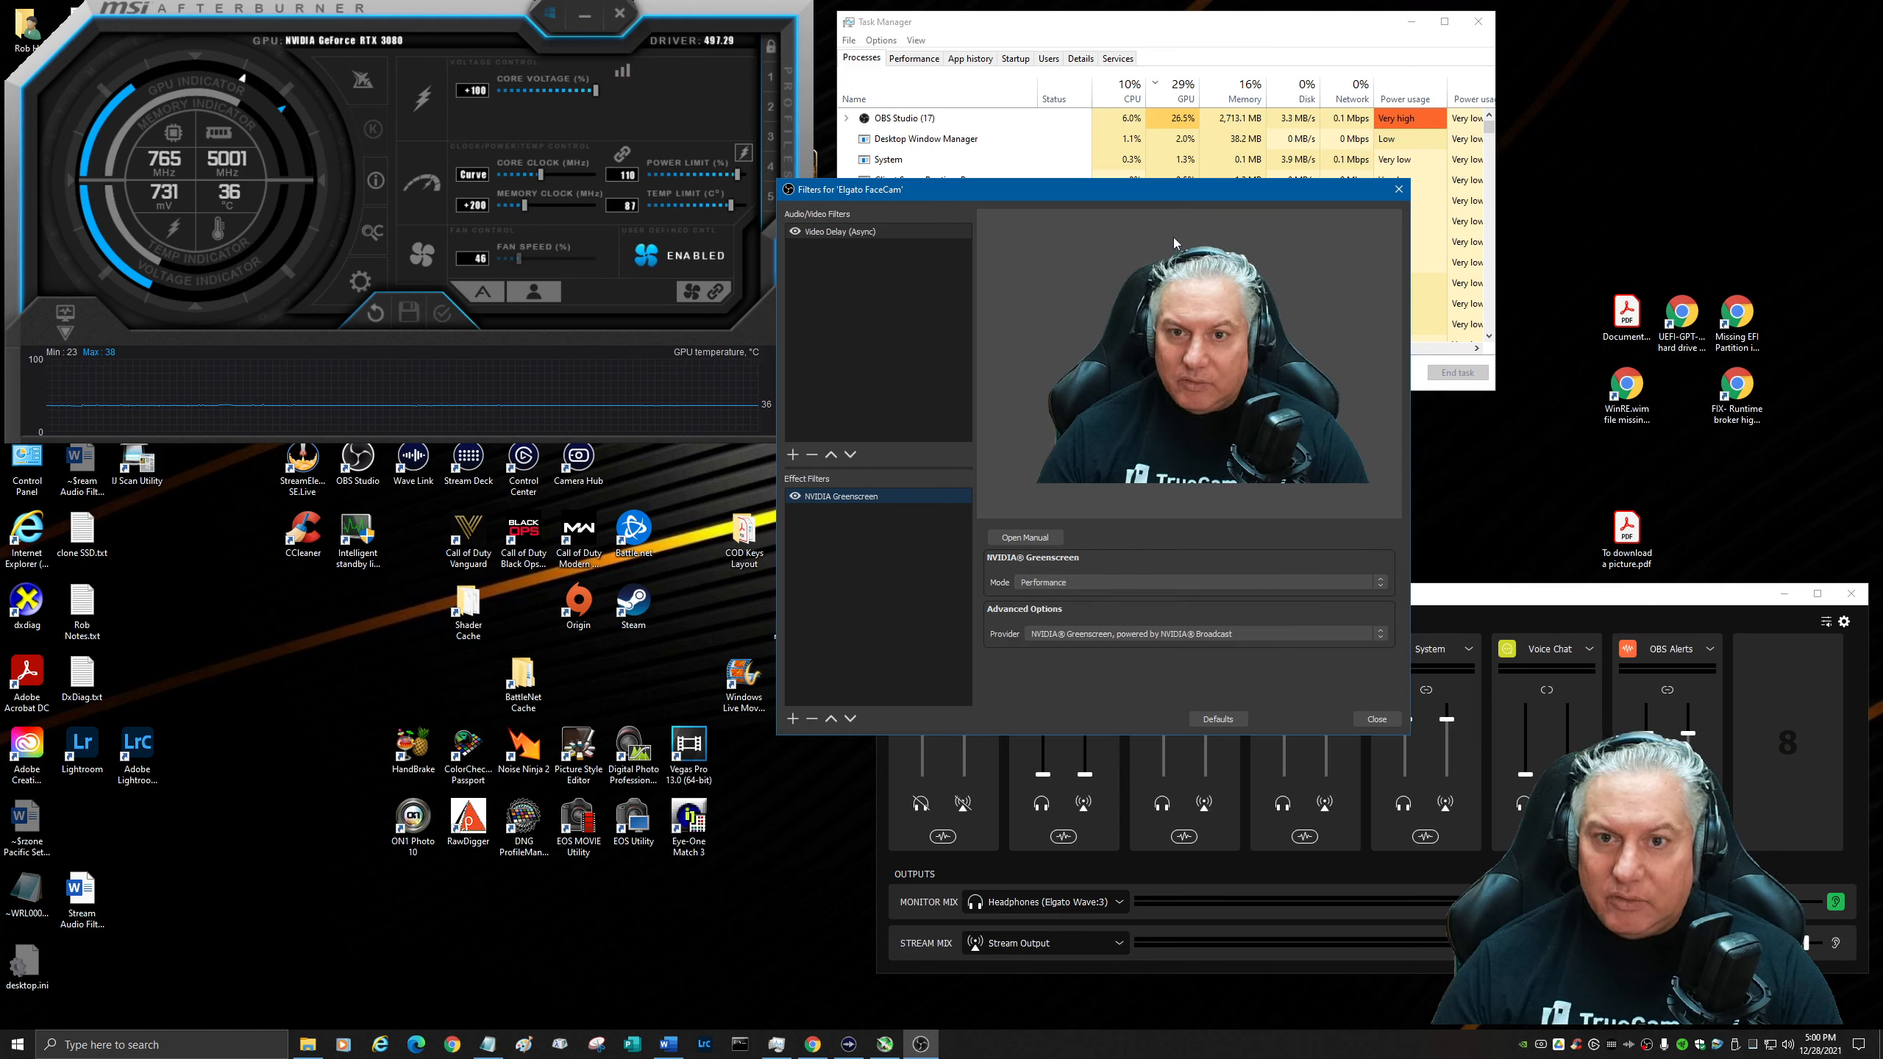
Try Quality mode on the NVIDIA Greenscreen filter, set it back to Performance, and close the FaceCam filters.
{"action": "left_click_drag", "start_coordinate": [1161, 196], "coordinate": [1209, 162]}
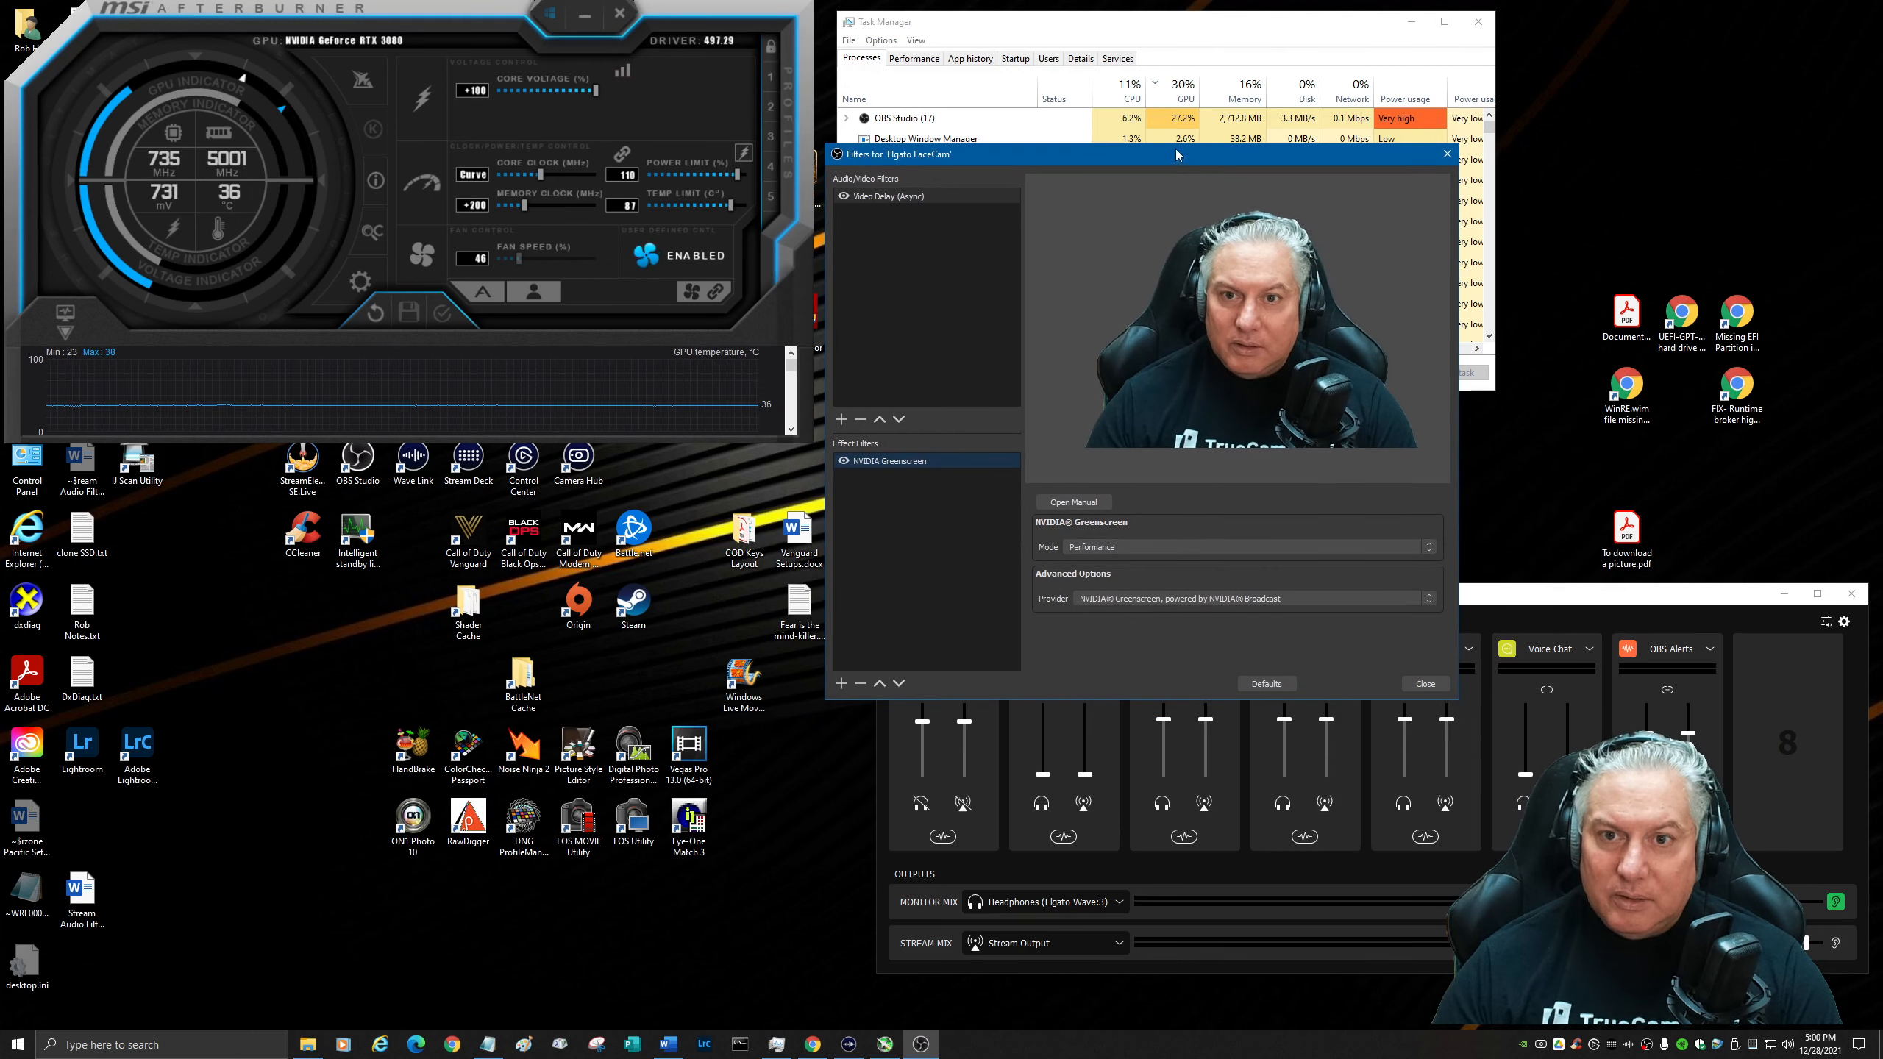
{"action": "left_click", "coordinate": [1134, 554]}
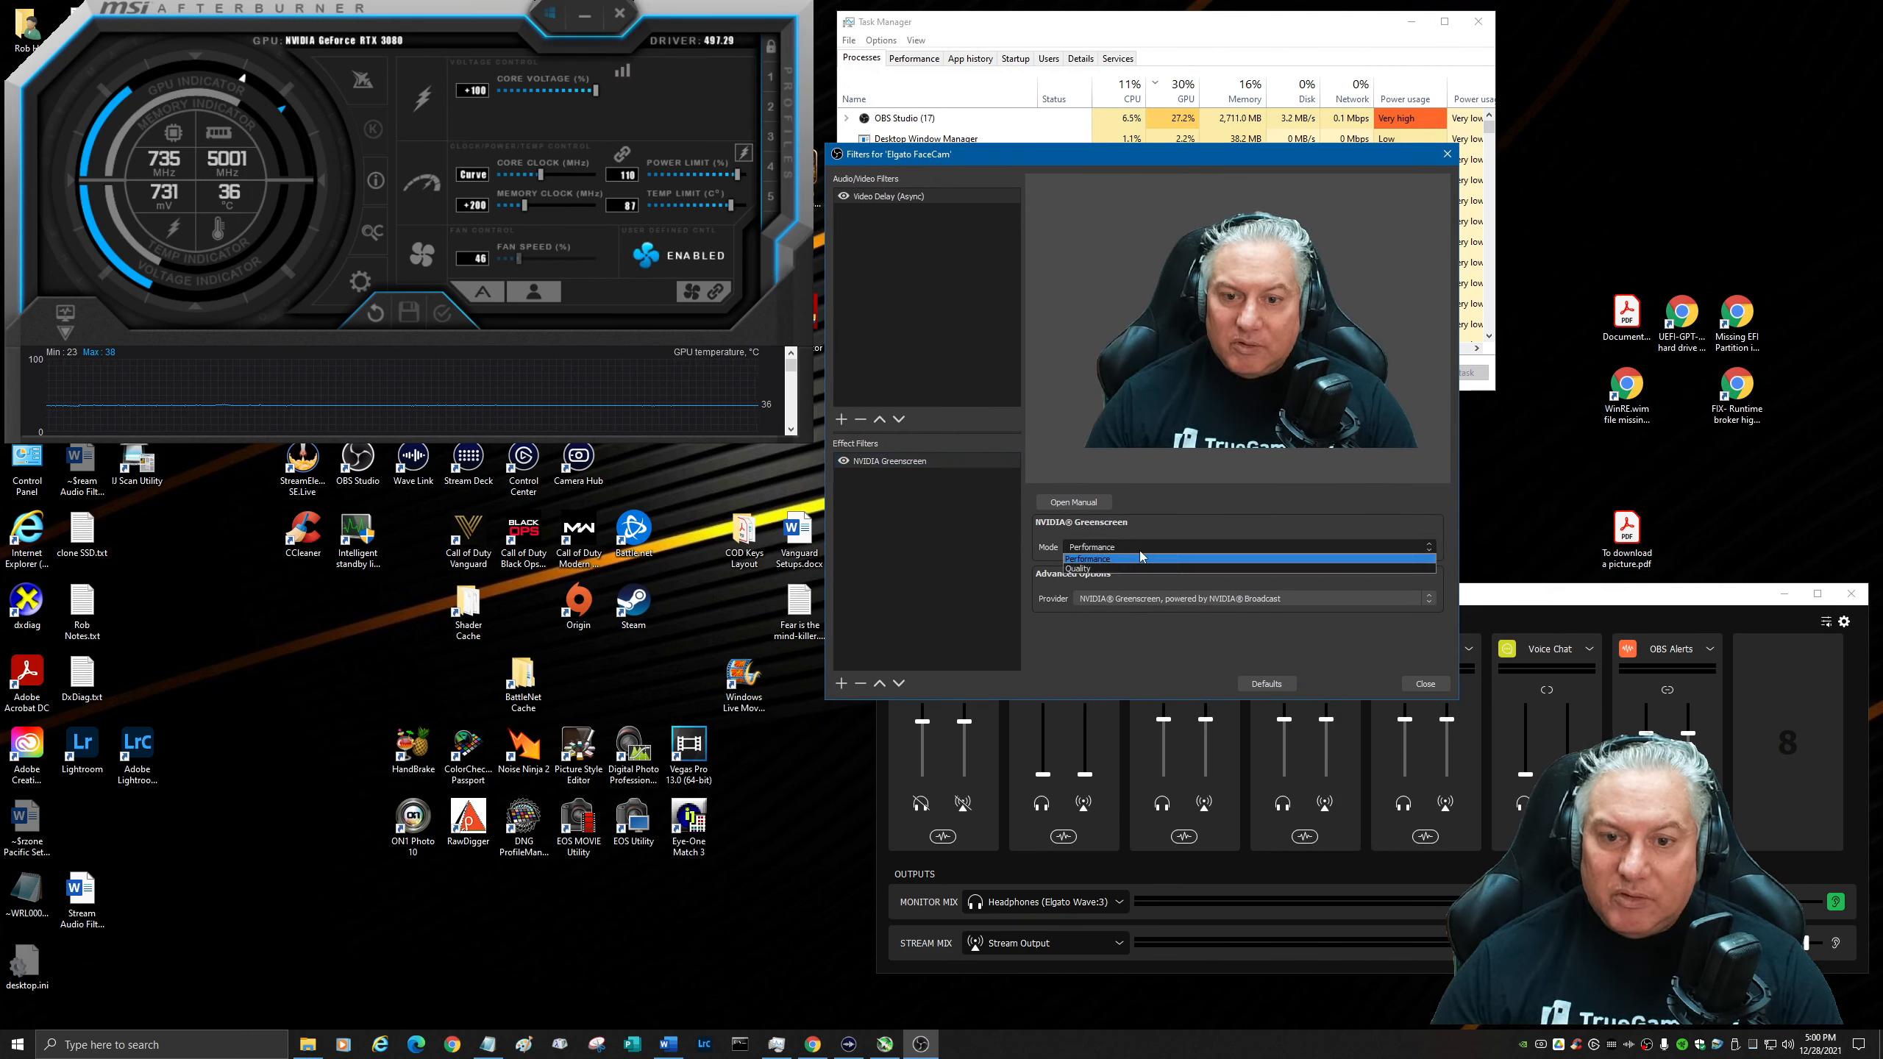
{"action": "left_click", "coordinate": [1145, 568]}
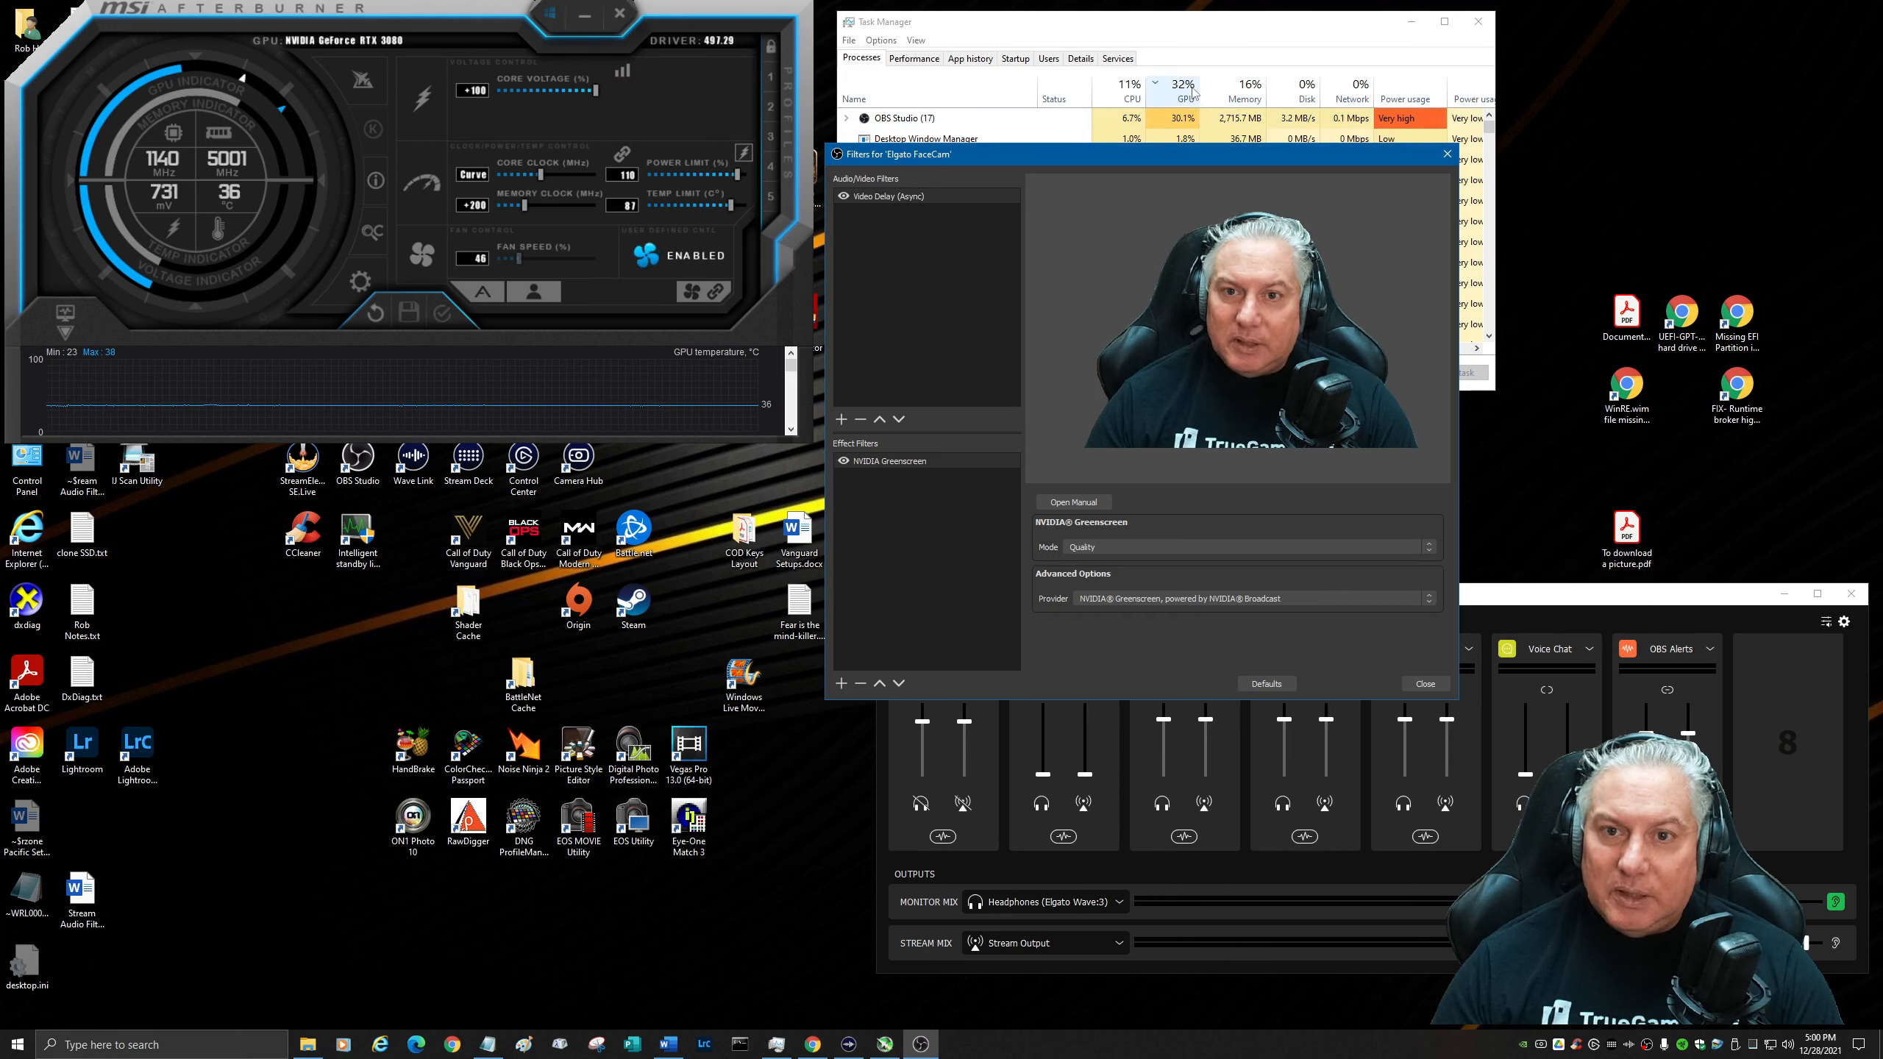
{"action": "left_click", "coordinate": [1127, 546]}
{"action": "left_click", "coordinate": [1117, 561]}
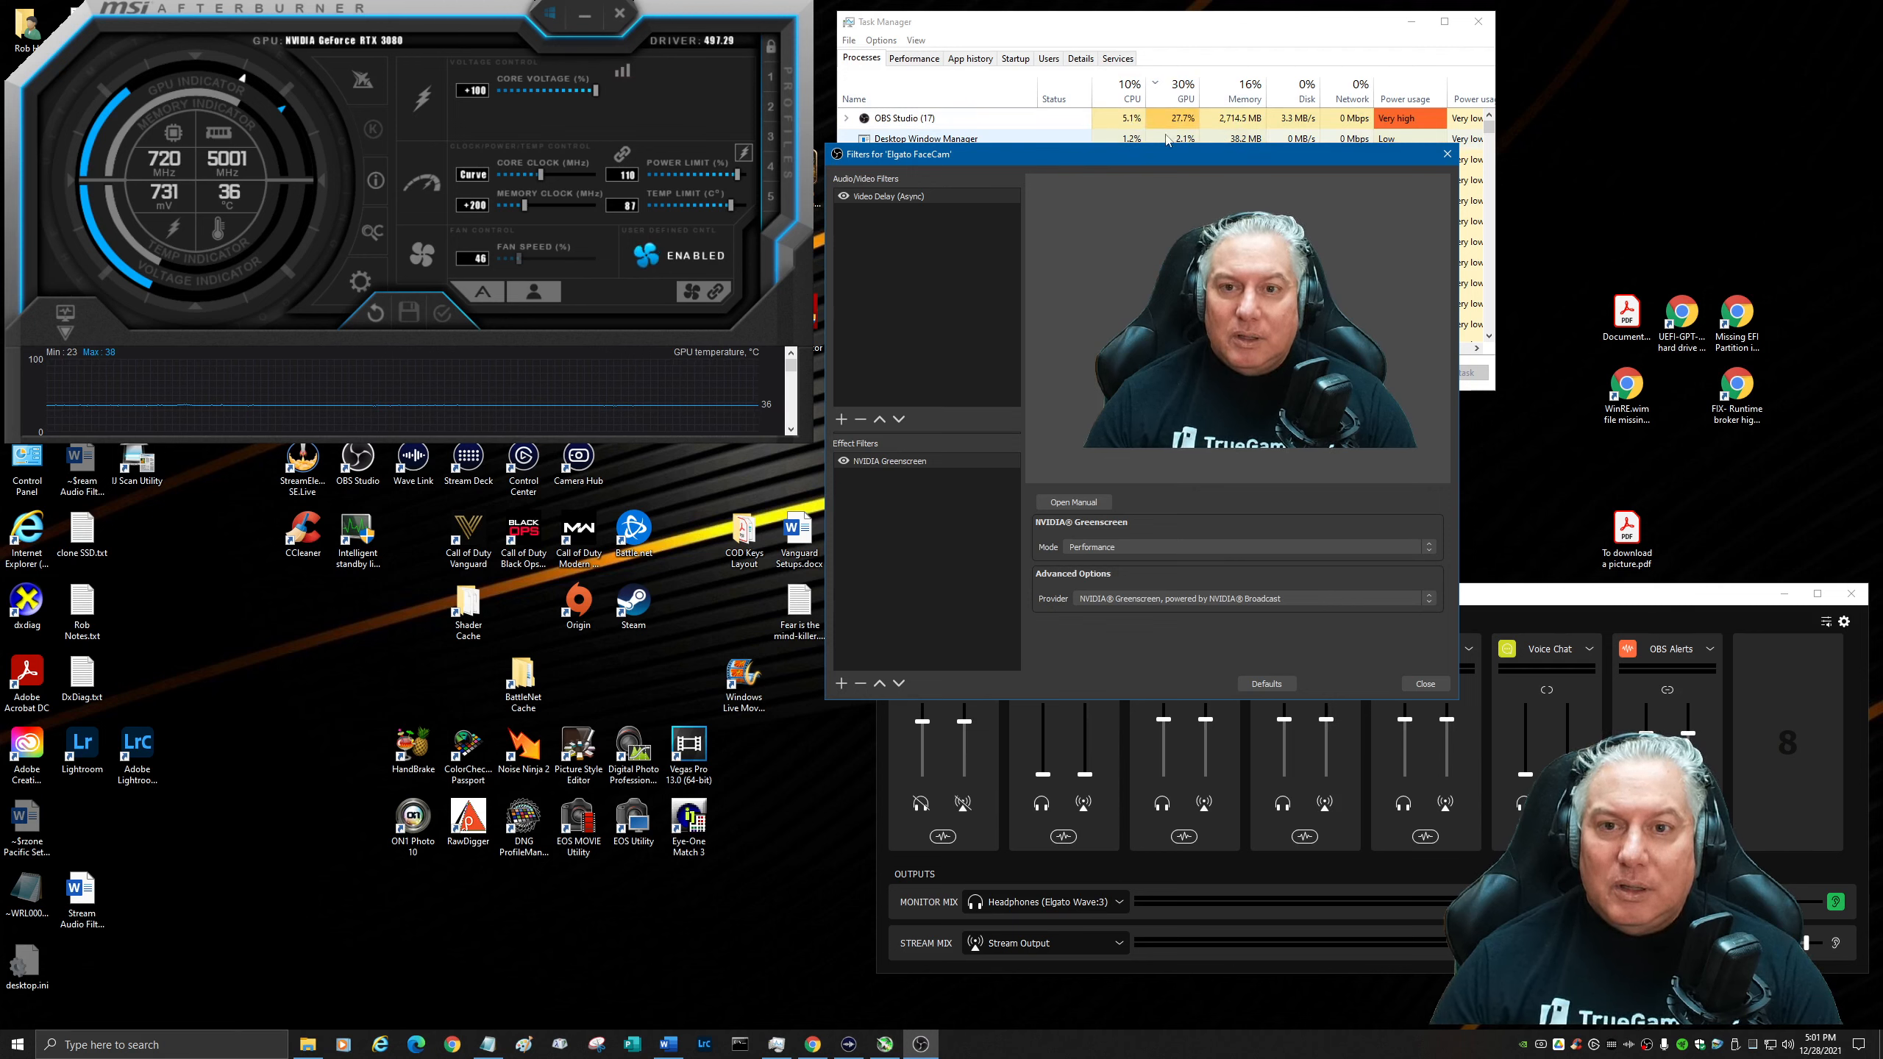
{"action": "left_click_drag", "start_coordinate": [1177, 153], "coordinate": [1191, 198]}
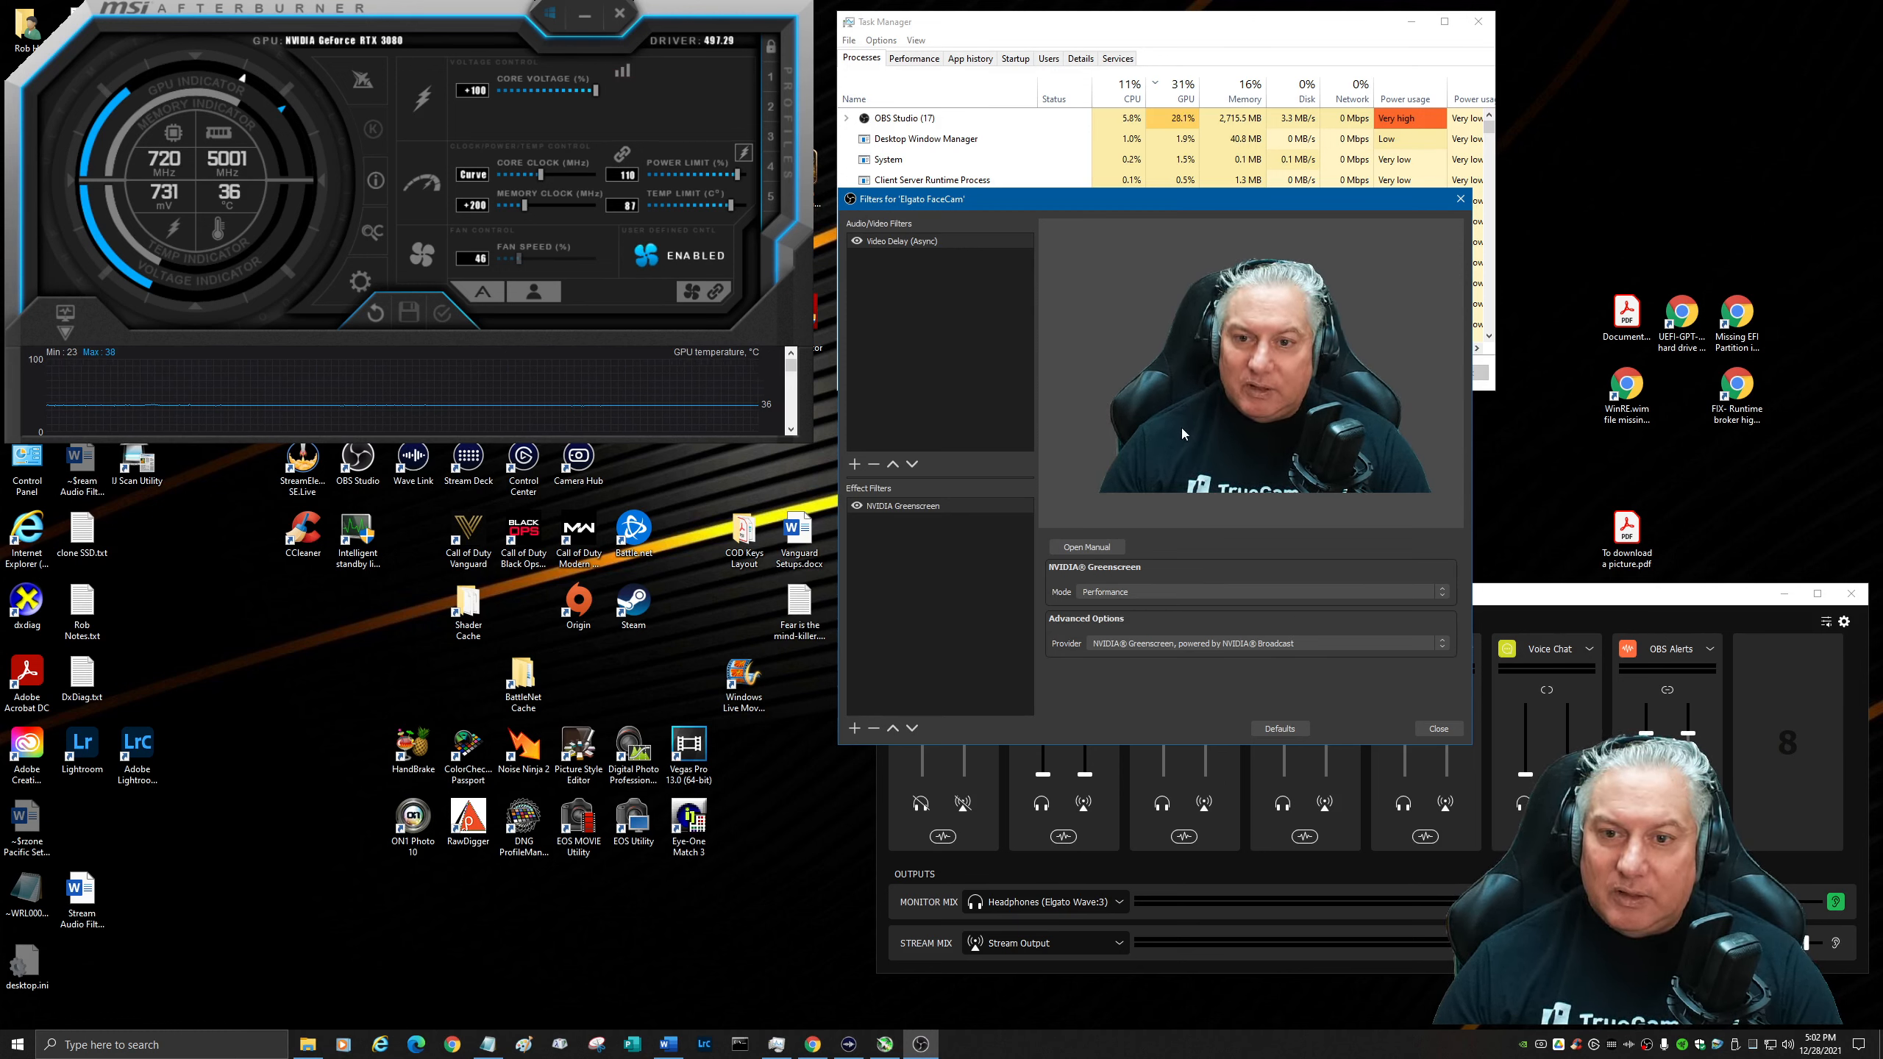
{"action": "left_click", "coordinate": [1439, 729]}
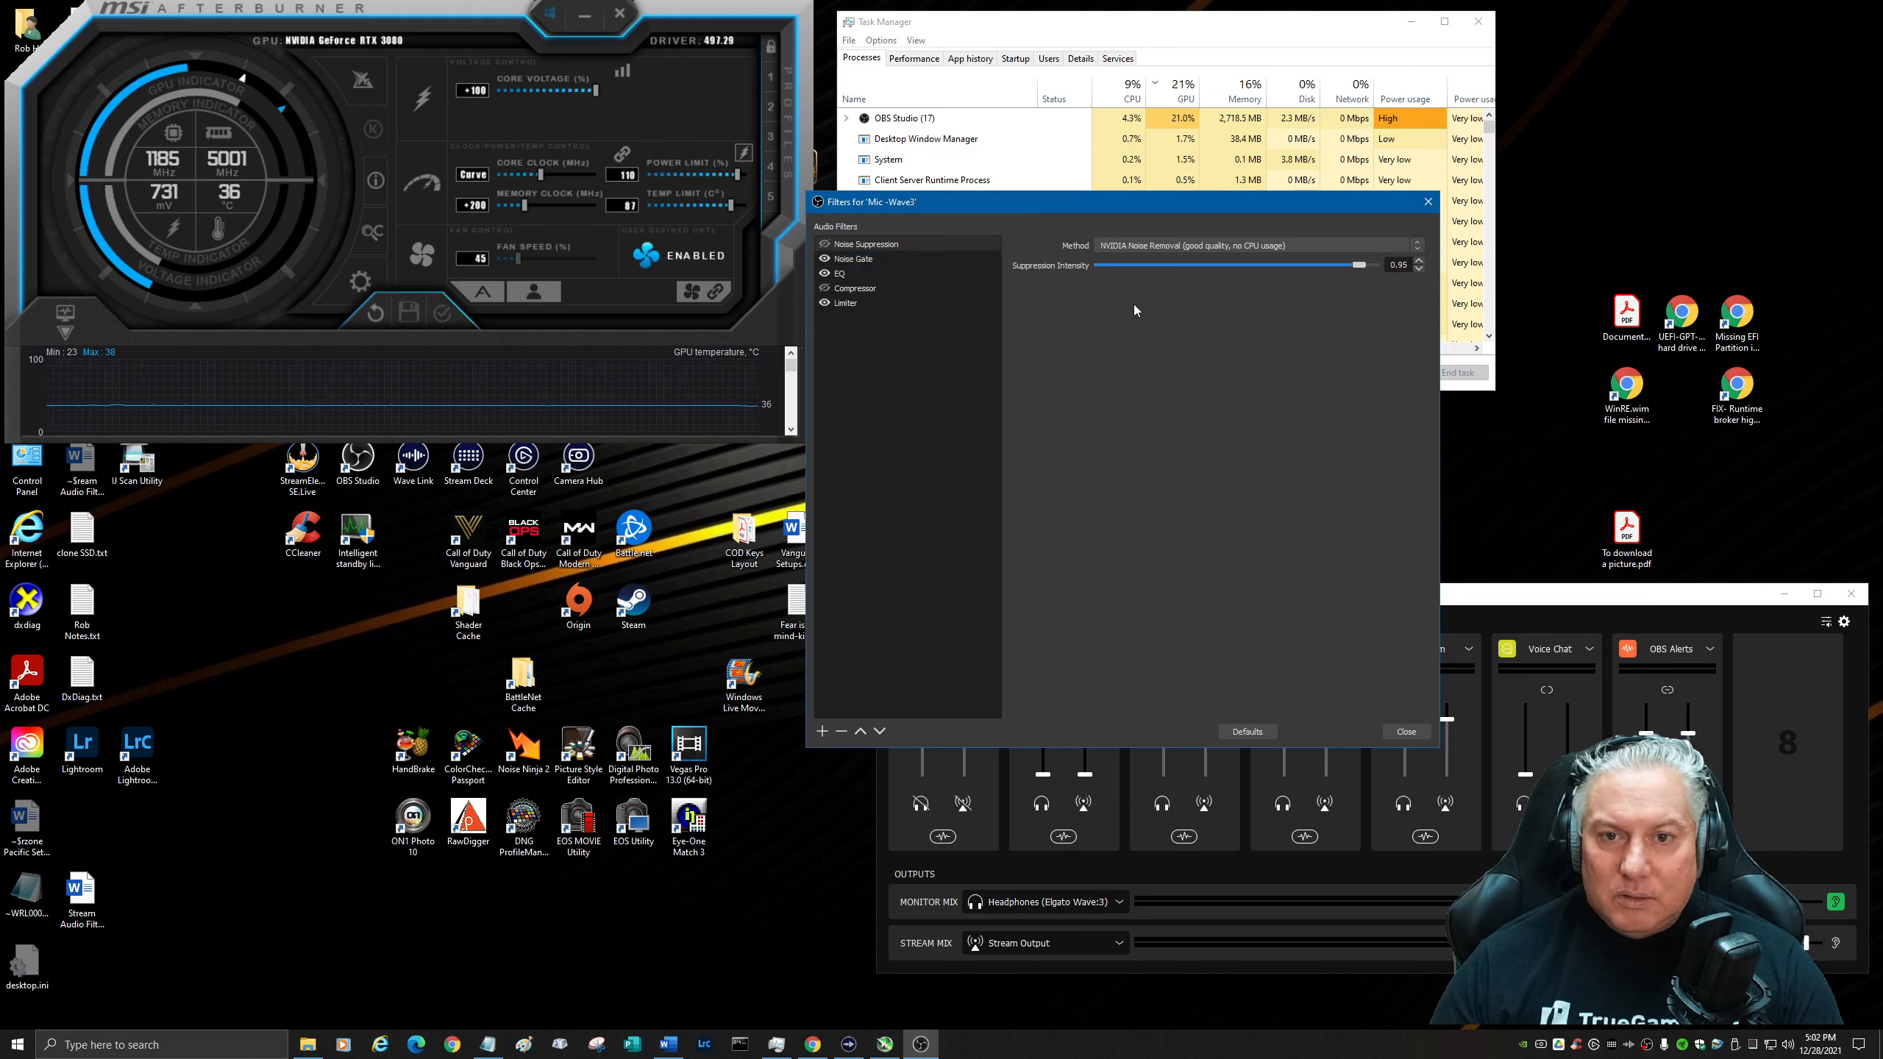
Disable the Wave3 mic's Noise Gate filter and select NVIDIA Noise Removal (good quality, no CPU usage) as the Noise Suppression method.
{"action": "left_click", "coordinate": [924, 257]}
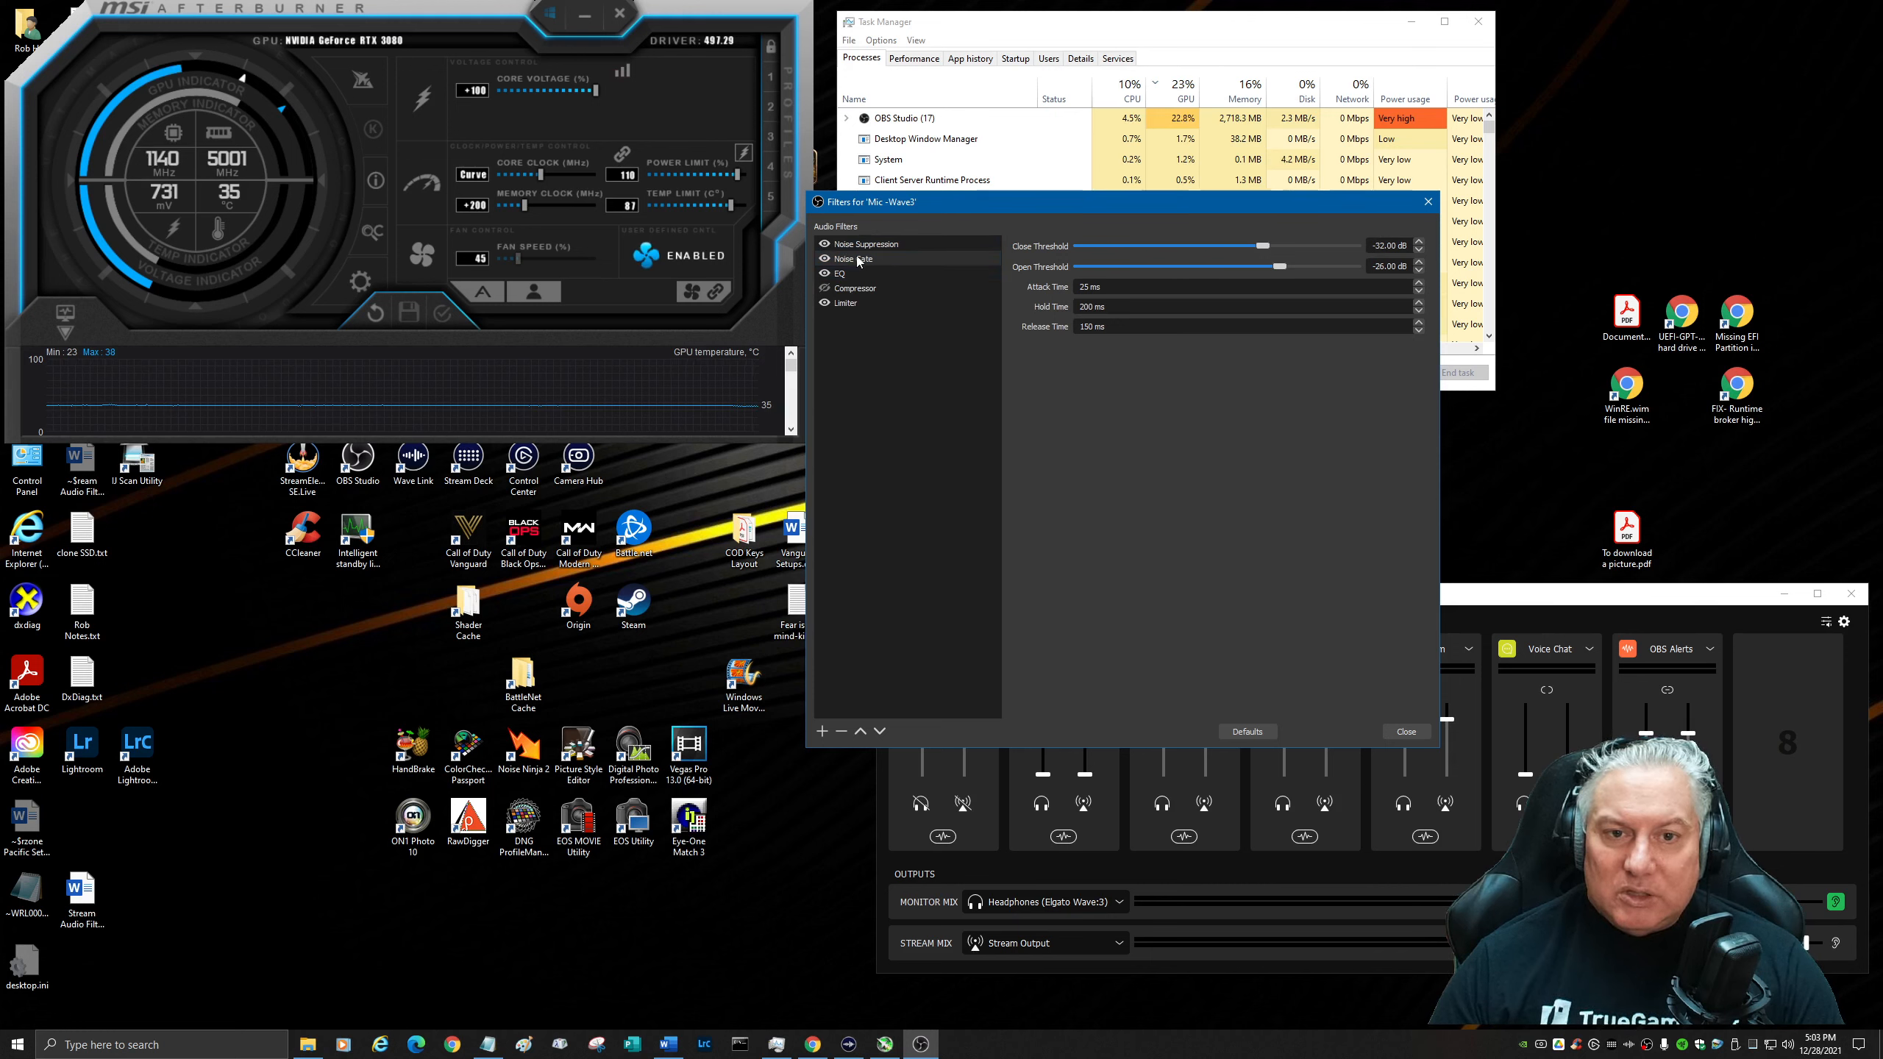
{"action": "left_click", "coordinate": [825, 259]}
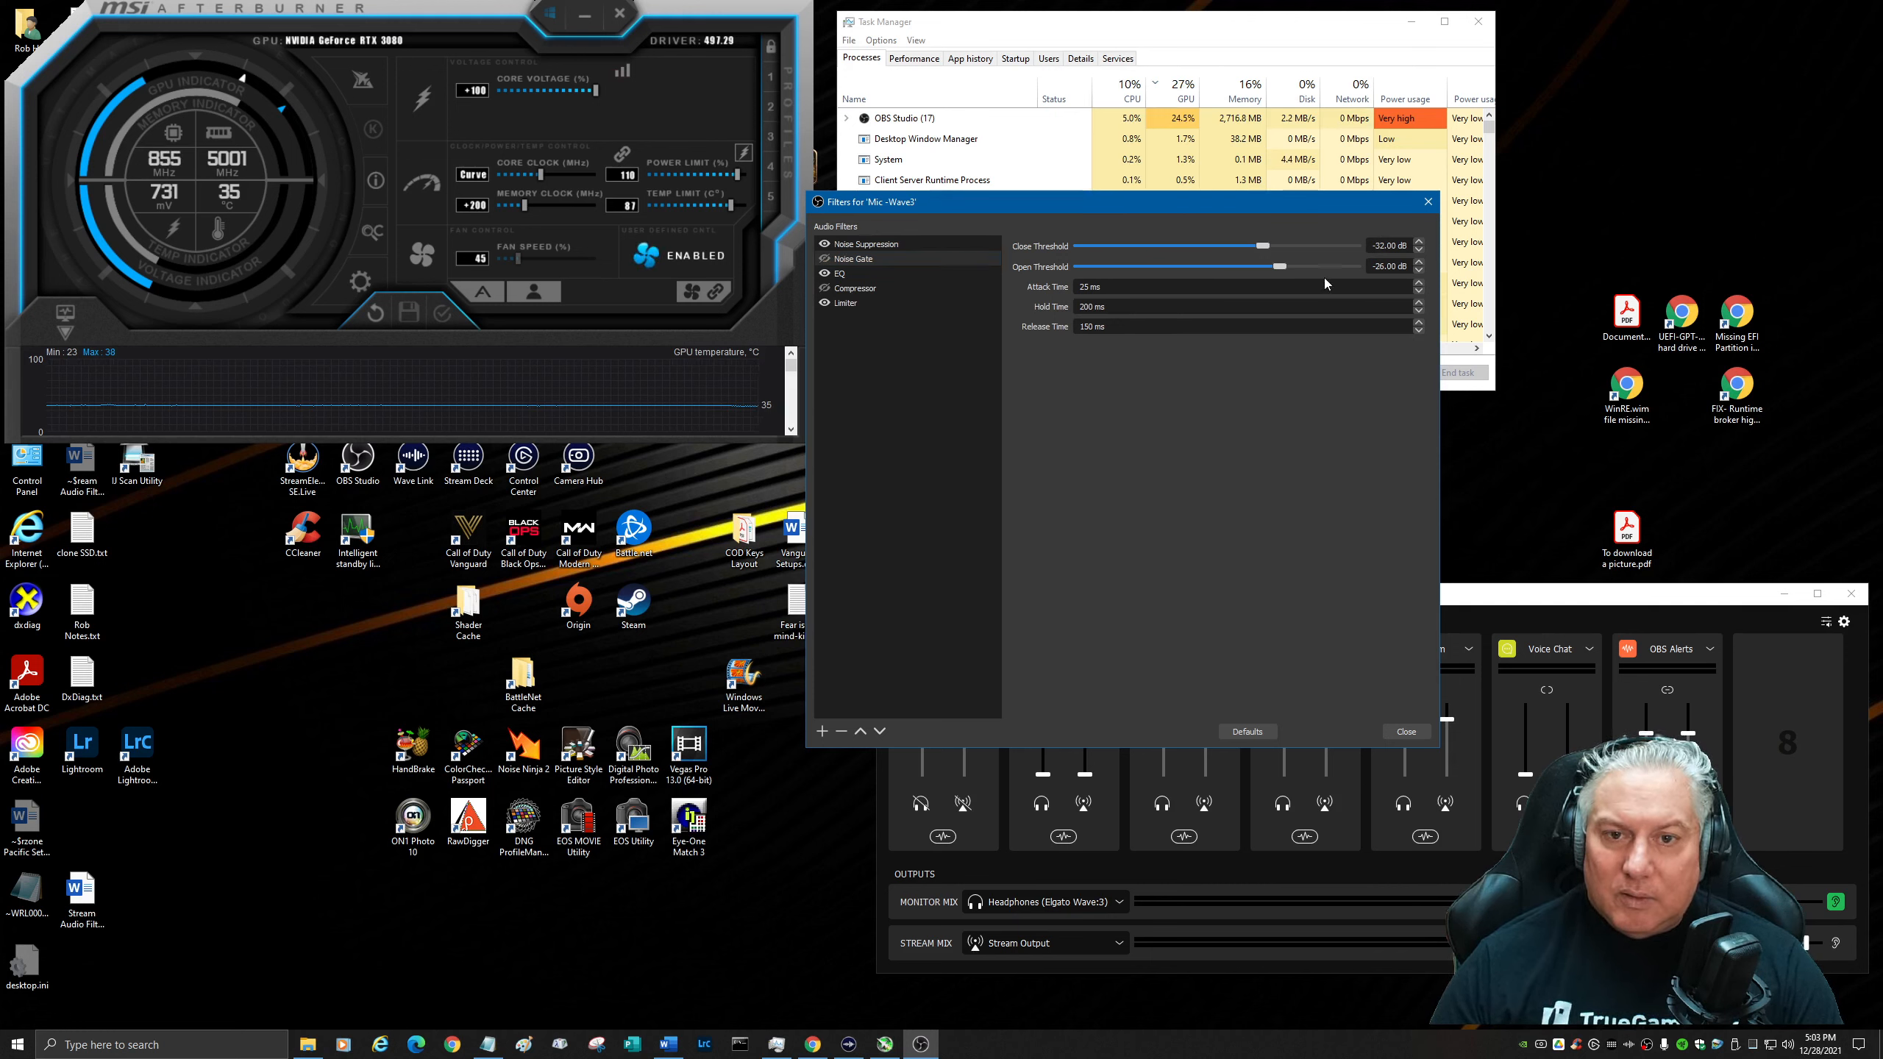
{"action": "left_click", "coordinate": [958, 243]}
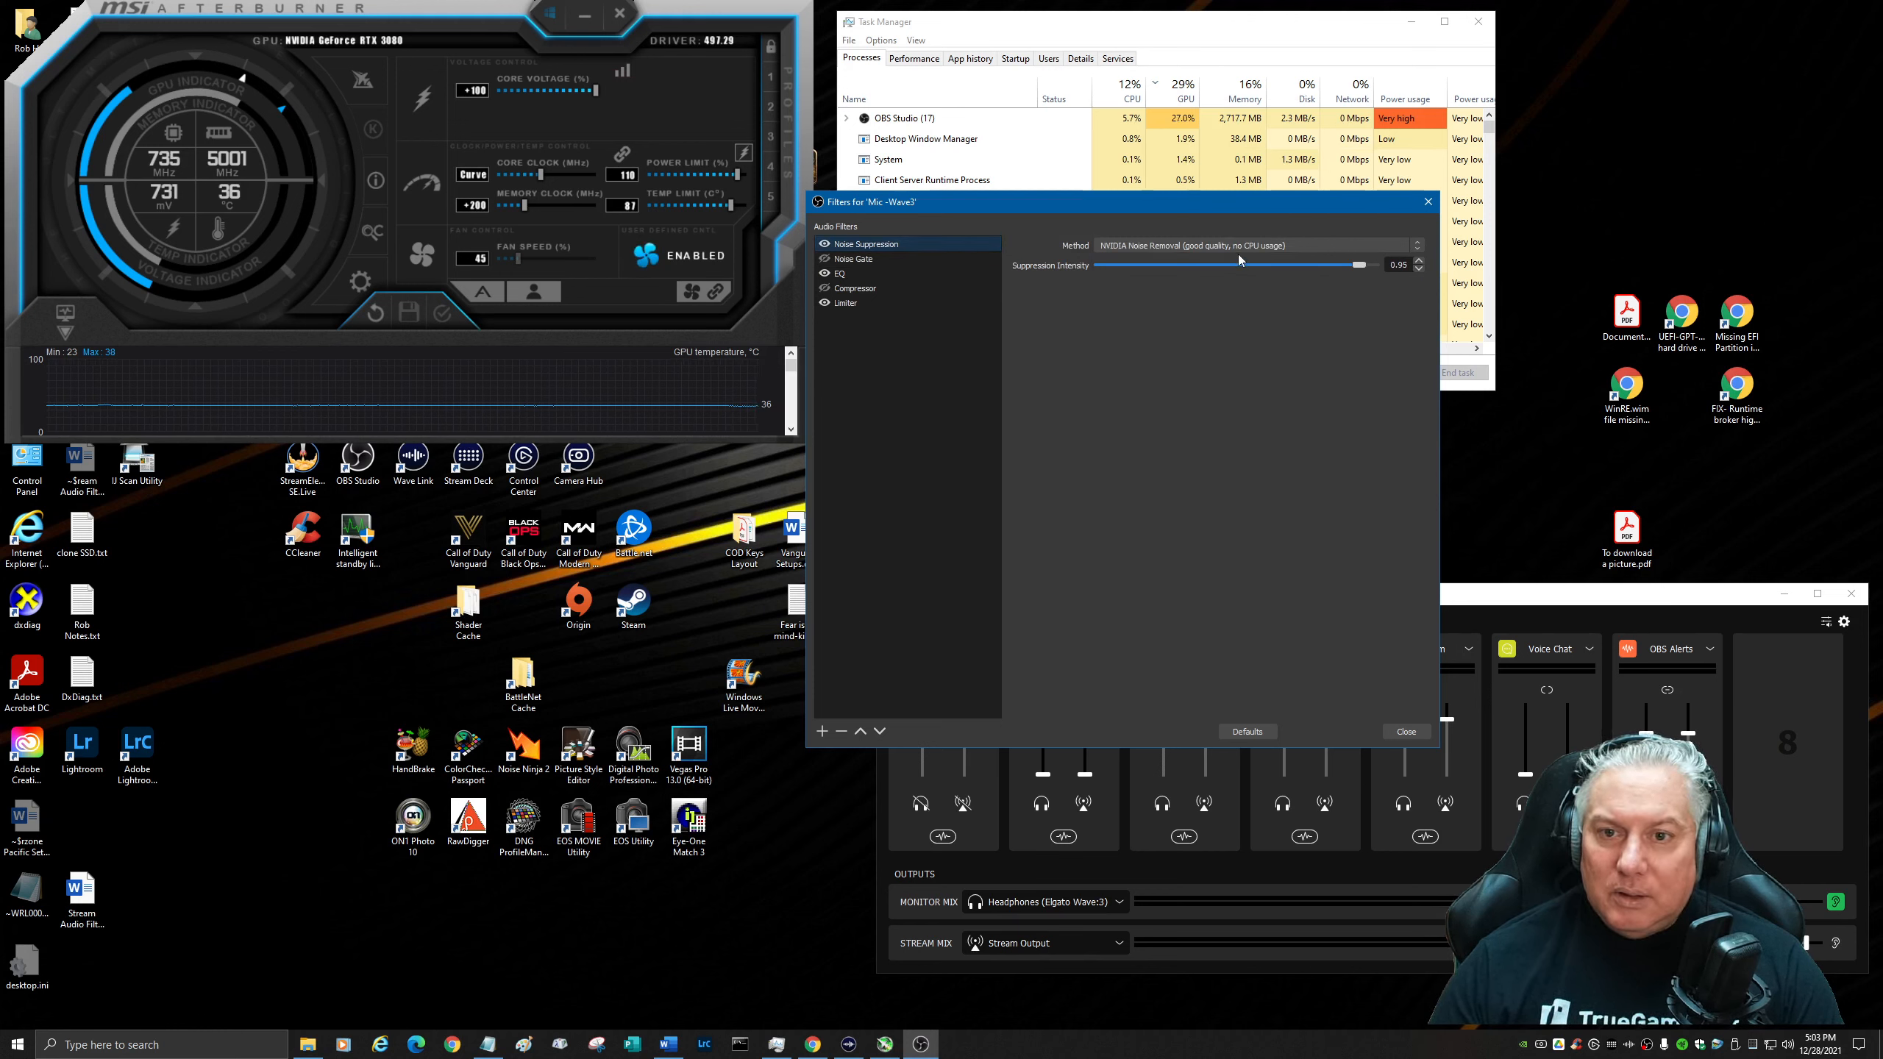
{"action": "left_click", "coordinate": [1307, 245]}
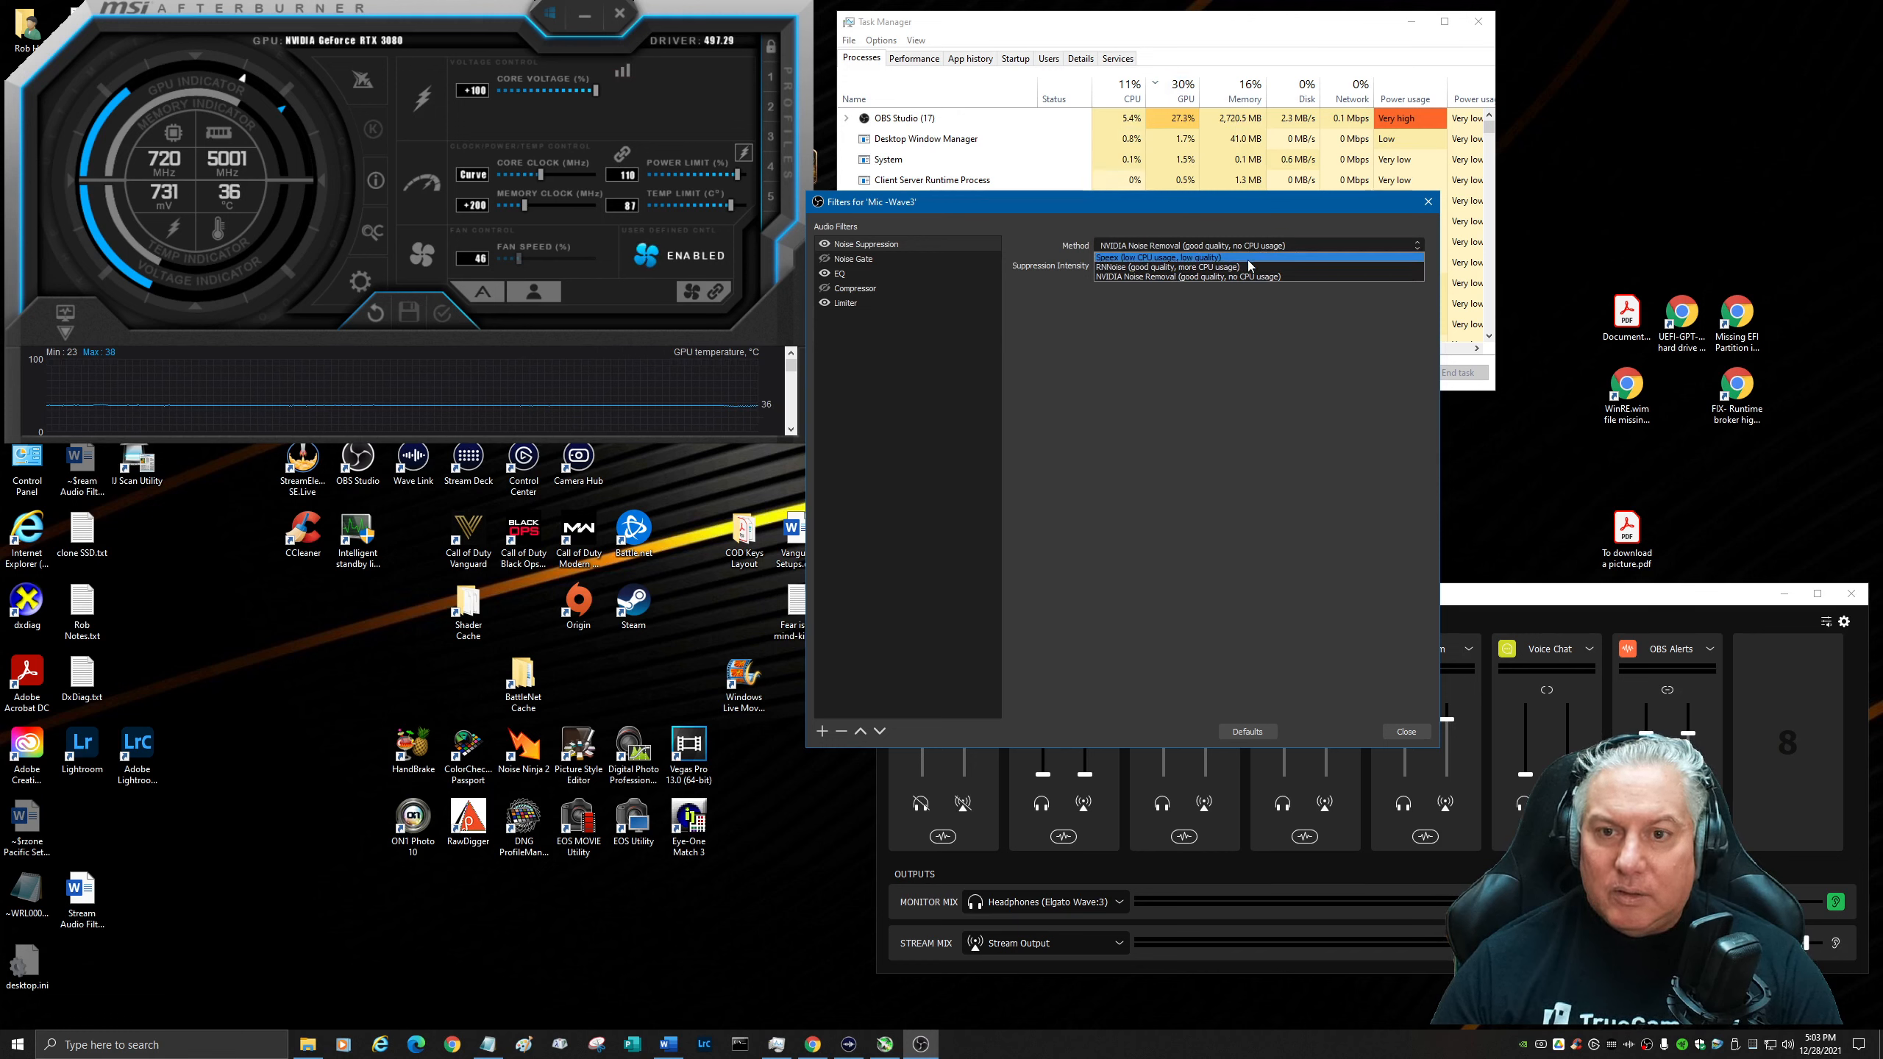
{"action": "left_click", "coordinate": [1178, 278]}
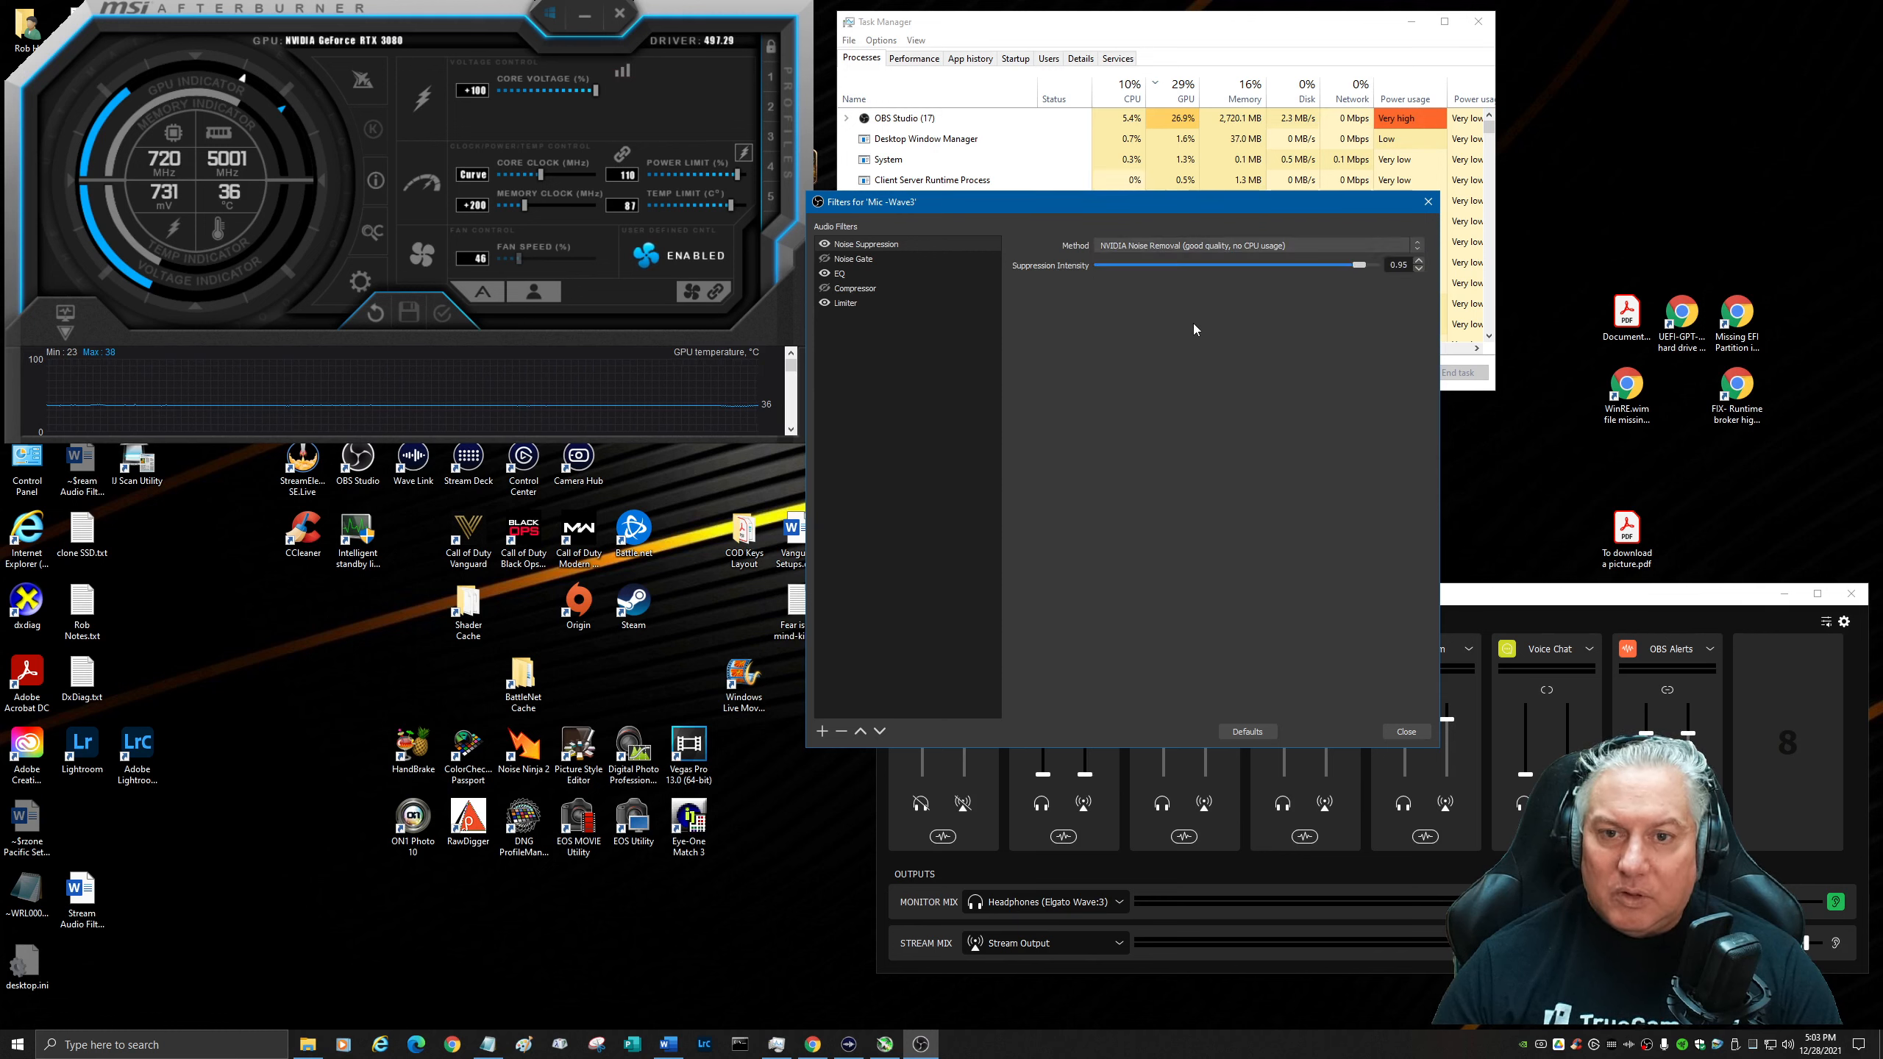
Open the mic EQ filter's ReaEQ plug-in interface to examine its curve, and close it.
{"action": "left_click", "coordinate": [840, 275]}
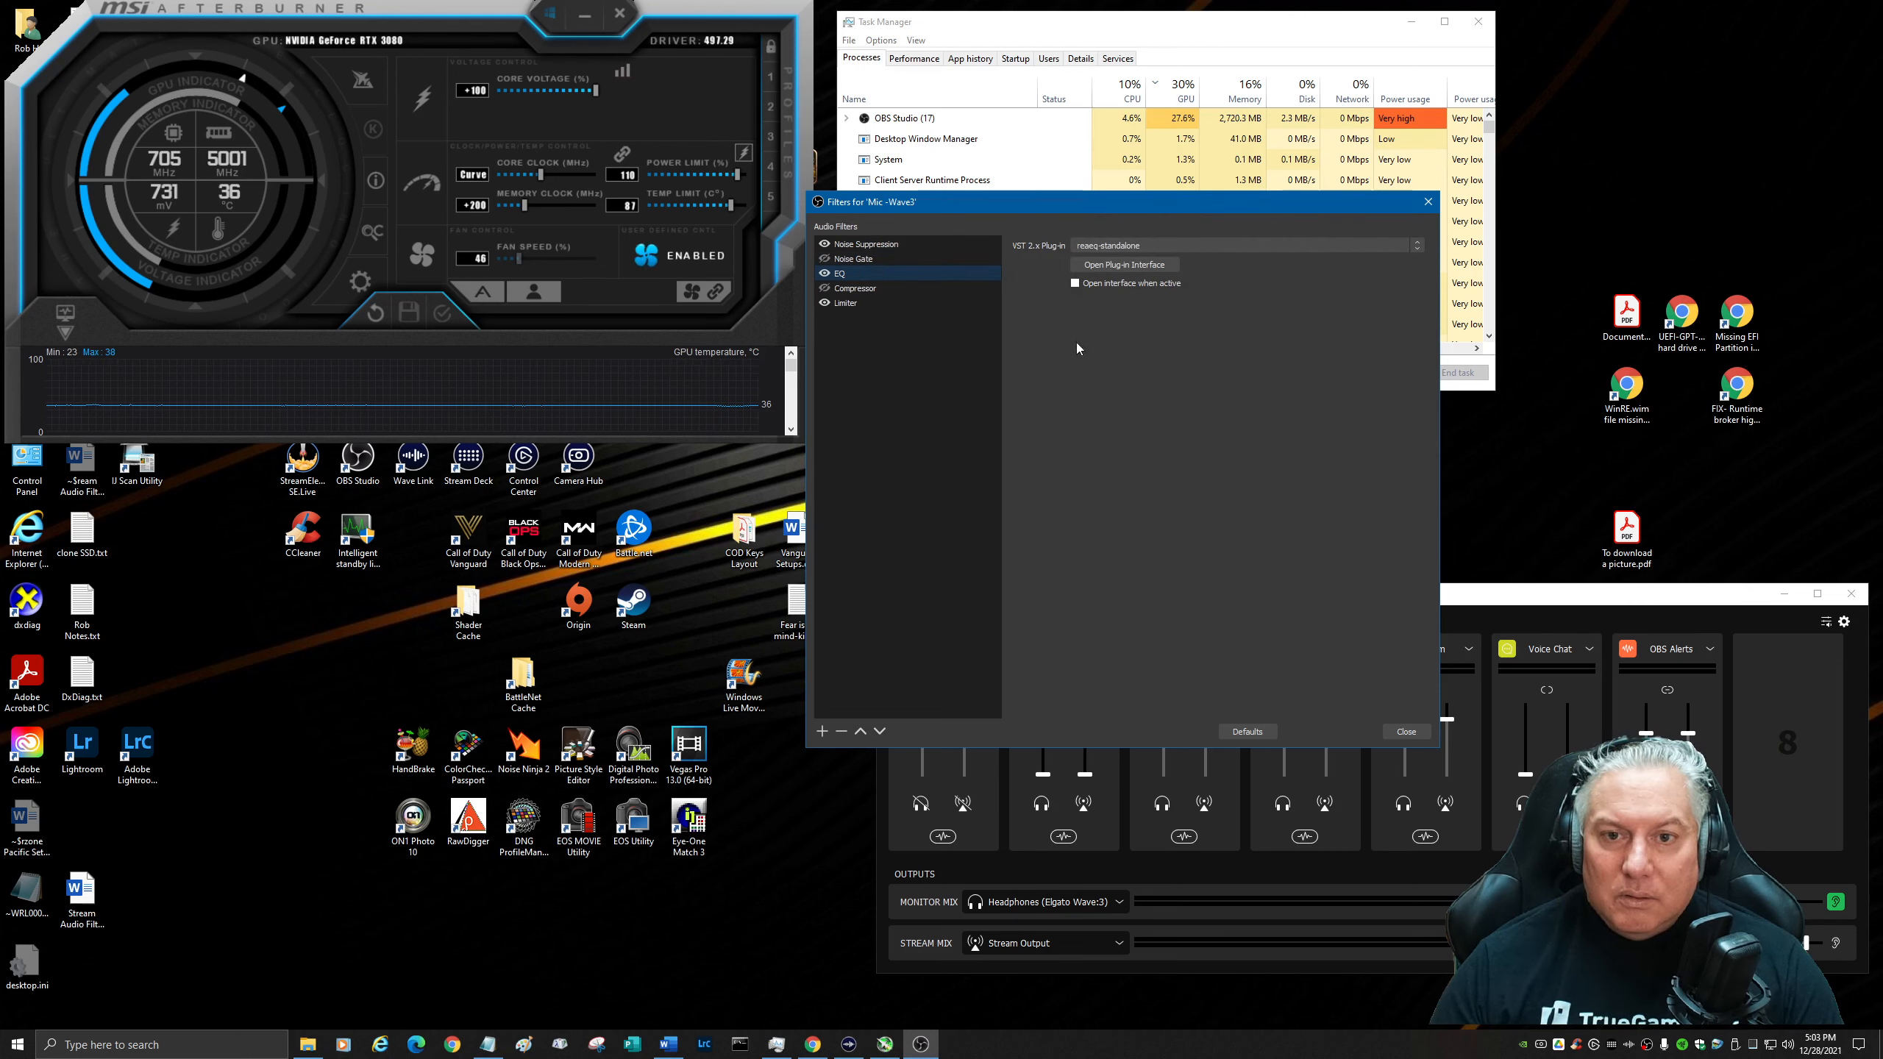
{"action": "left_click", "coordinate": [1130, 263]}
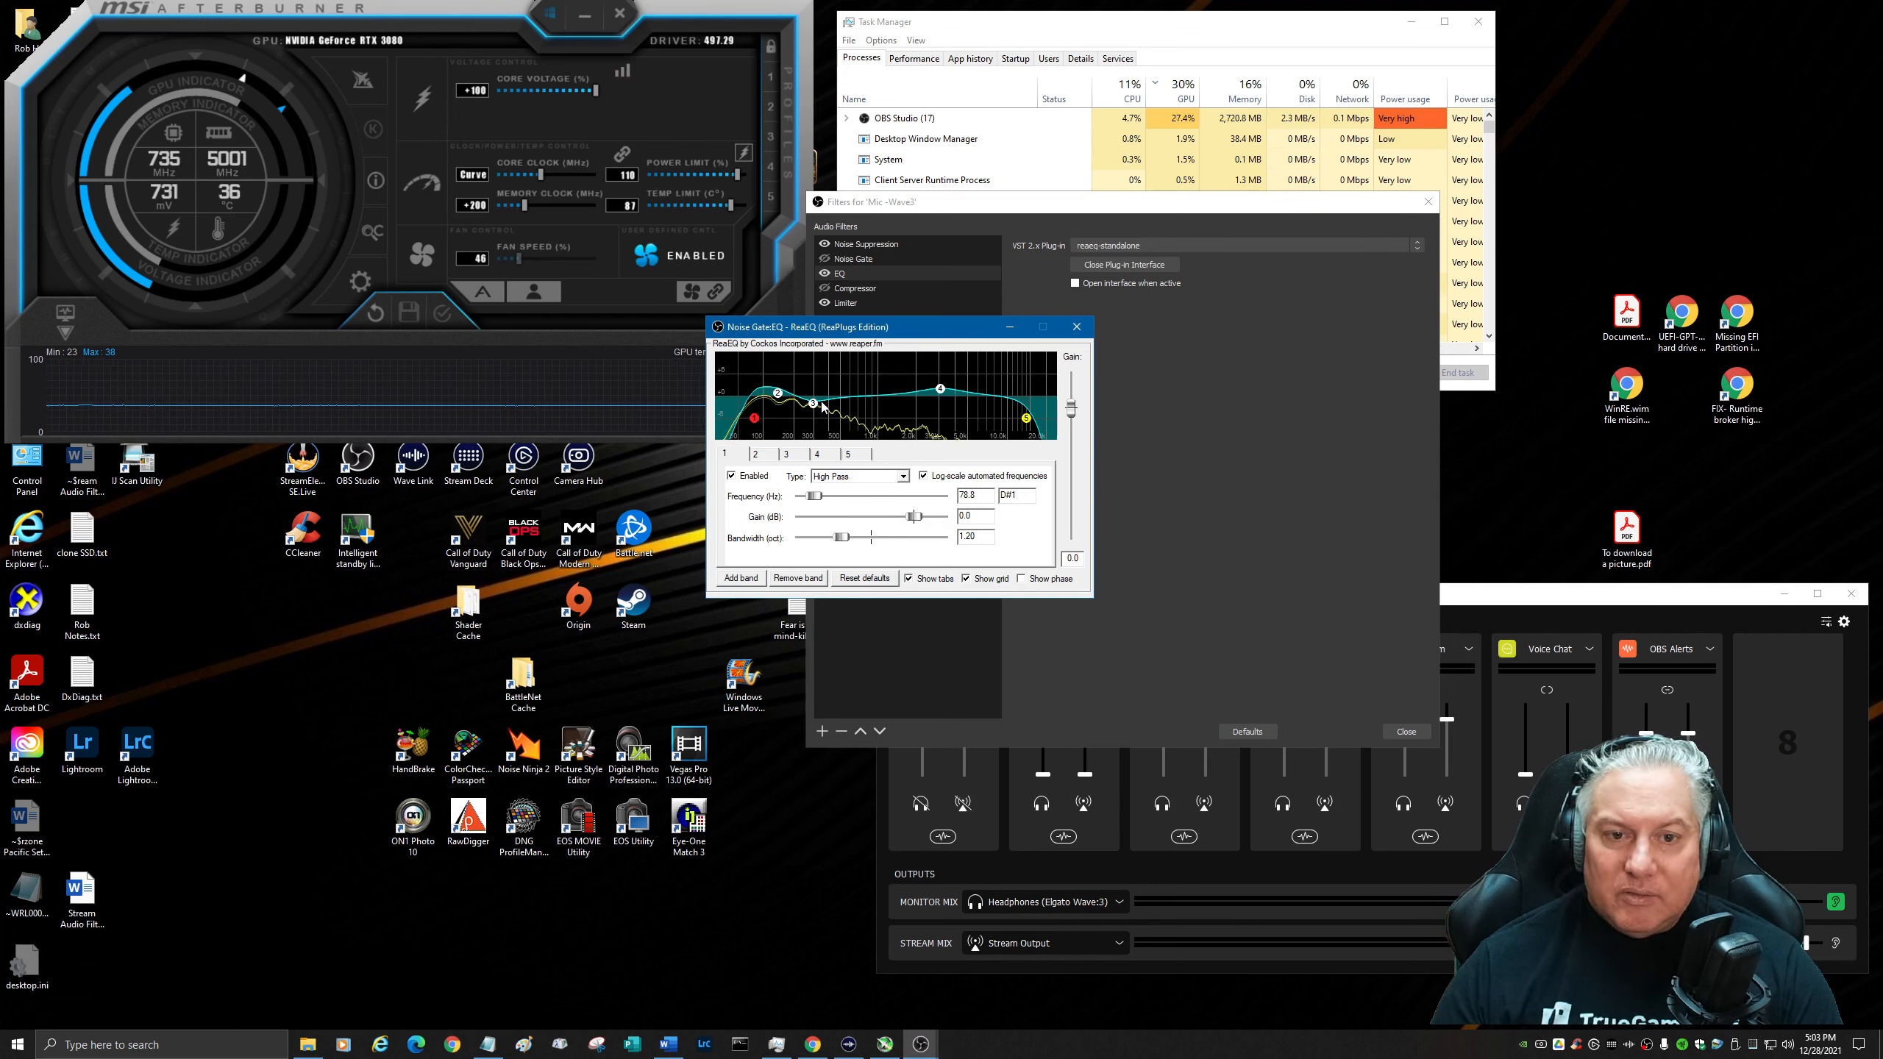
{"action": "mouse_move", "coordinate": [816, 407]}
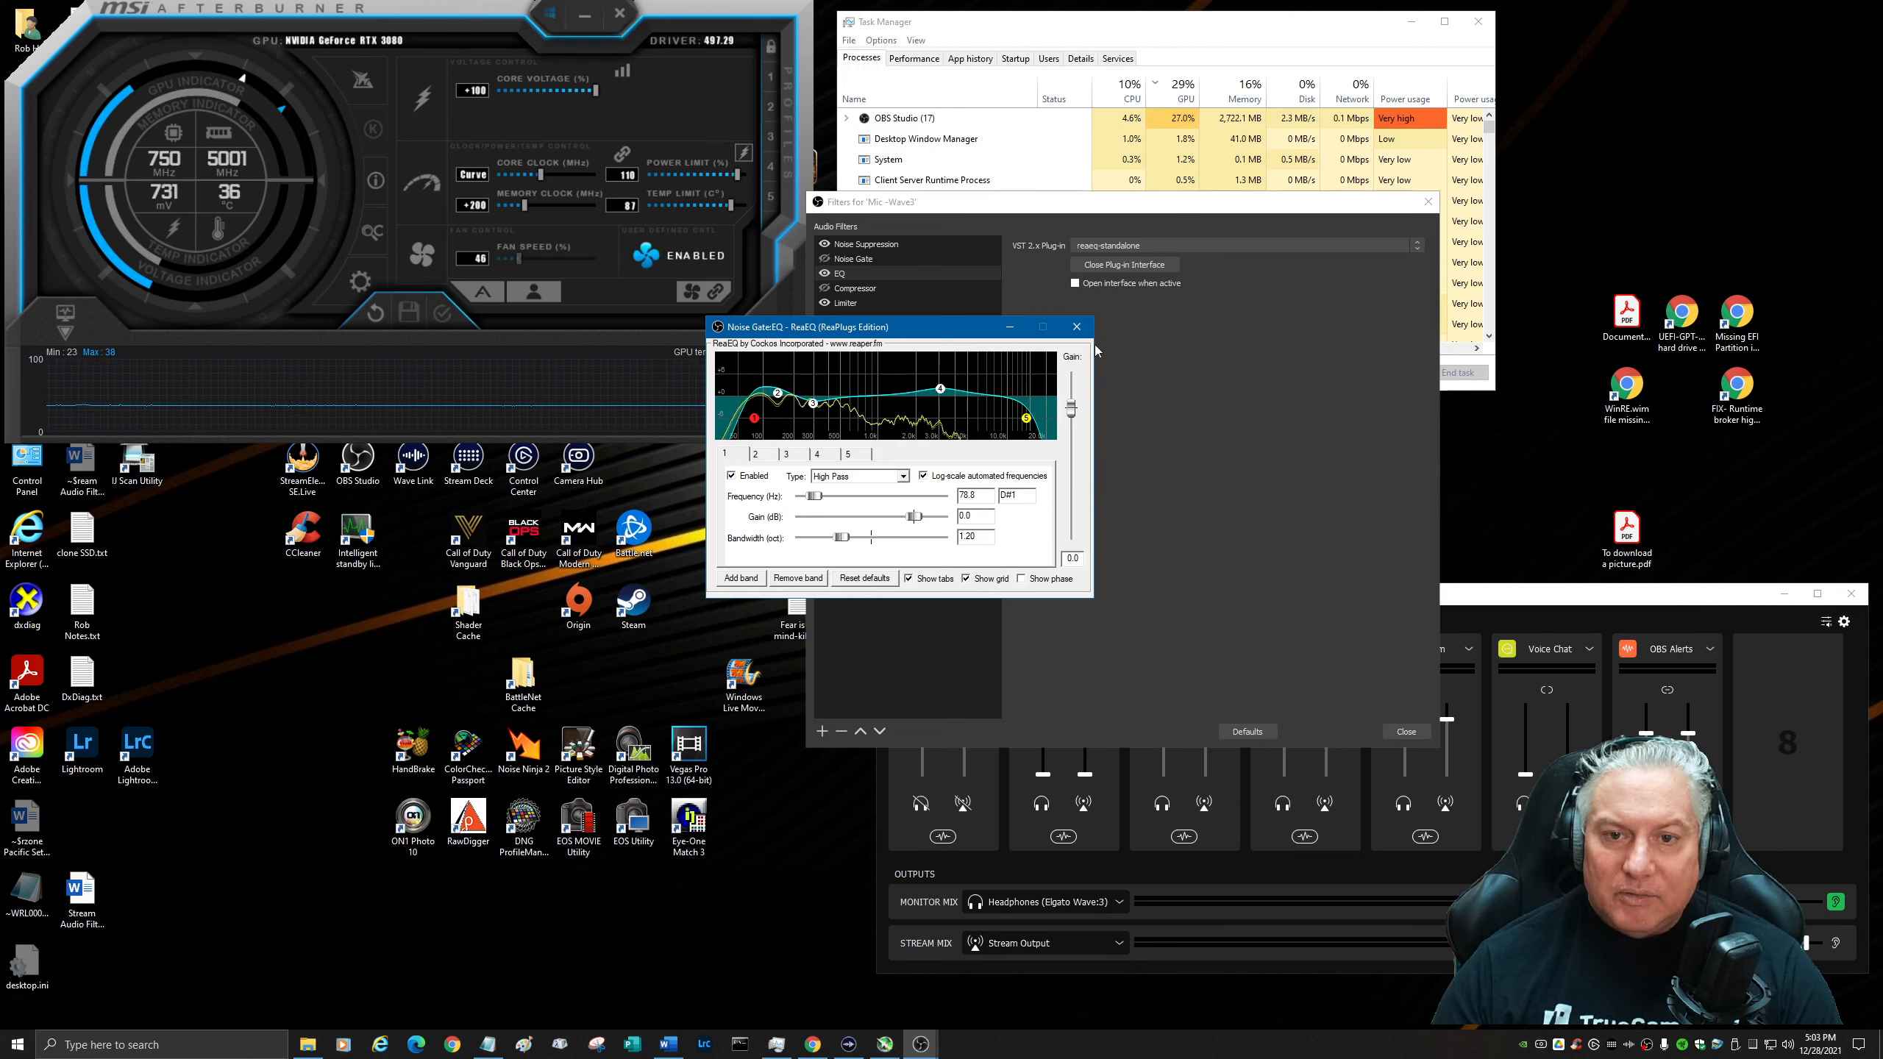
{"action": "left_click", "coordinate": [1077, 328]}
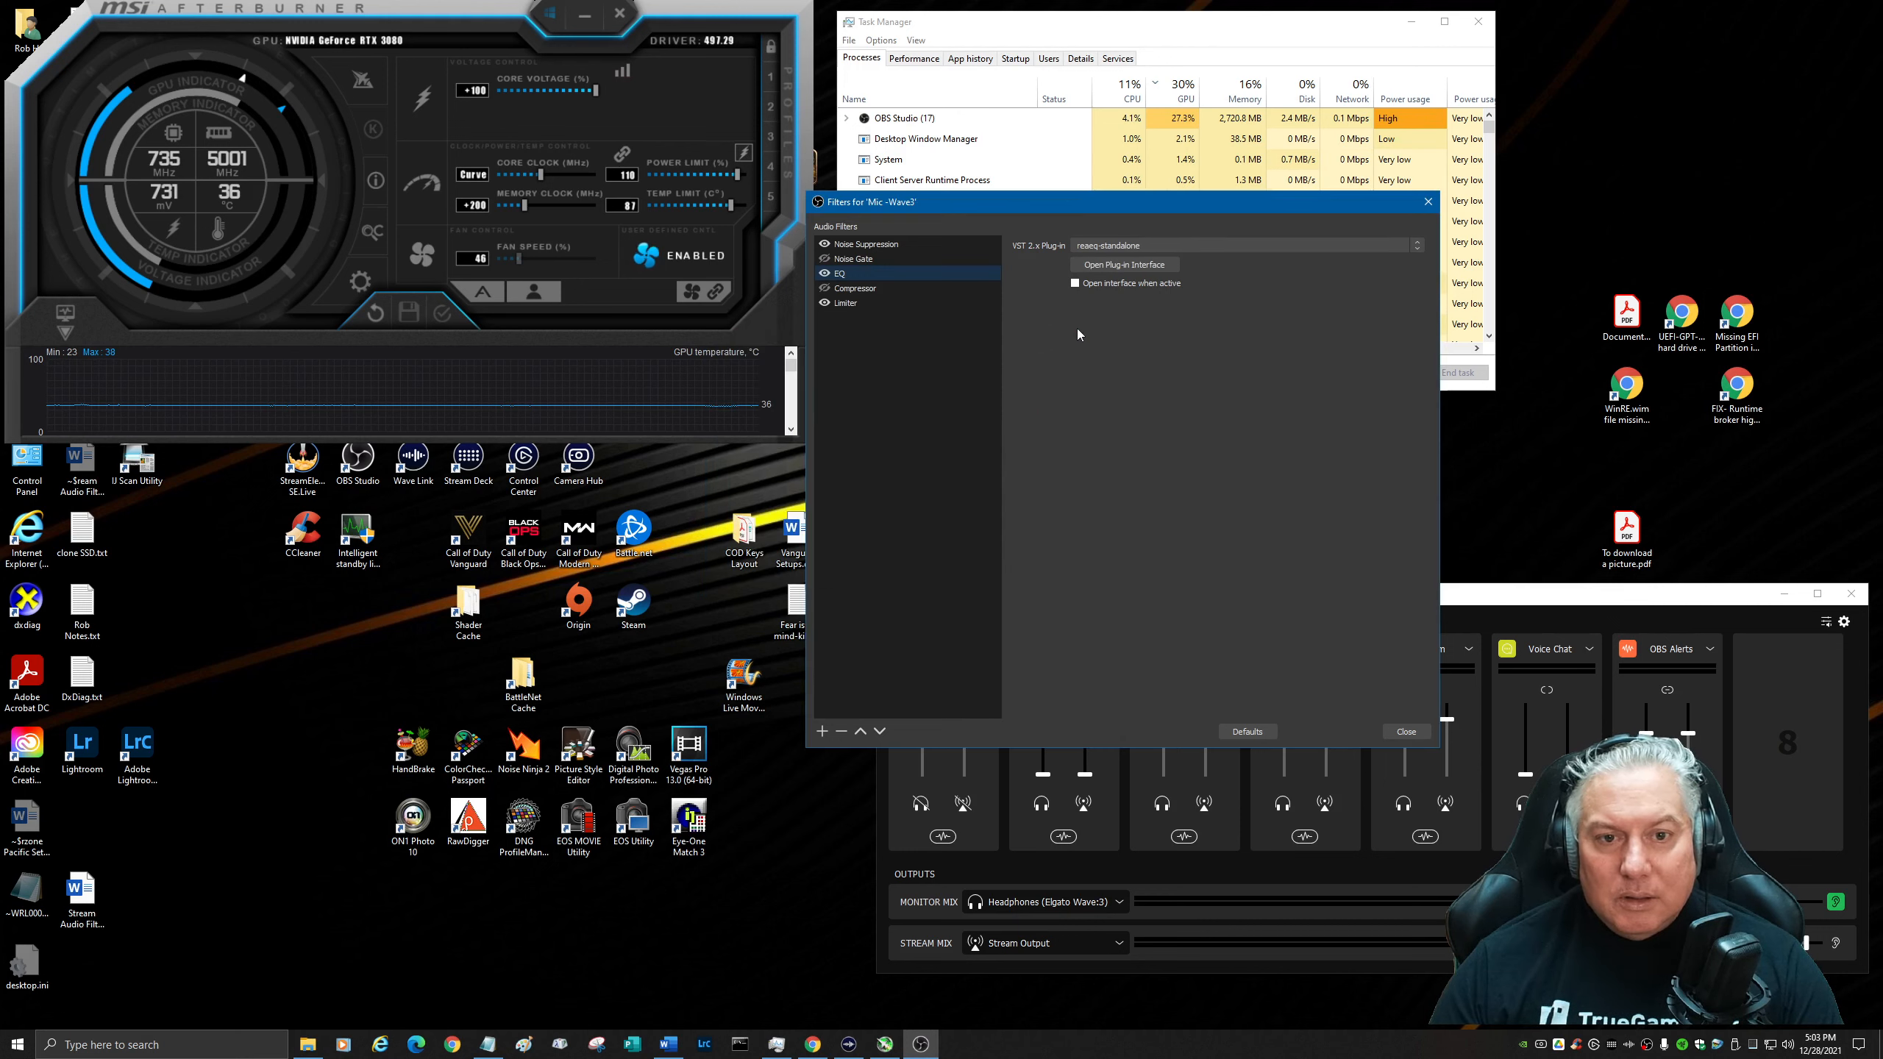
Review the mic's Compressor and Limiter settings and close the filters dialog.
{"action": "left_click", "coordinate": [864, 290]}
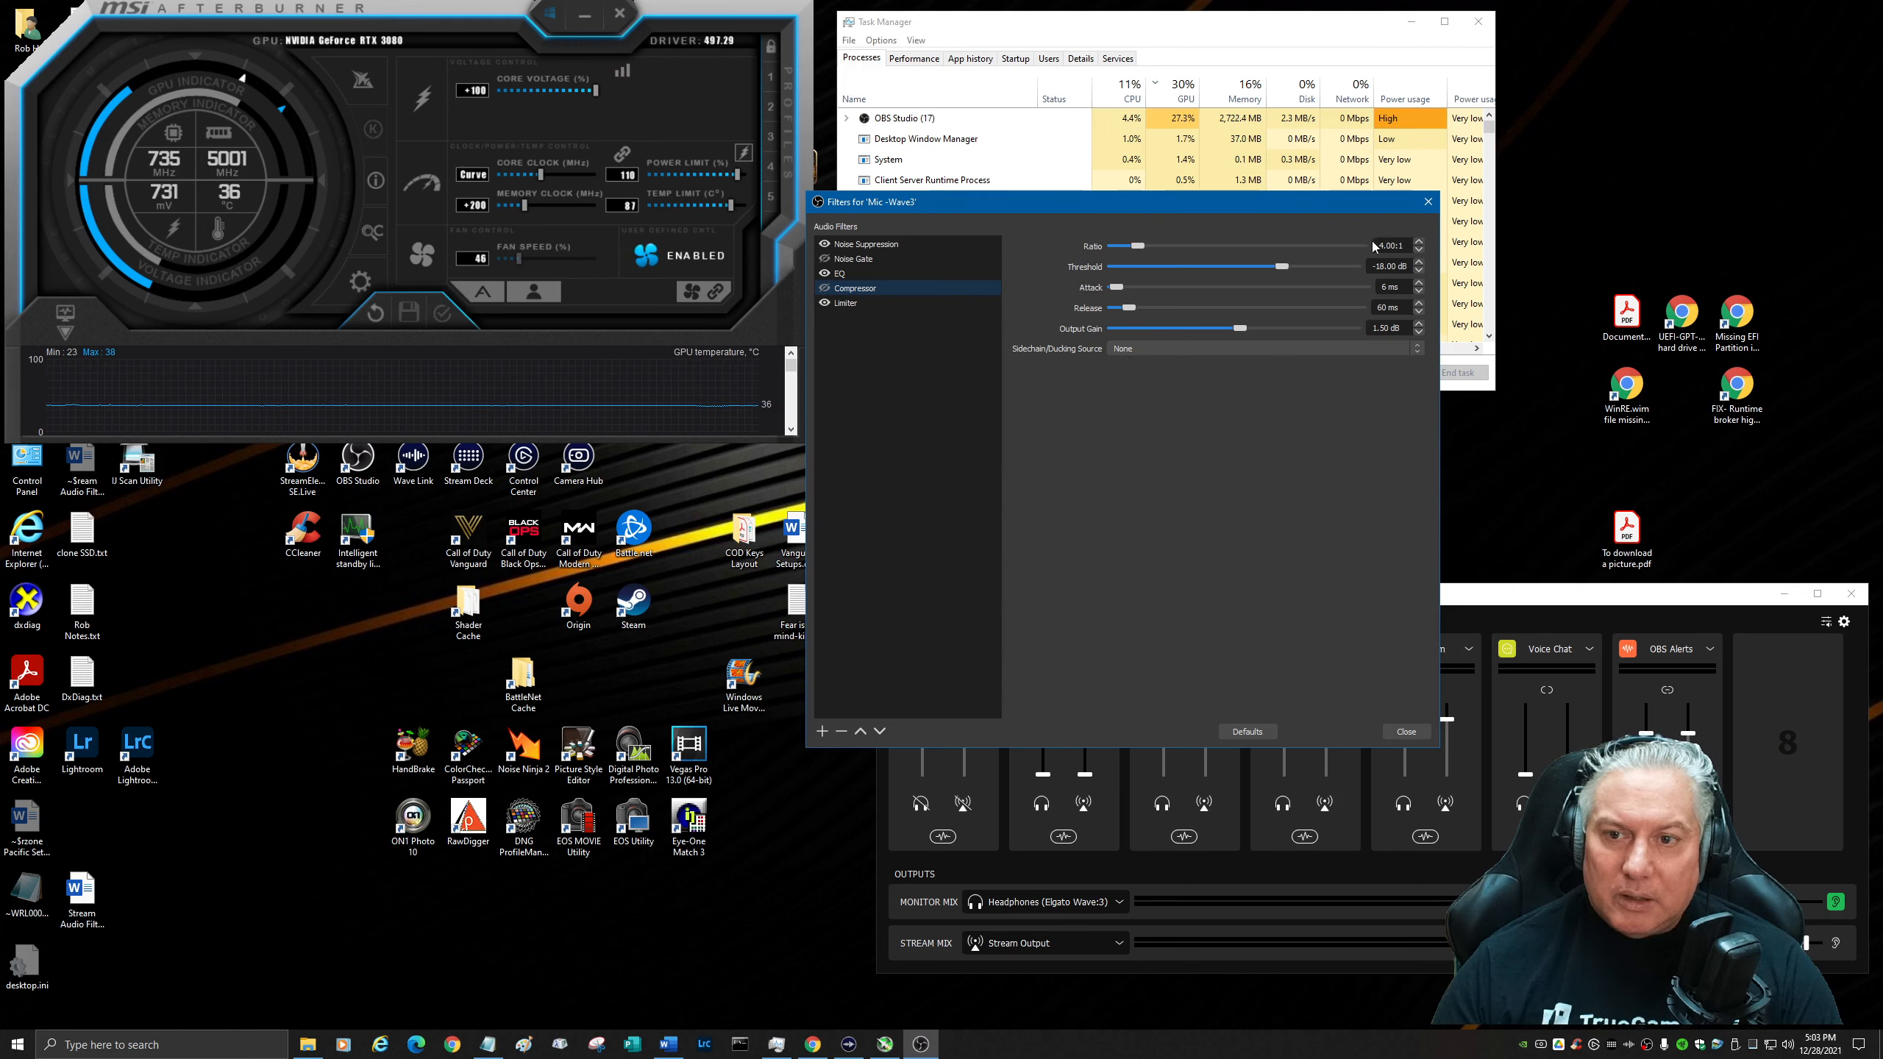
{"action": "left_click", "coordinate": [852, 303]}
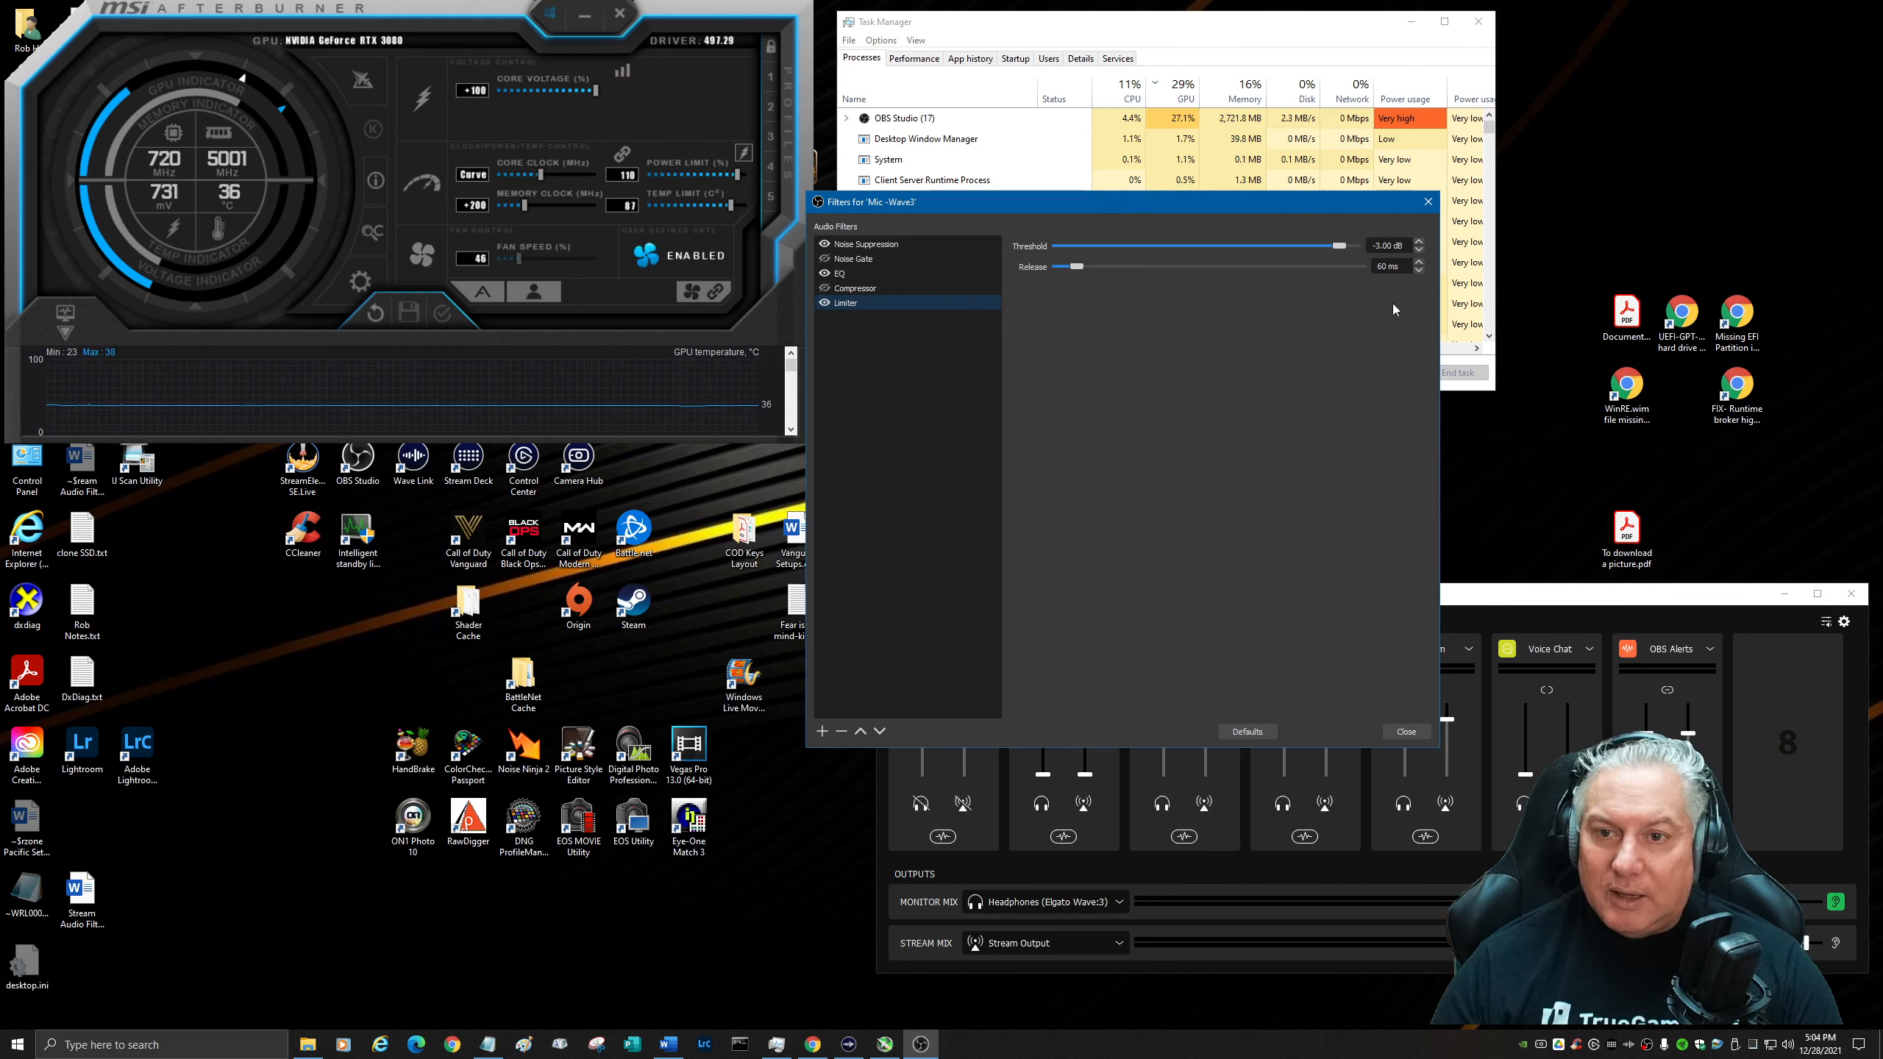
{"action": "left_click", "coordinate": [1406, 731]}
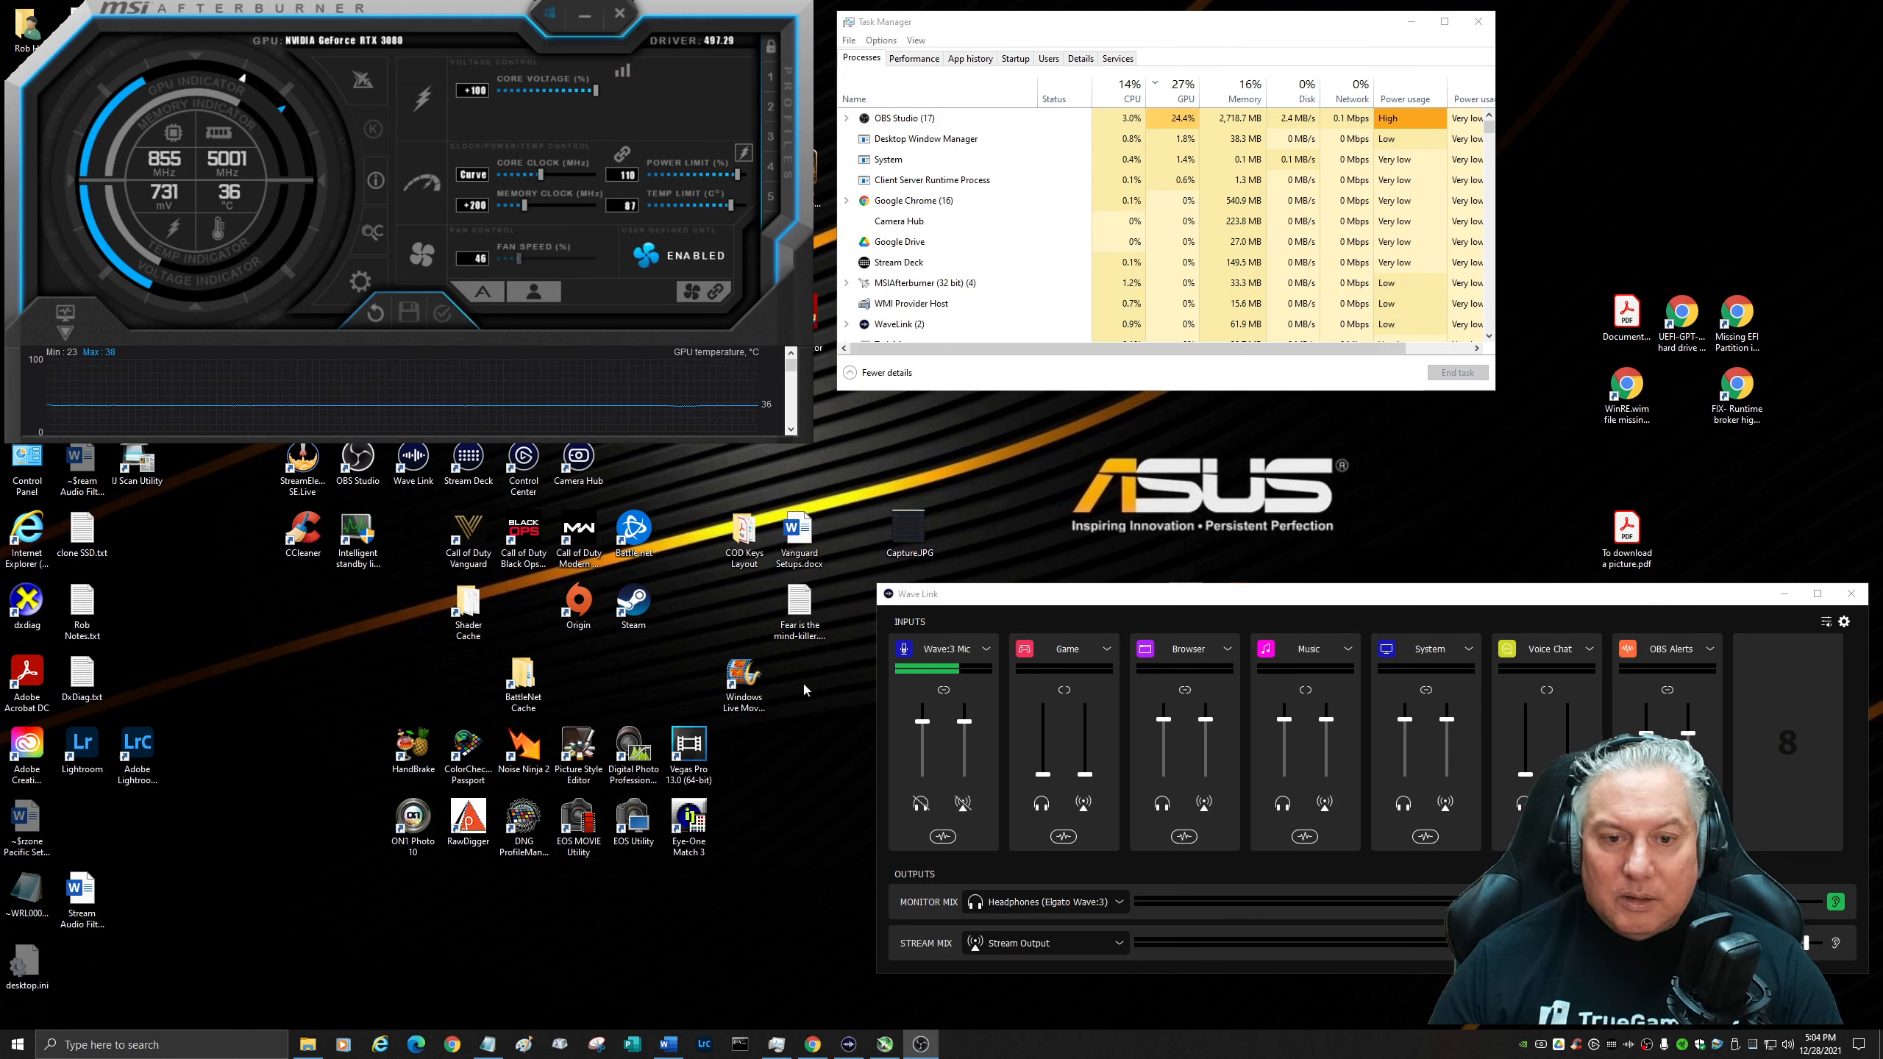
Check the plugin folders and scanned plugins in Wave Link's audio effects preferences, and close the preferences.
{"action": "left_click", "coordinate": [1845, 622]}
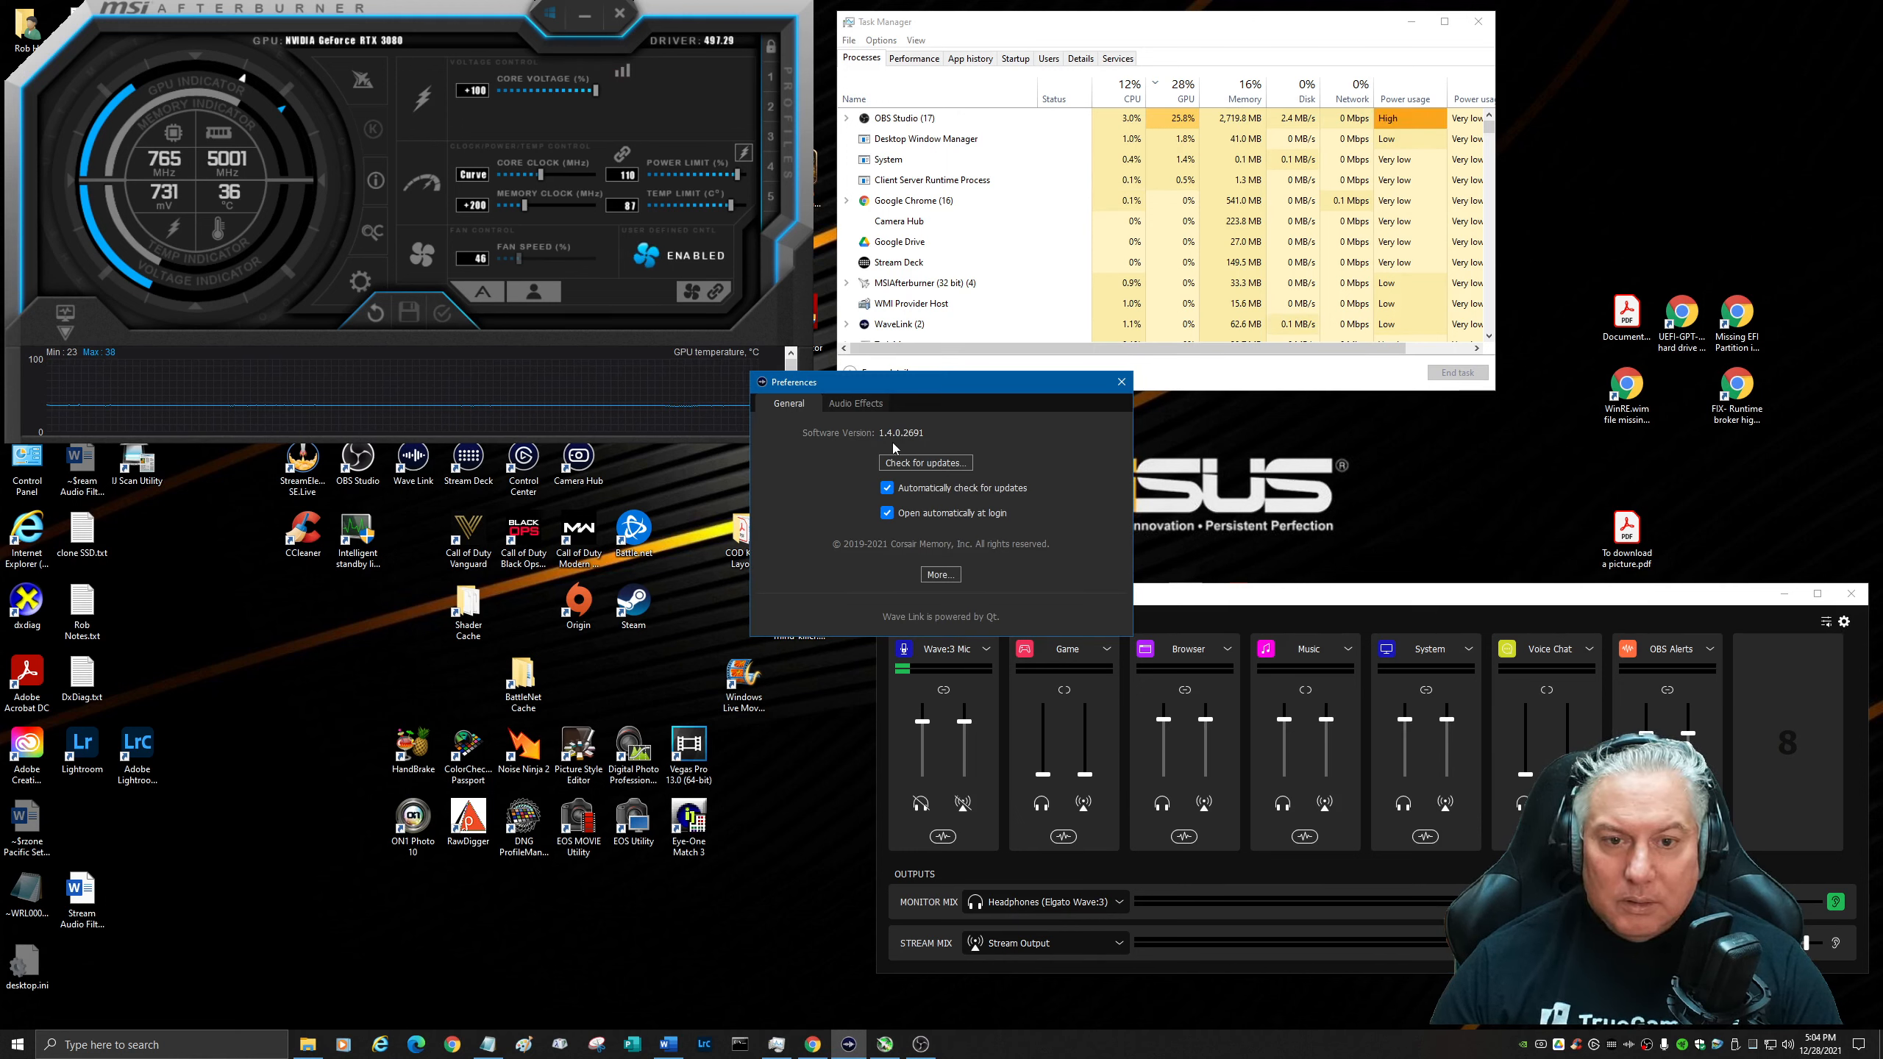
{"action": "left_click", "coordinate": [857, 405]}
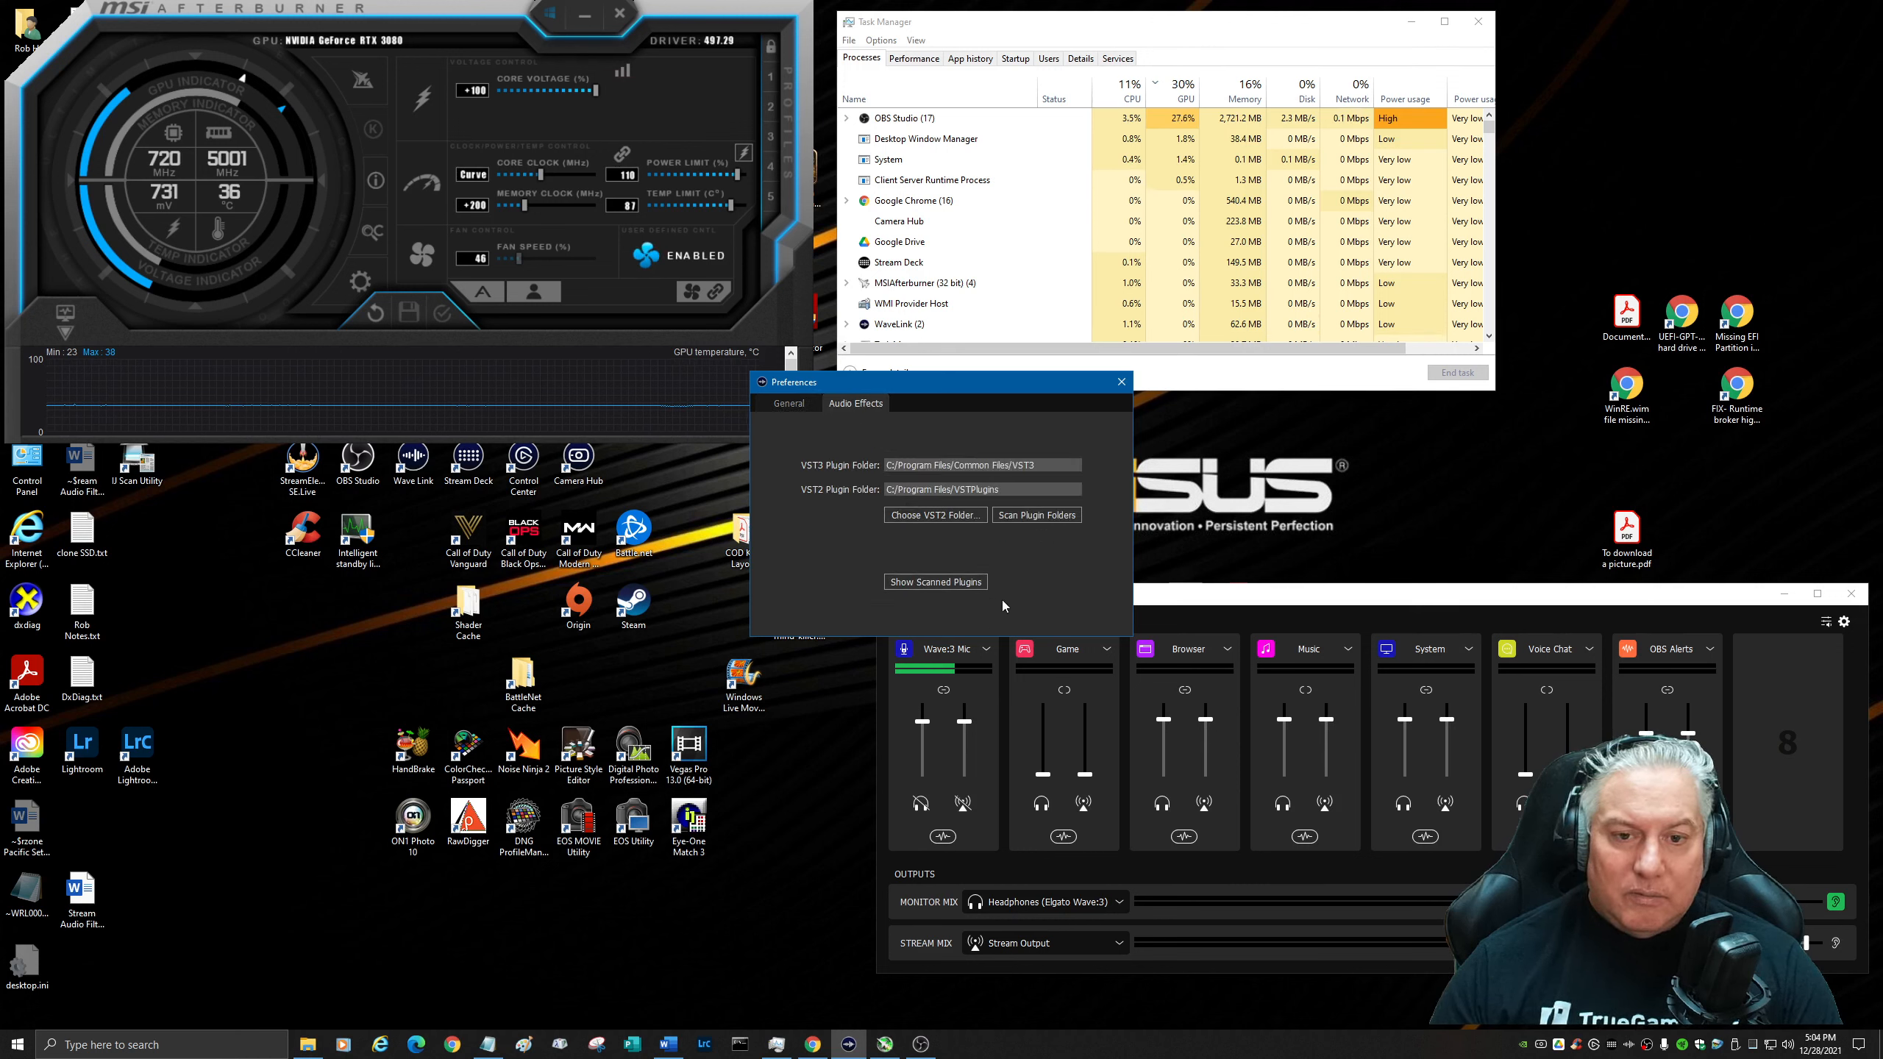
{"action": "left_click", "coordinate": [958, 584]}
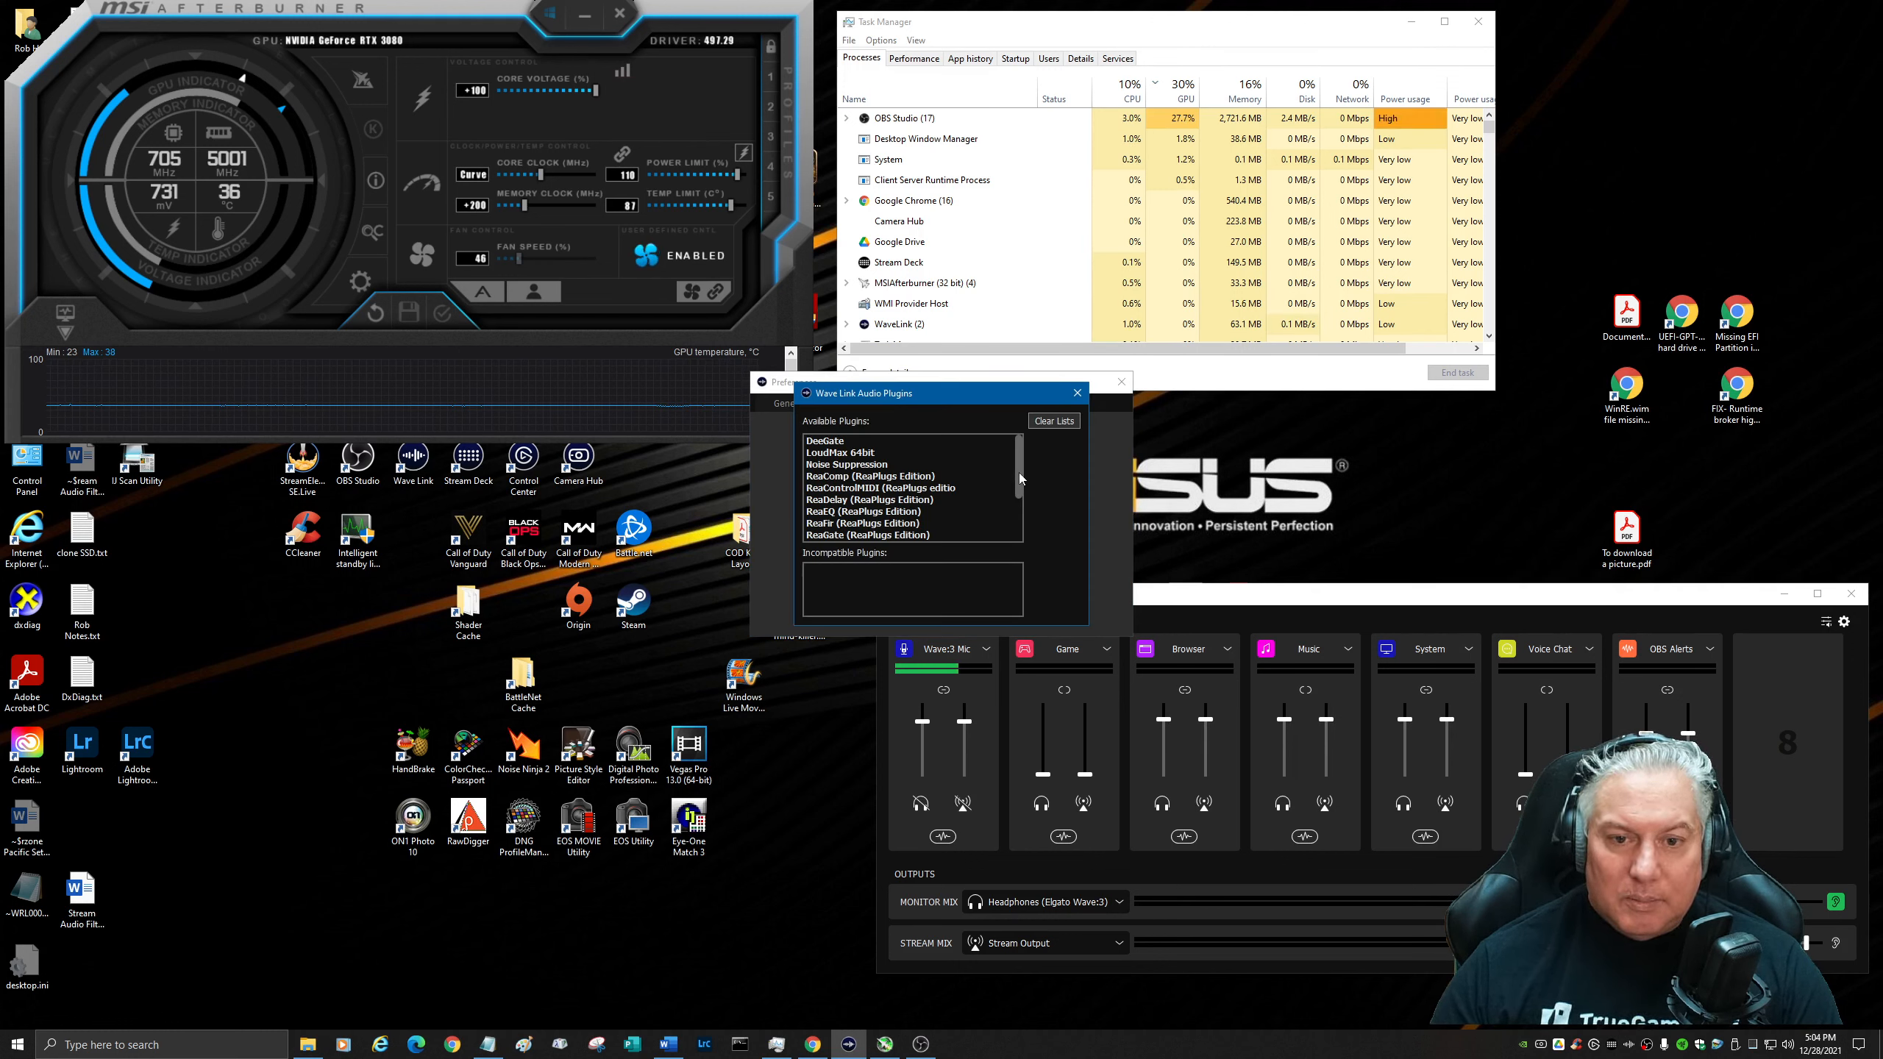
{"action": "mouse_move", "coordinate": [1018, 474]}
{"action": "left_mouse_down"}
{"action": "mouse_move", "coordinate": [1027, 527]}
{"action": "mouse_move", "coordinate": [1028, 454]}
{"action": "left_mouse_up"}
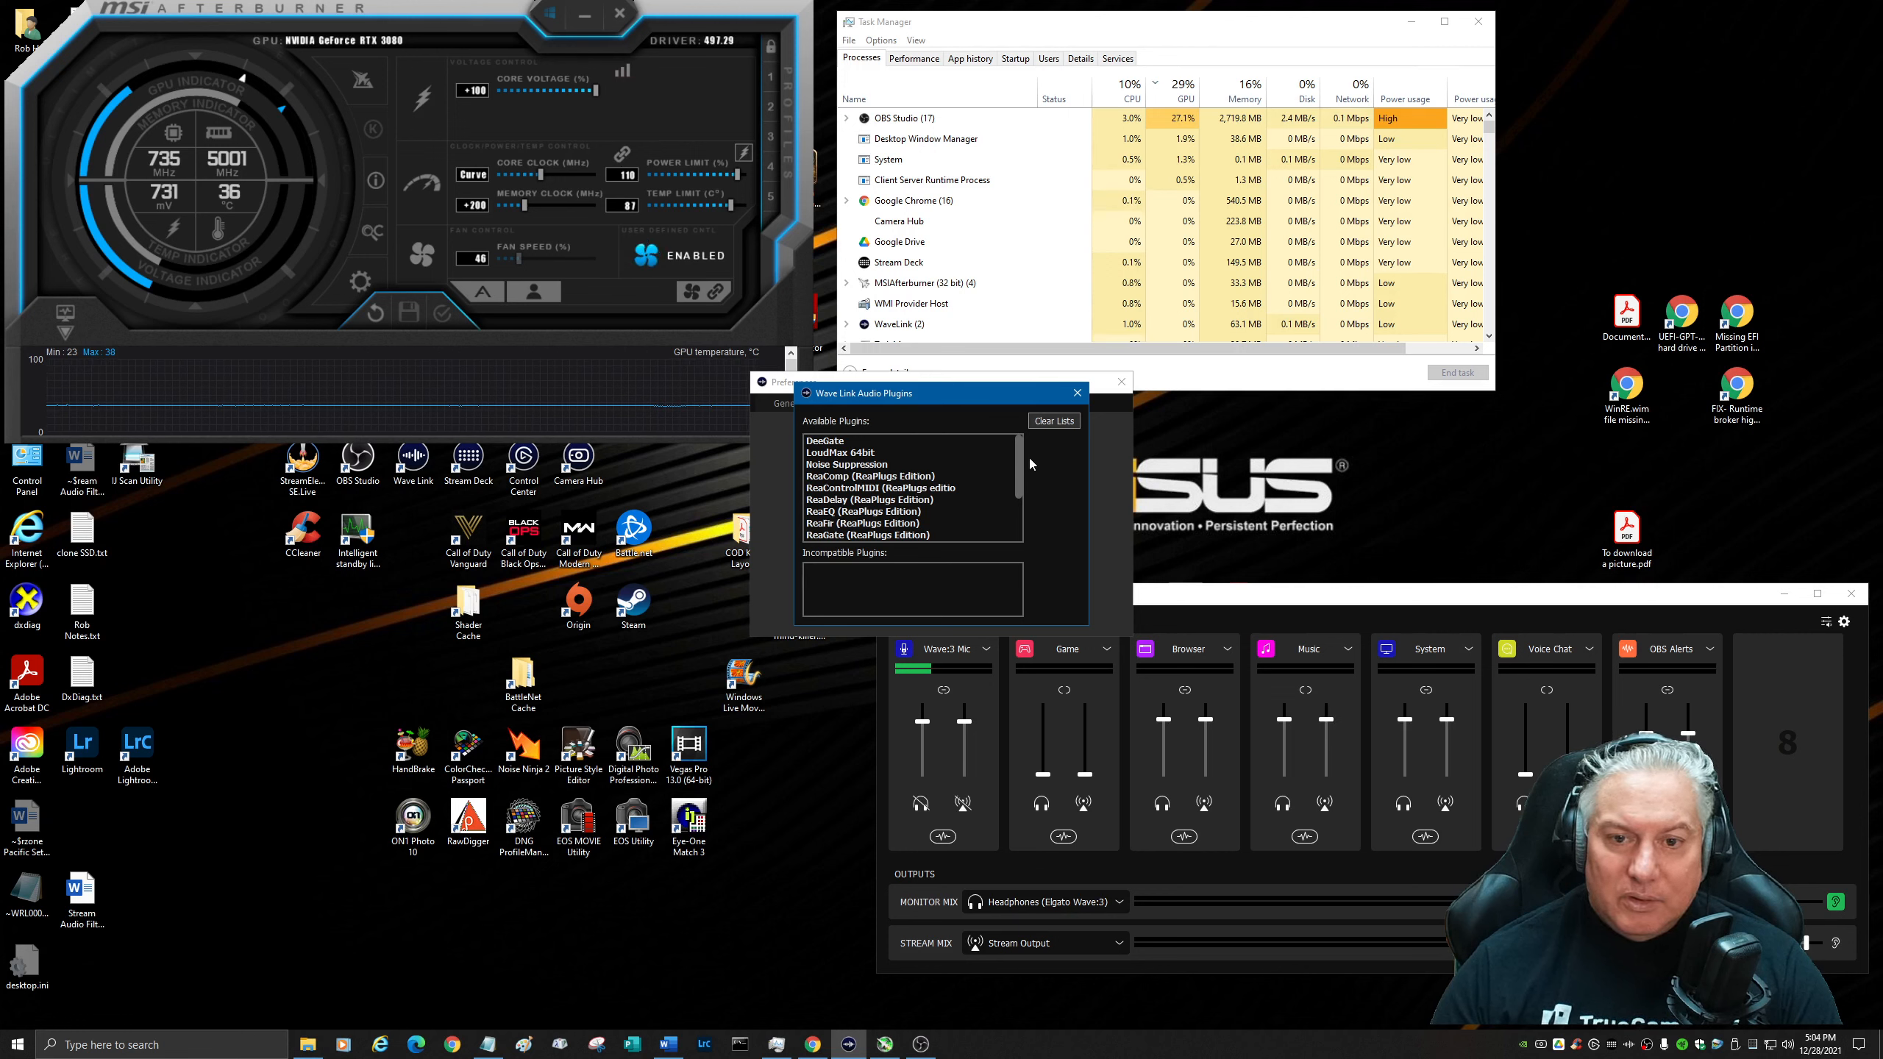
{"action": "left_click", "coordinate": [1077, 394]}
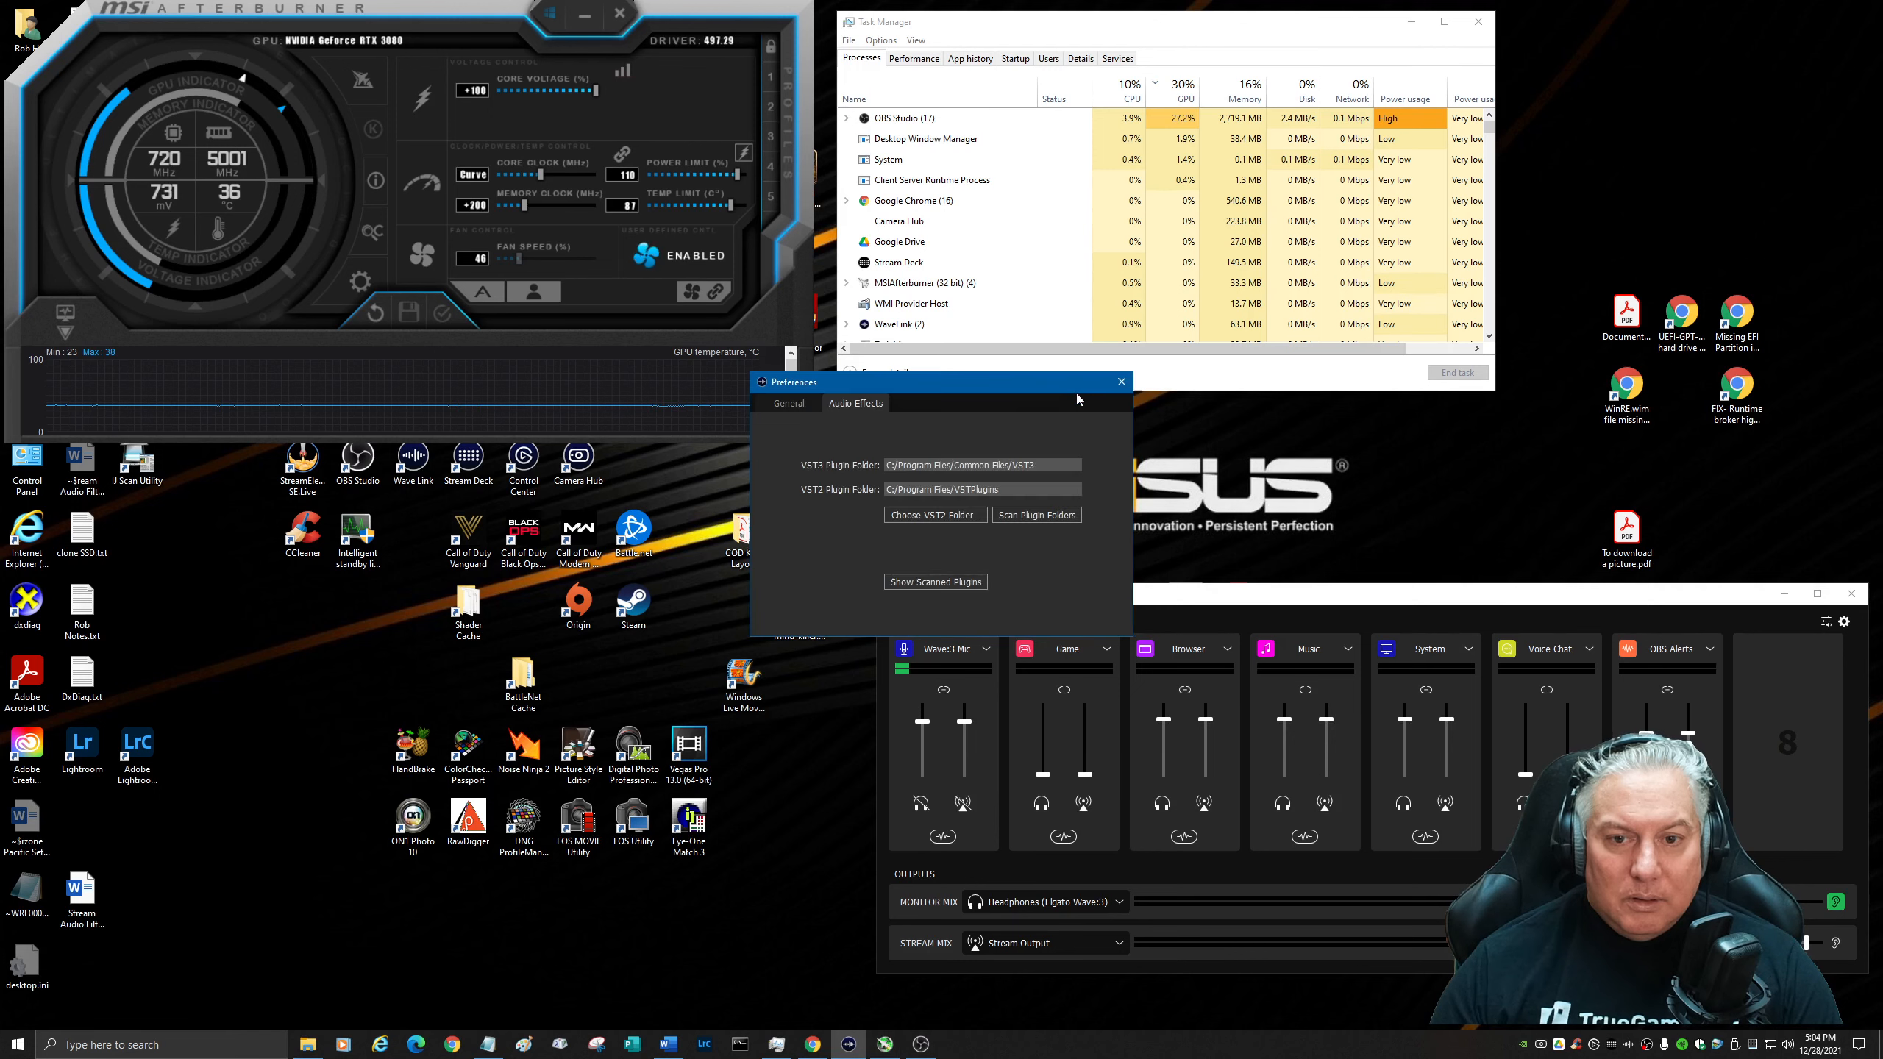
{"action": "left_click", "coordinate": [1121, 384]}
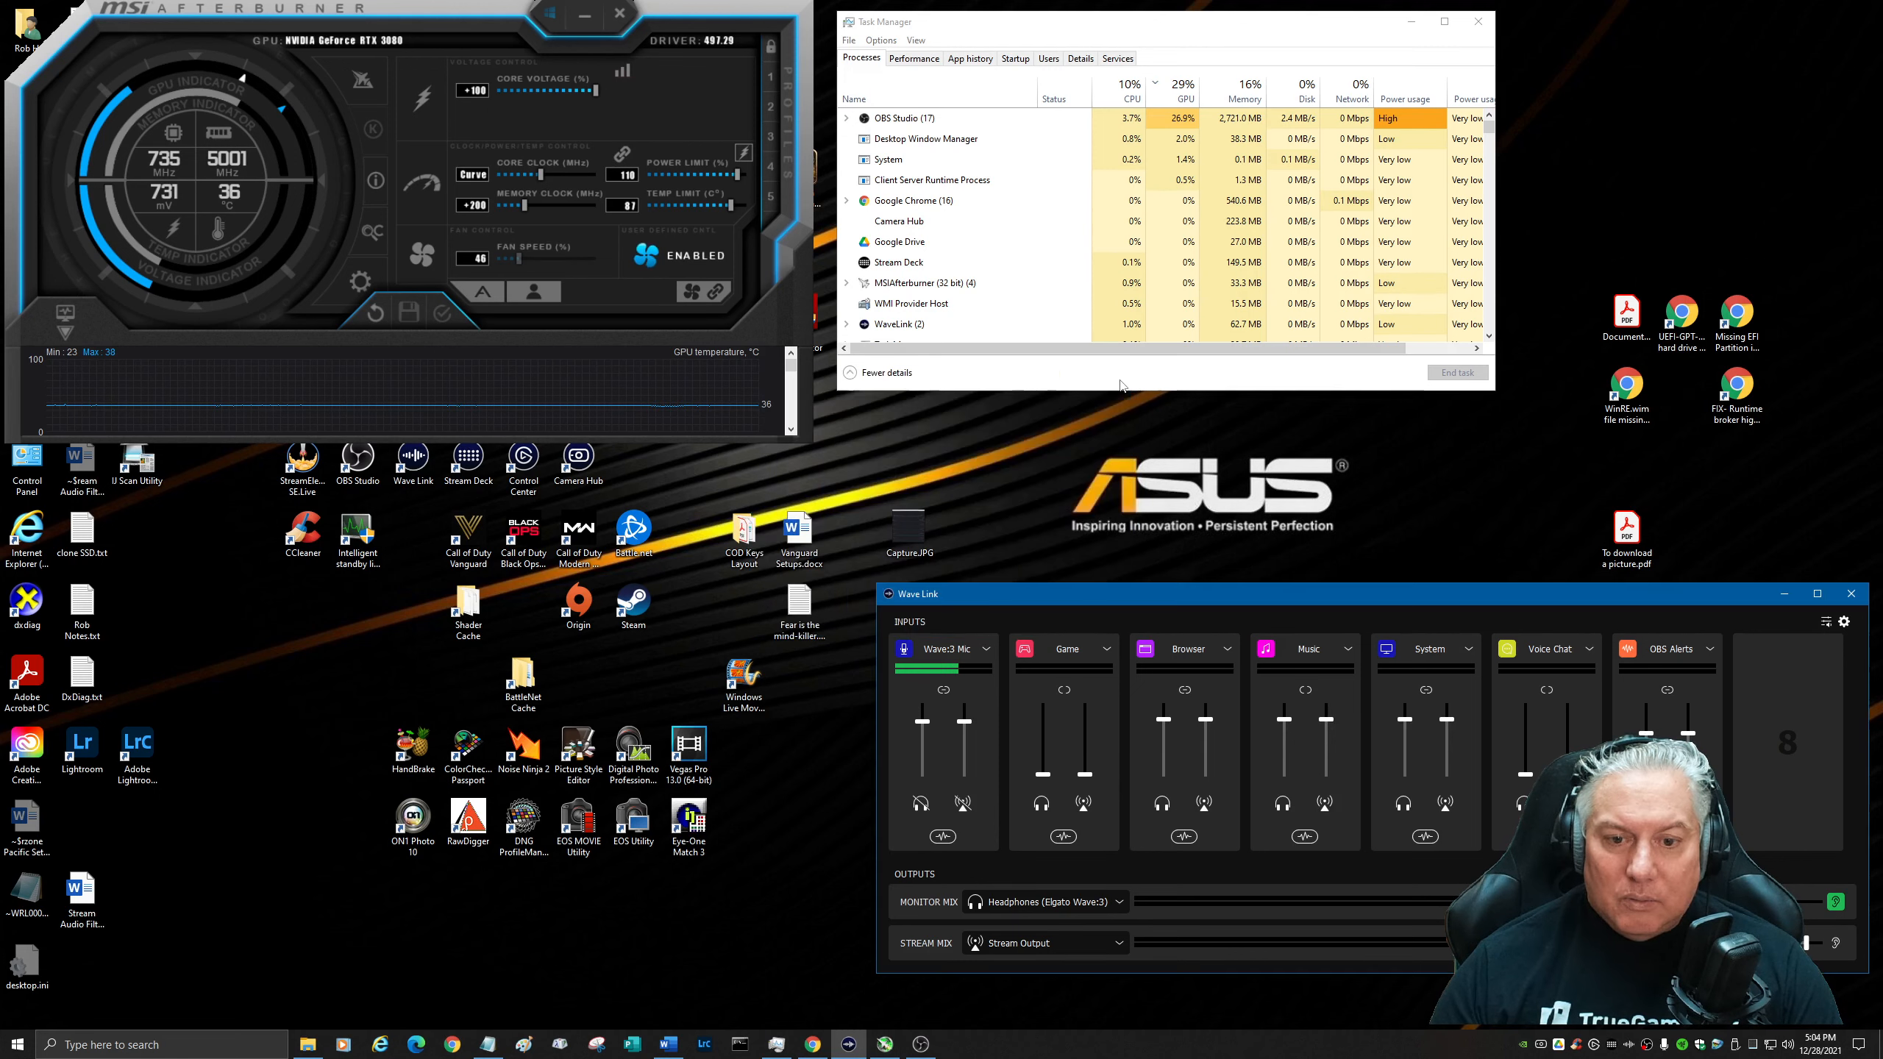
Show the Wave:3 Mic channel's audio effects in Wave Link and open the ReaEQ effect's settings.
{"action": "left_click", "coordinate": [946, 837]}
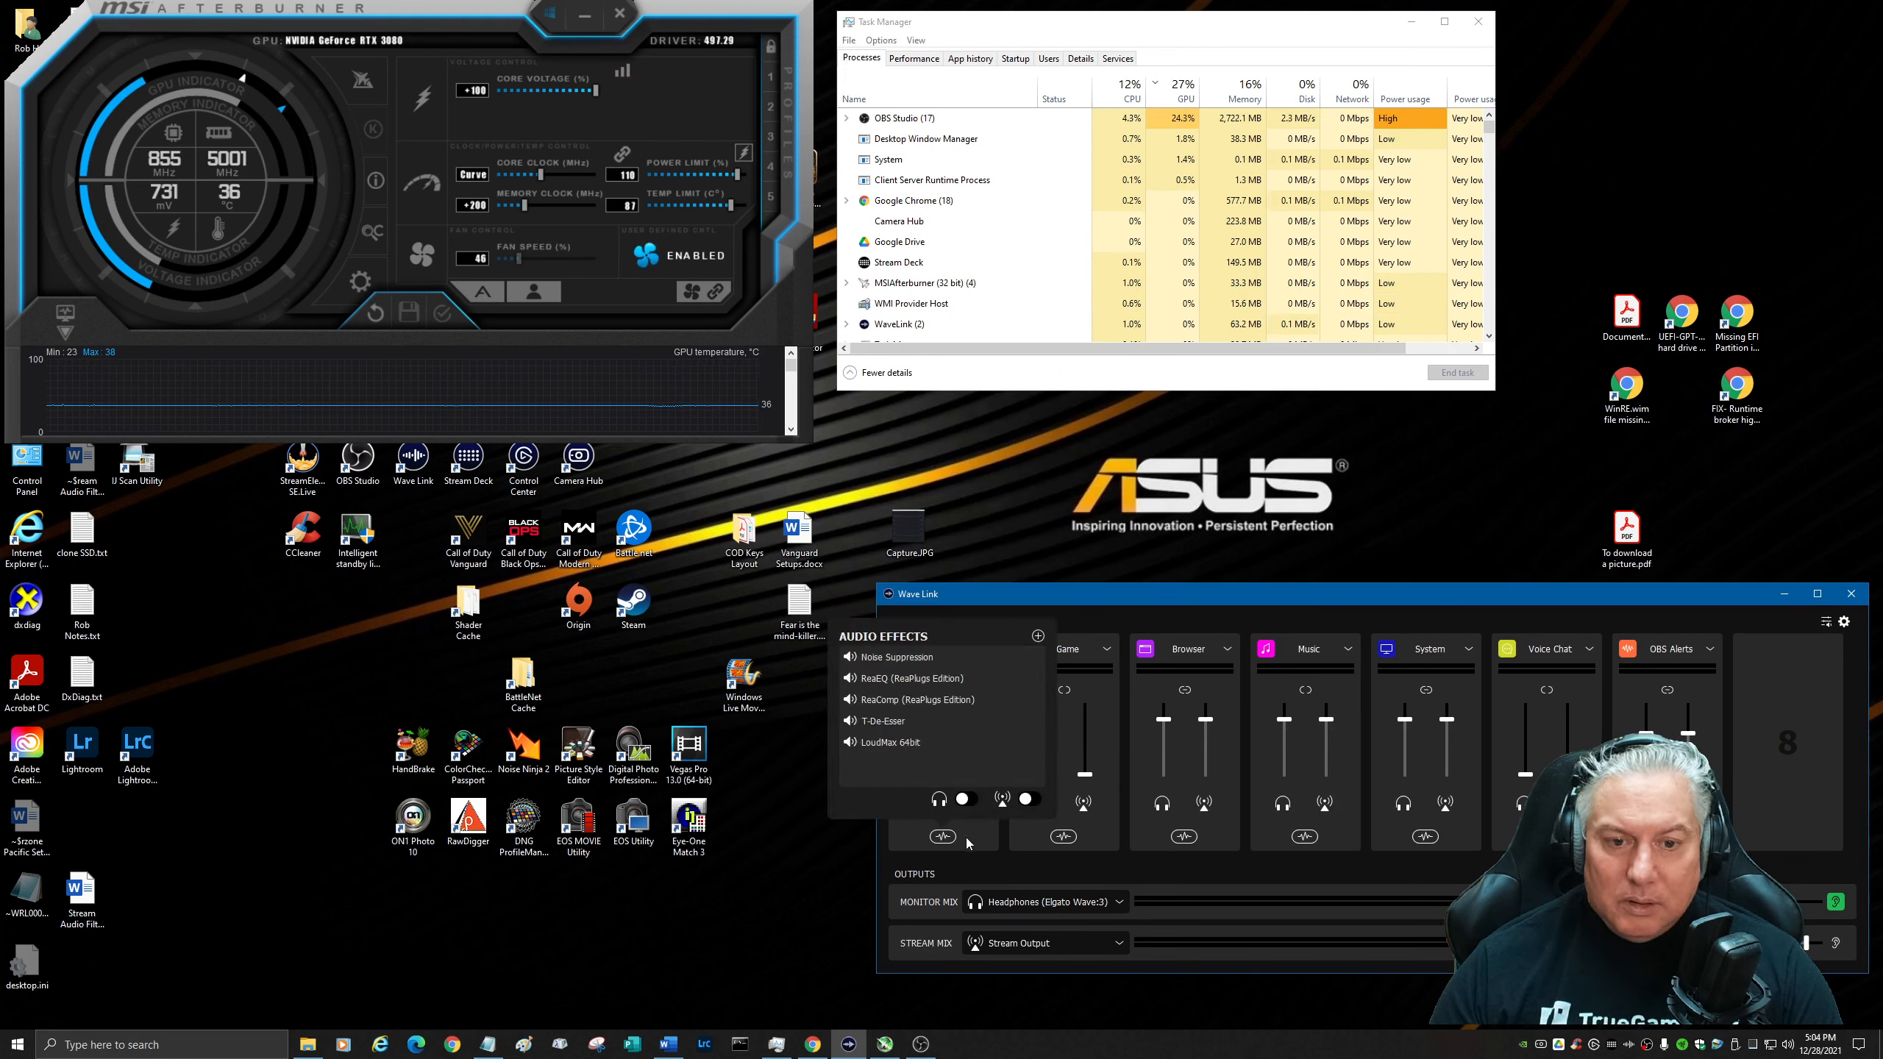
{"action": "mouse_move", "coordinate": [904, 658]}
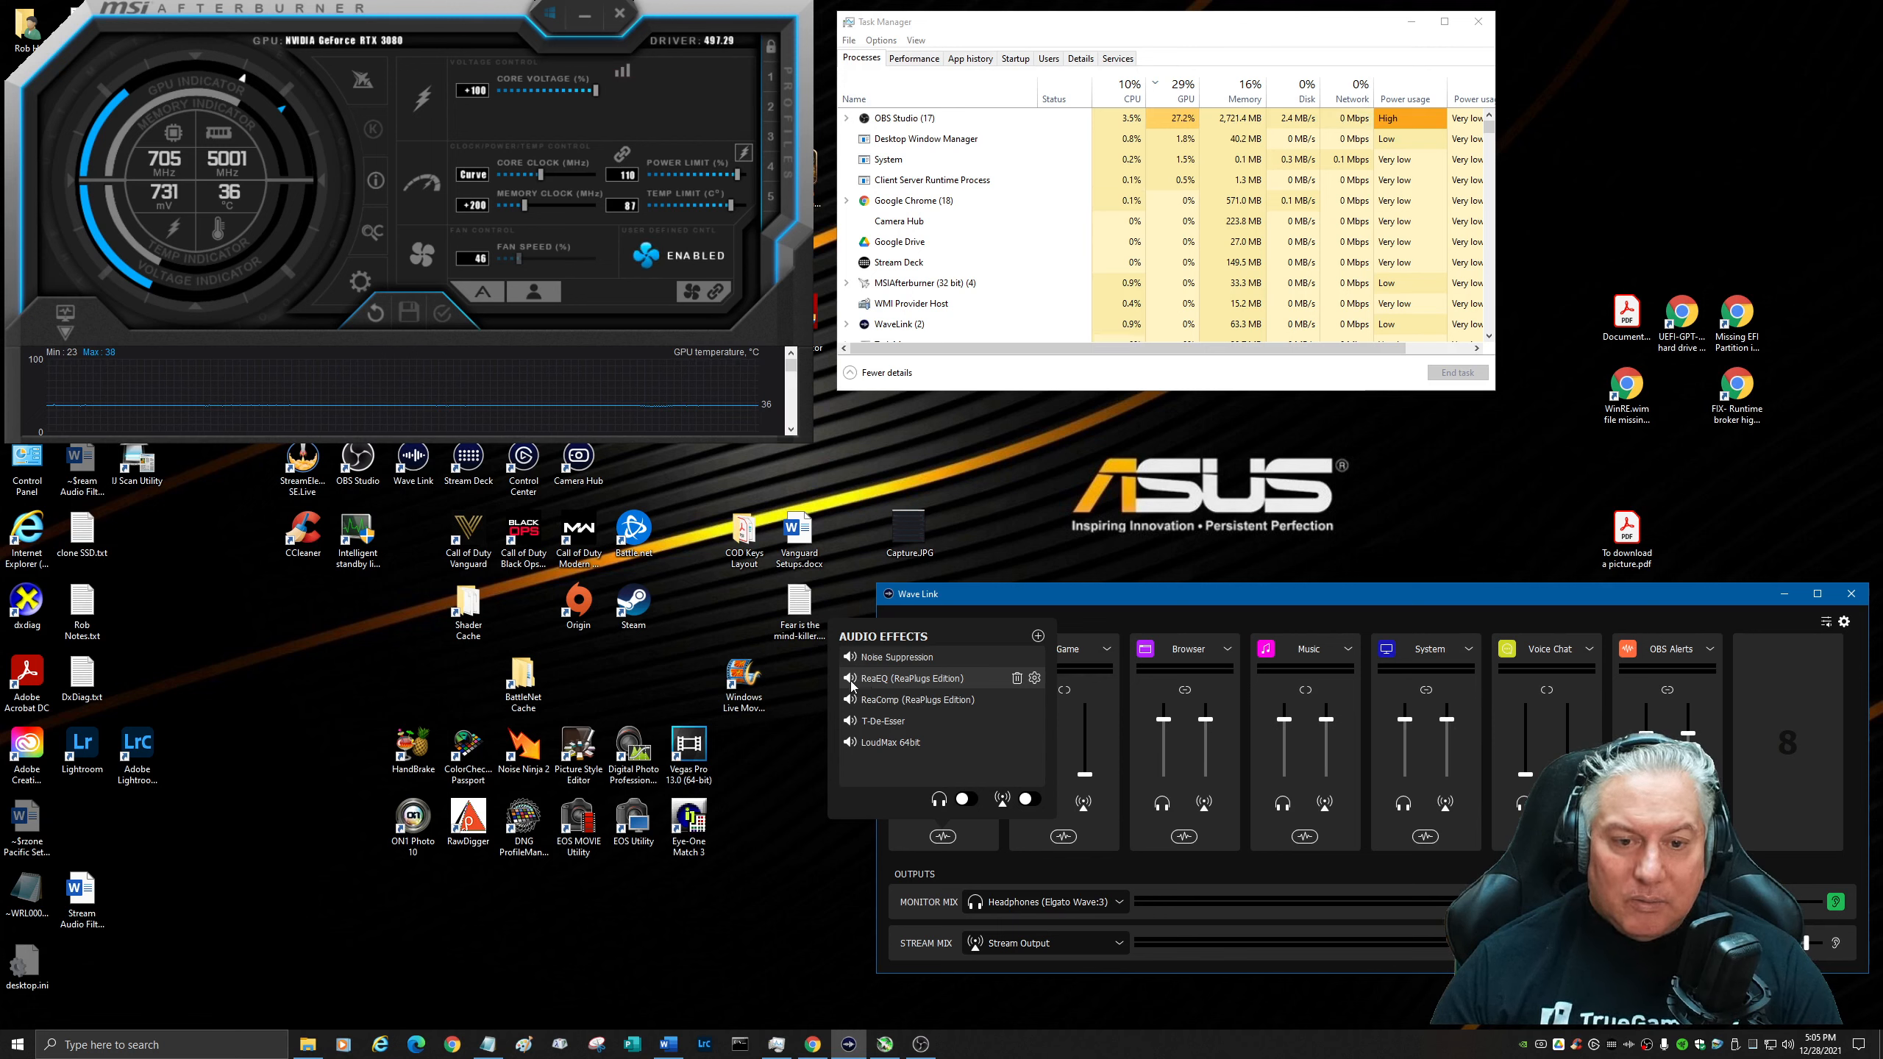
{"action": "left_click", "coordinate": [1034, 679]}
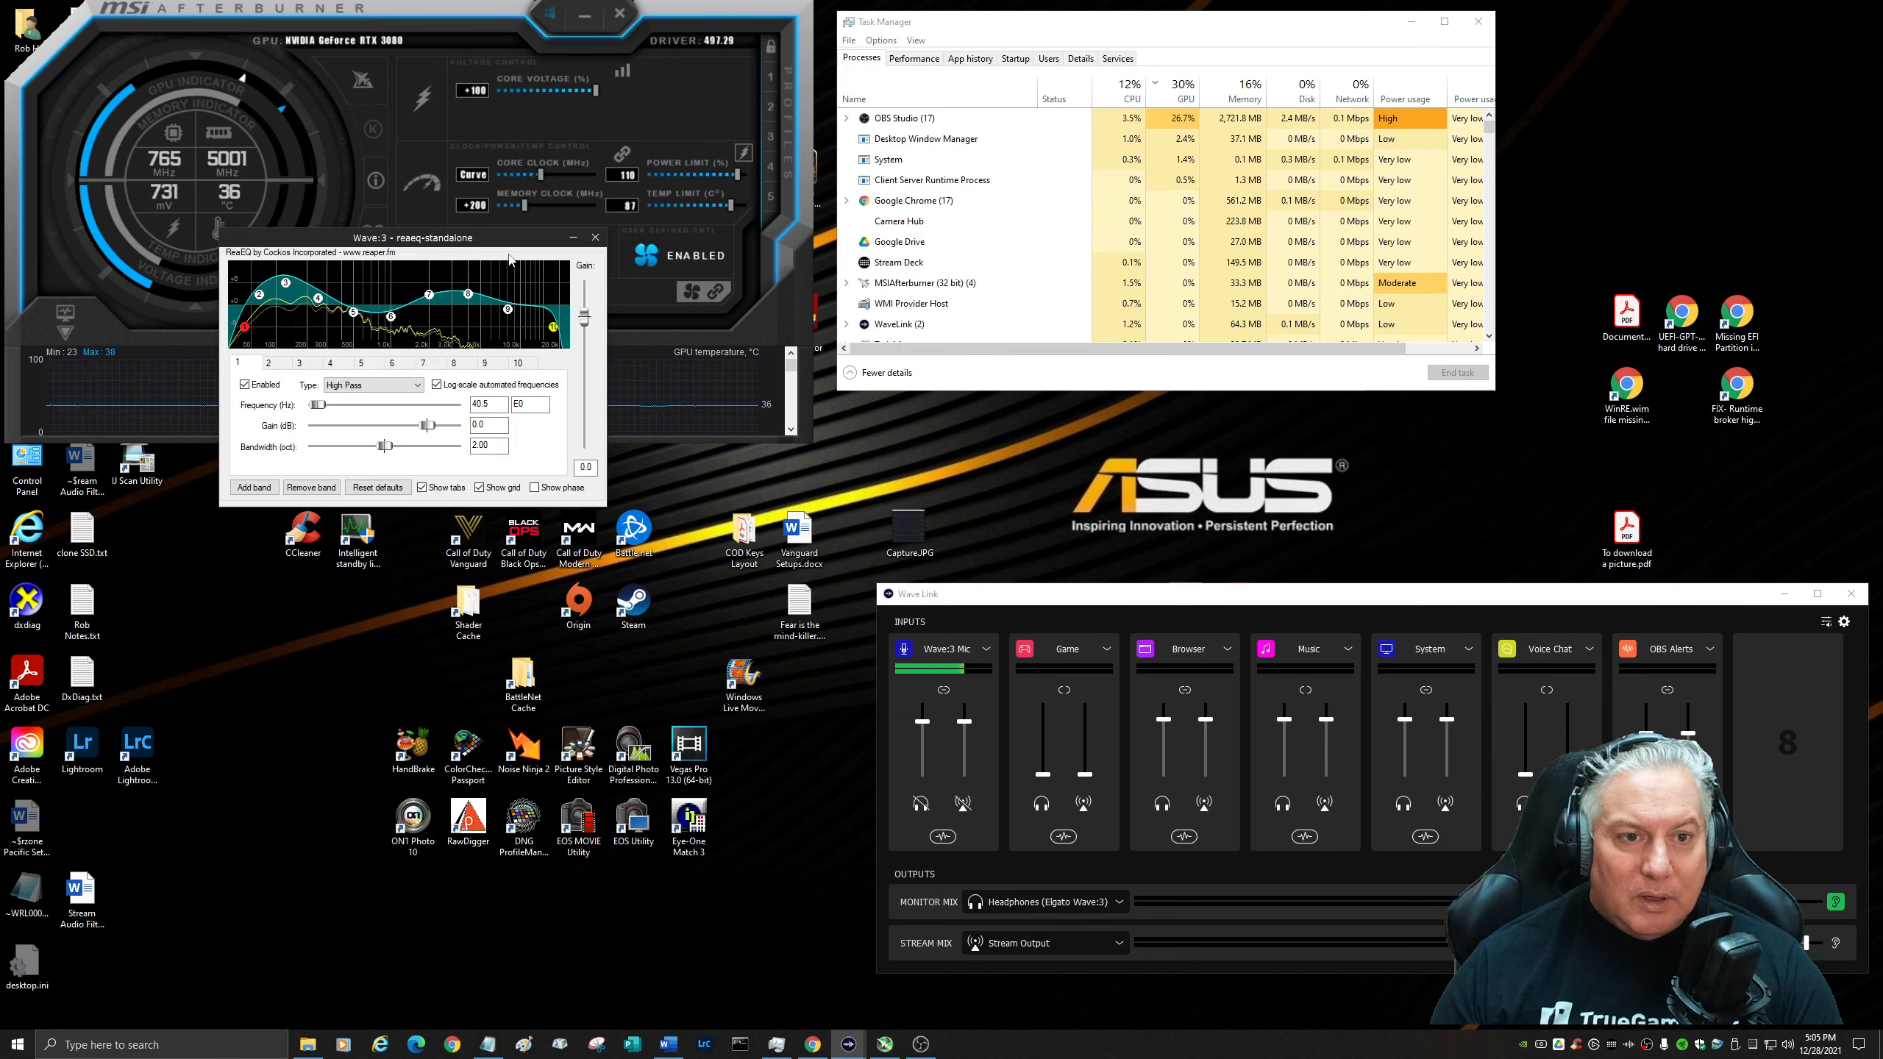
Examine the ReaEQ curve on the Wave:3 Mic, close the plug-in window, and briefly show the channel's audio effects list.
{"action": "left_click_drag", "start_coordinate": [515, 242], "coordinate": [1229, 304]}
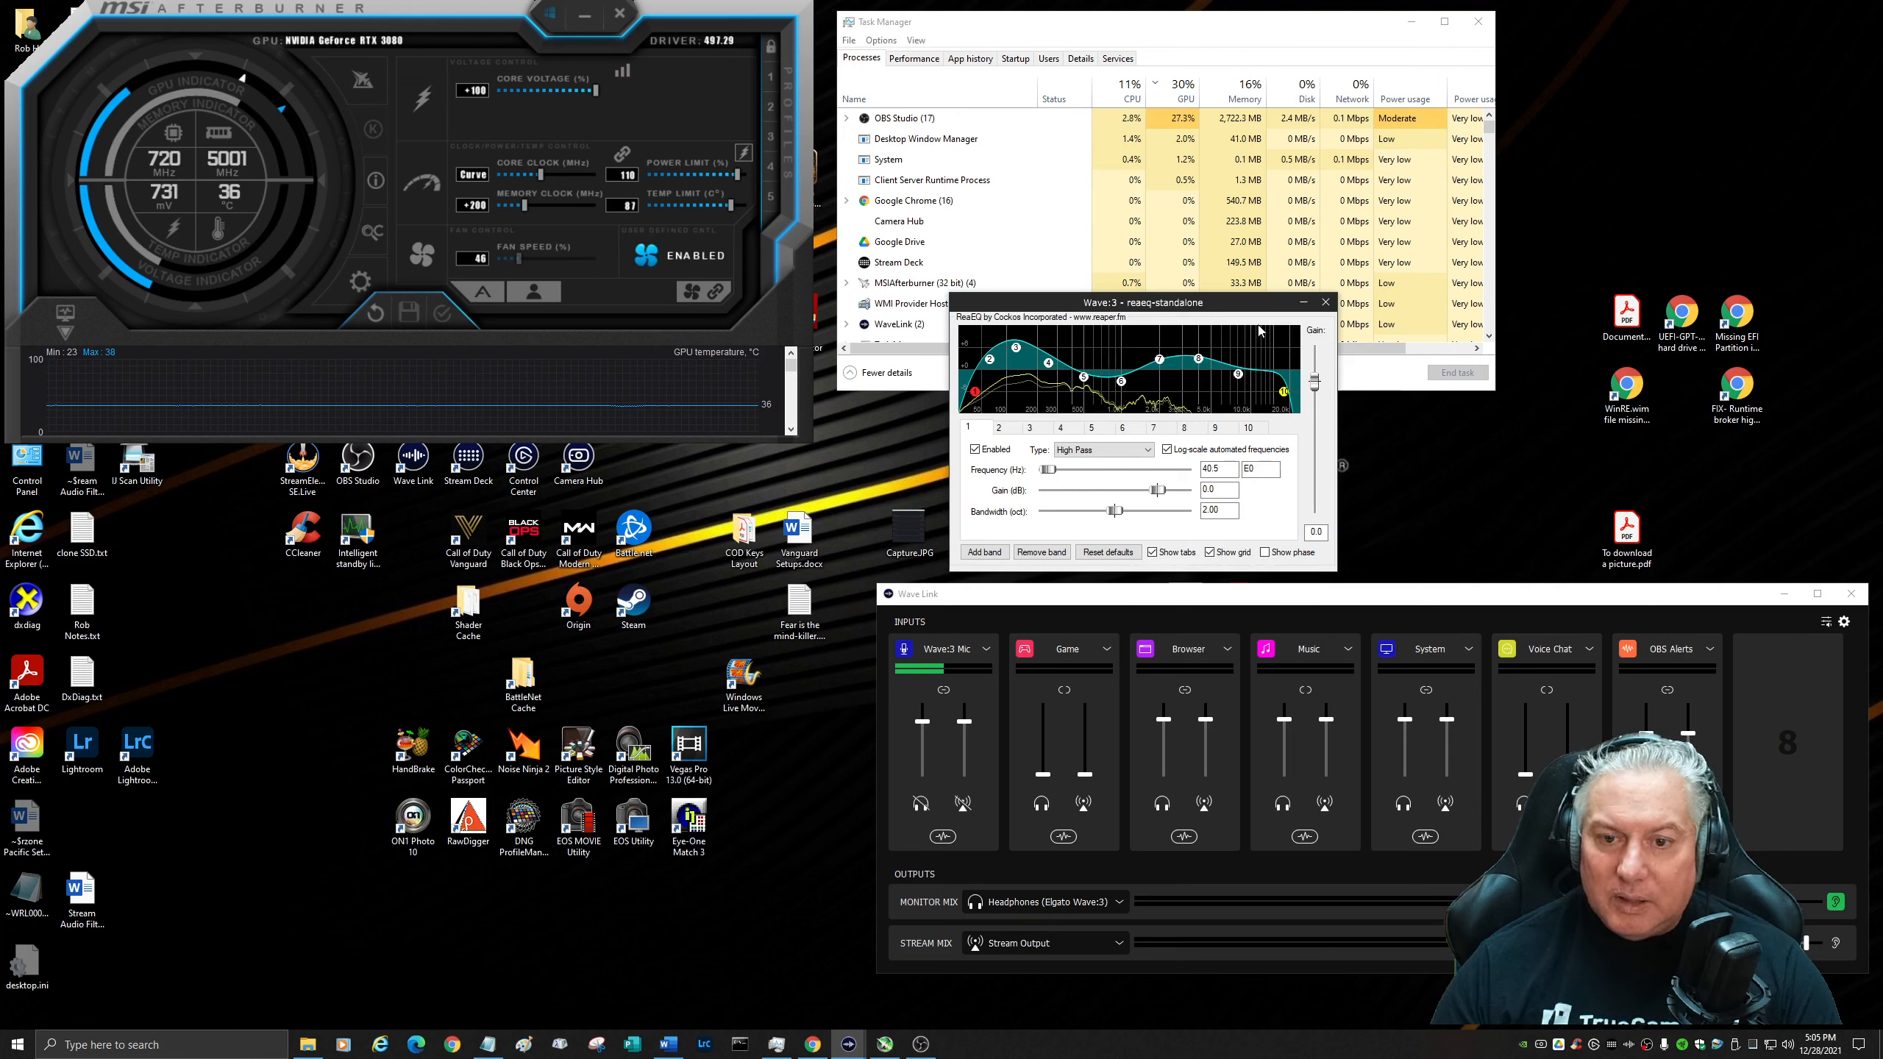
{"action": "left_click", "coordinate": [1326, 305]}
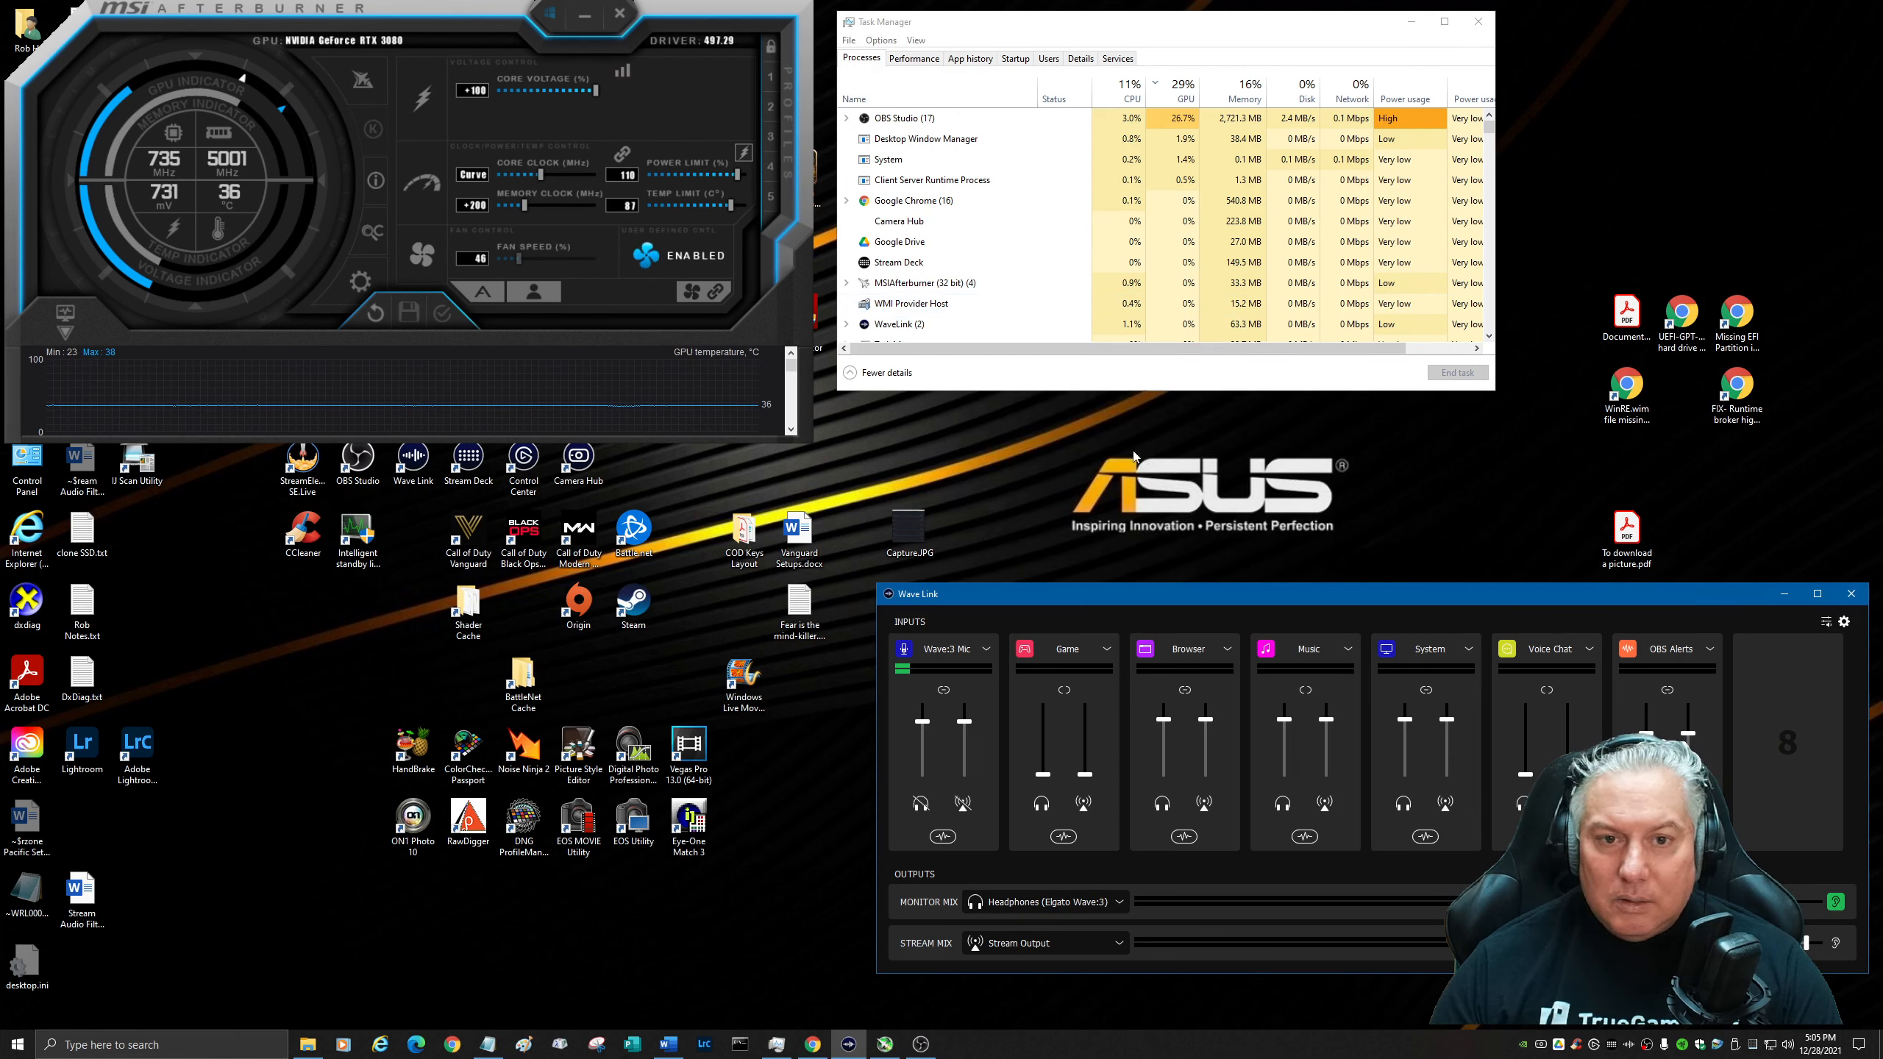
{"action": "left_click", "coordinate": [943, 835]}
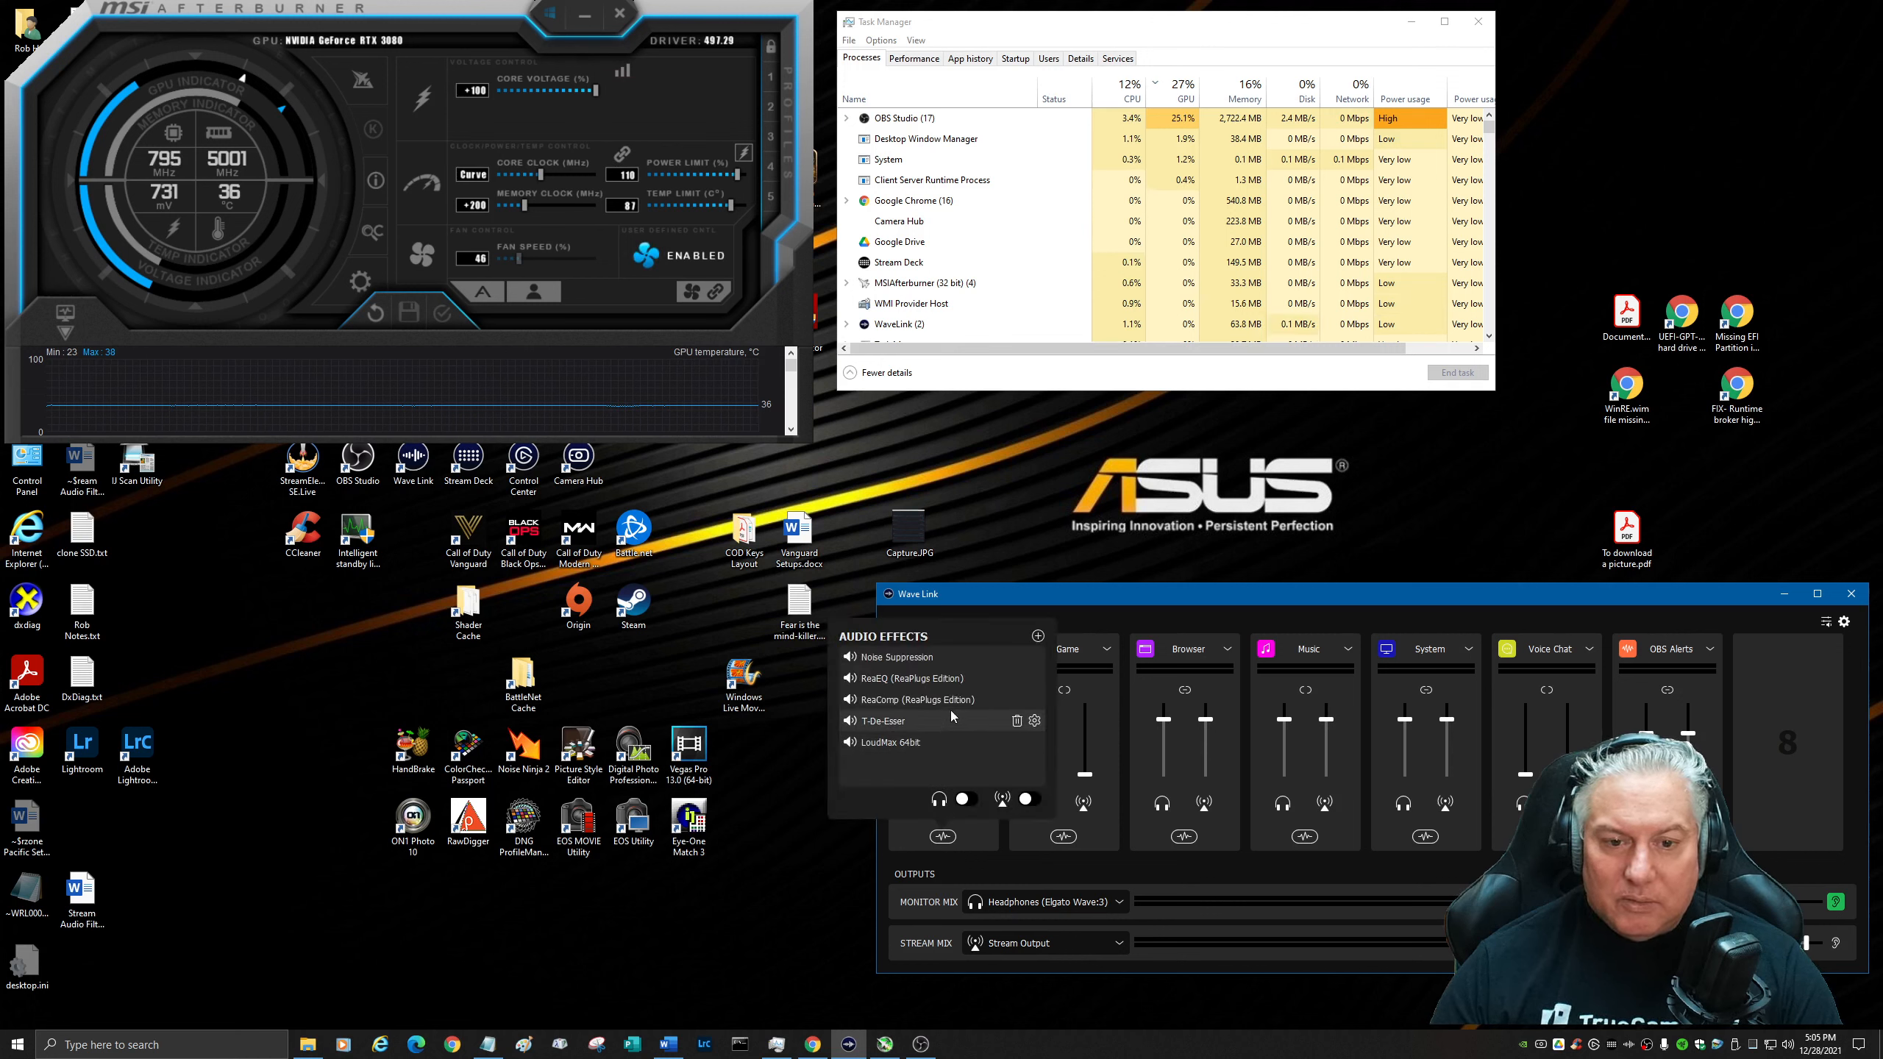
{"action": "left_click", "coordinate": [978, 596]}
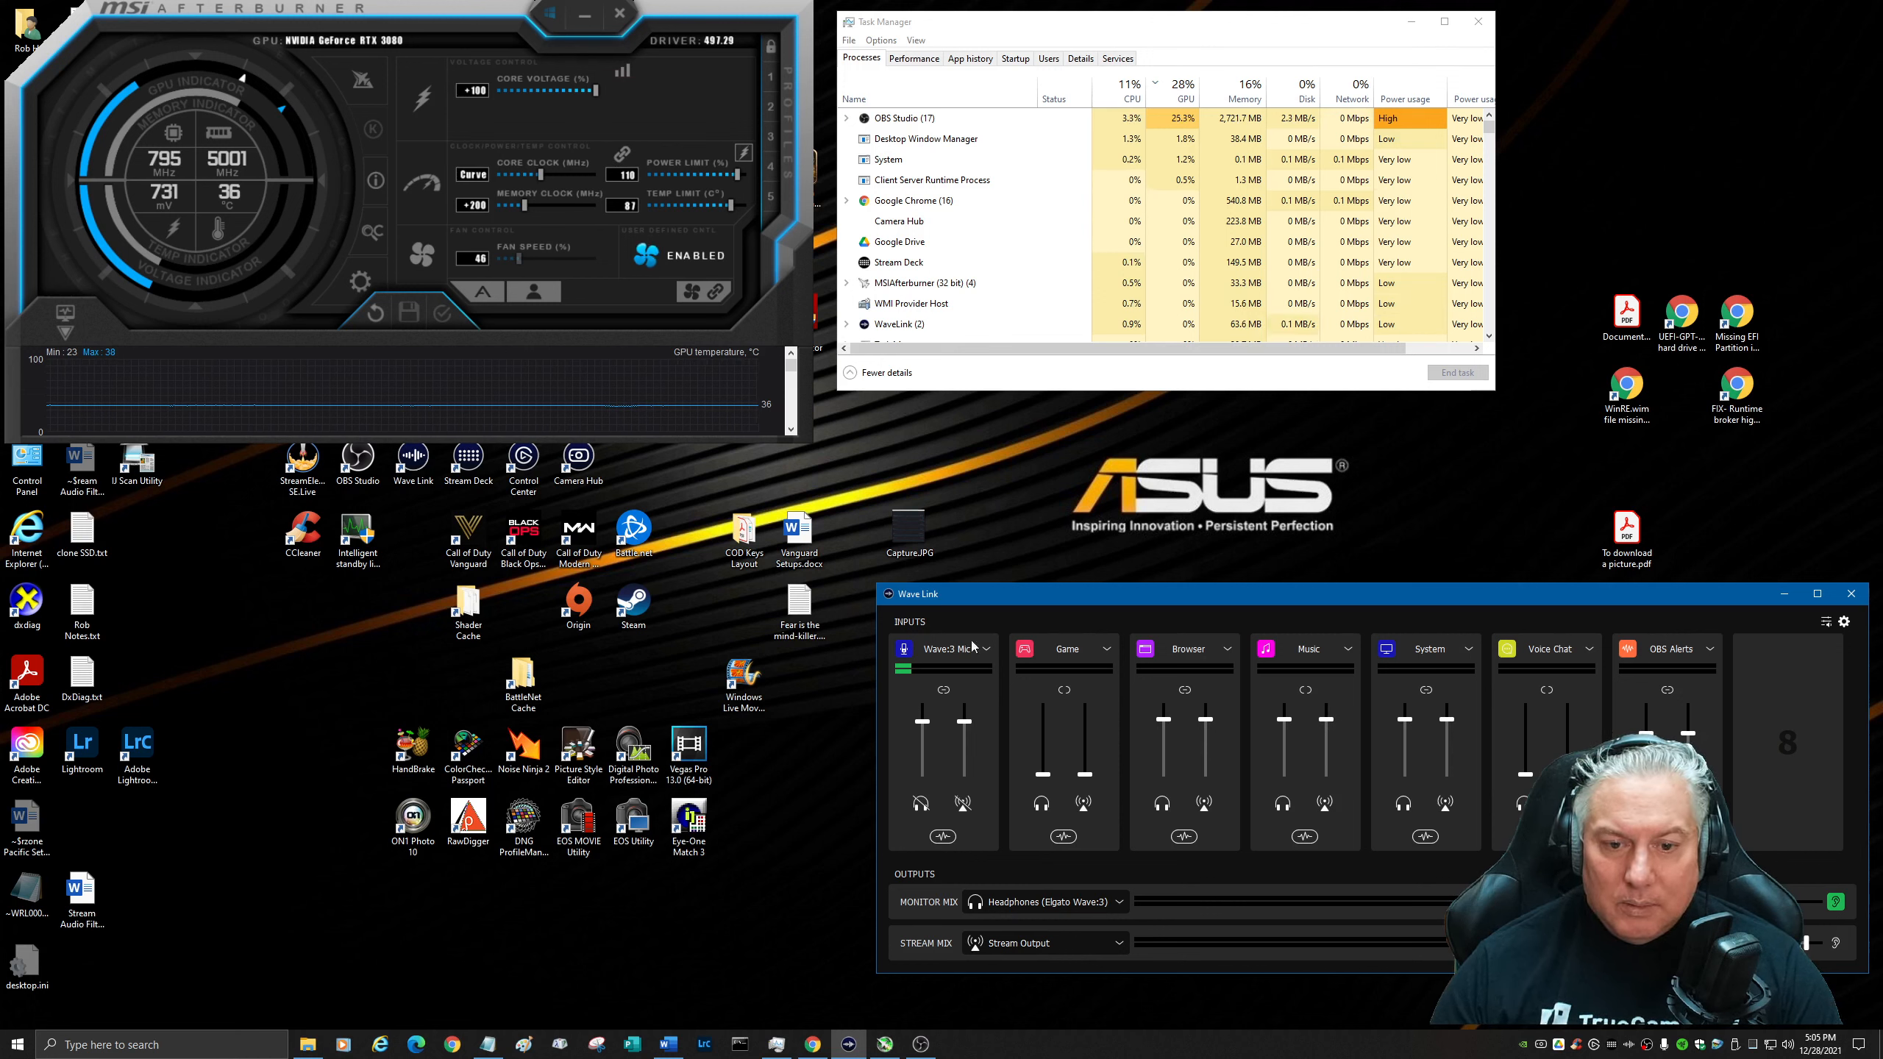
Open the Wave:3 Mic's ReaComp effect settings, review the compressor parameters, and close the plug-in window.
{"action": "left_click", "coordinate": [953, 837]}
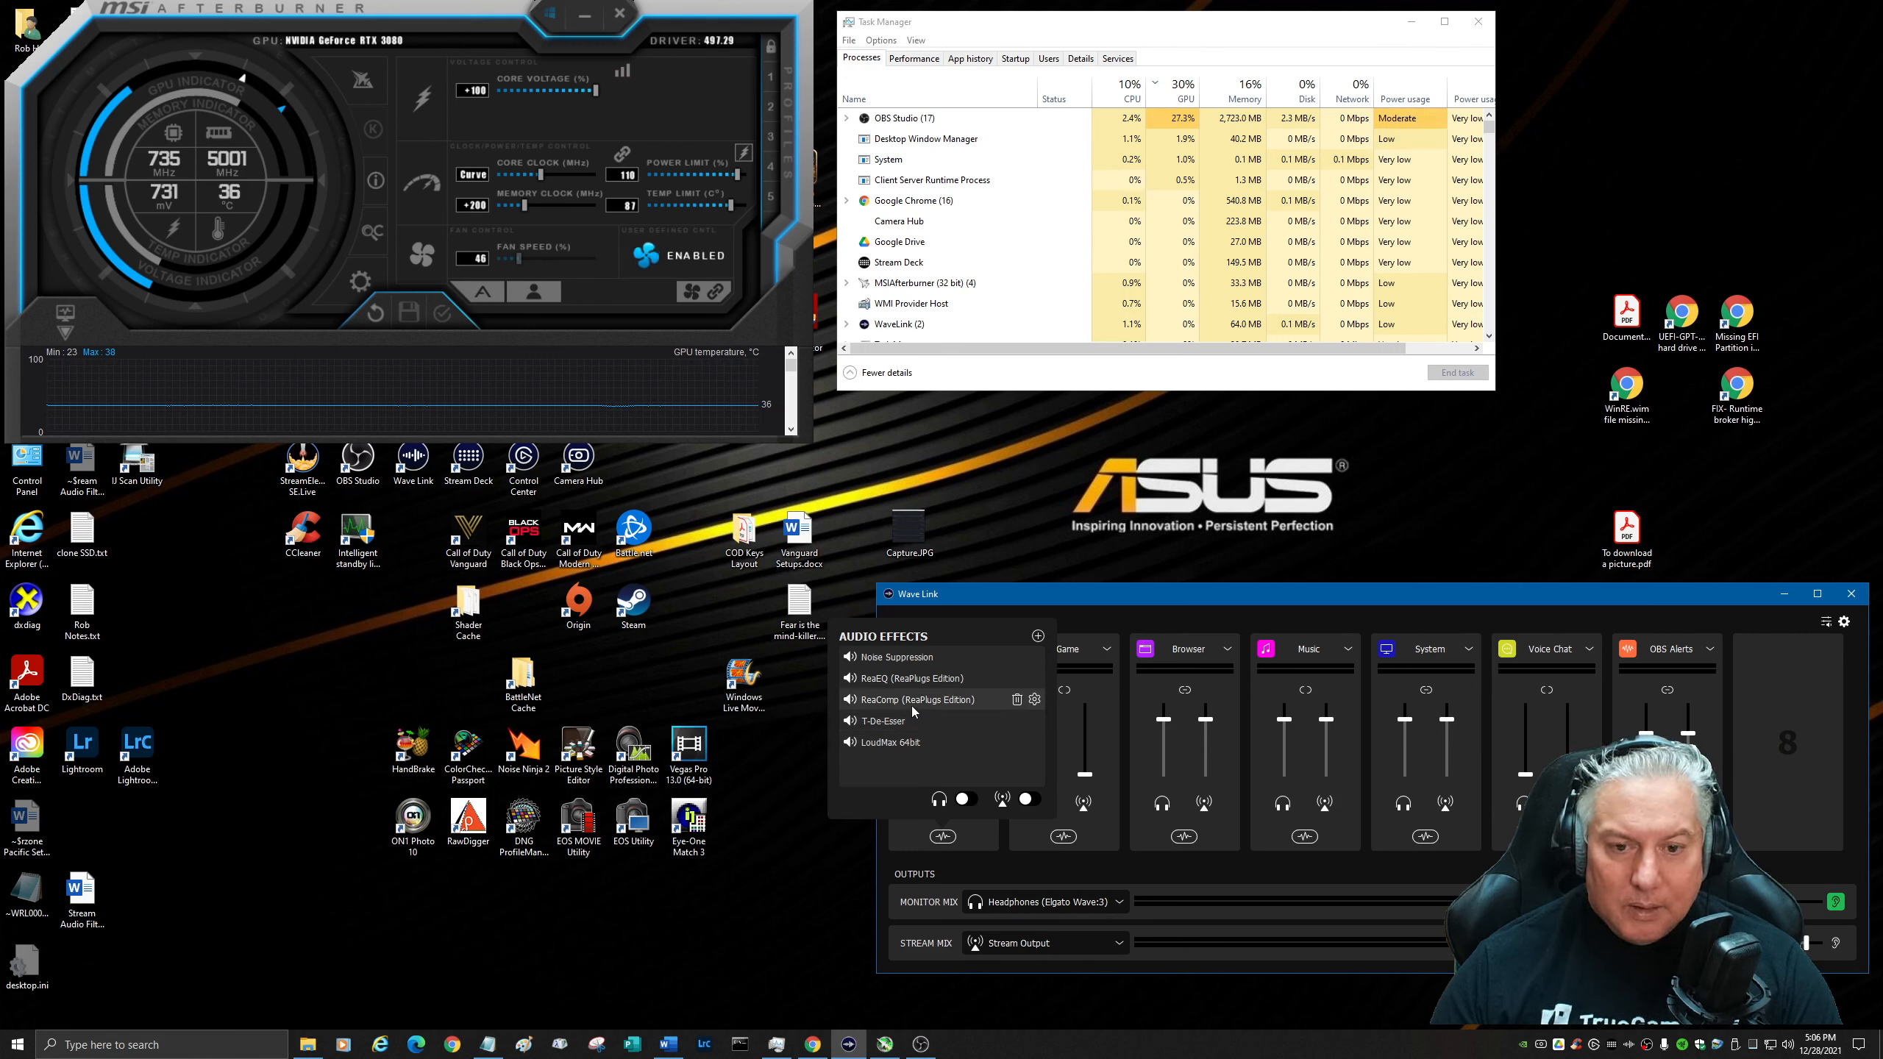
{"action": "left_click", "coordinate": [1035, 701]}
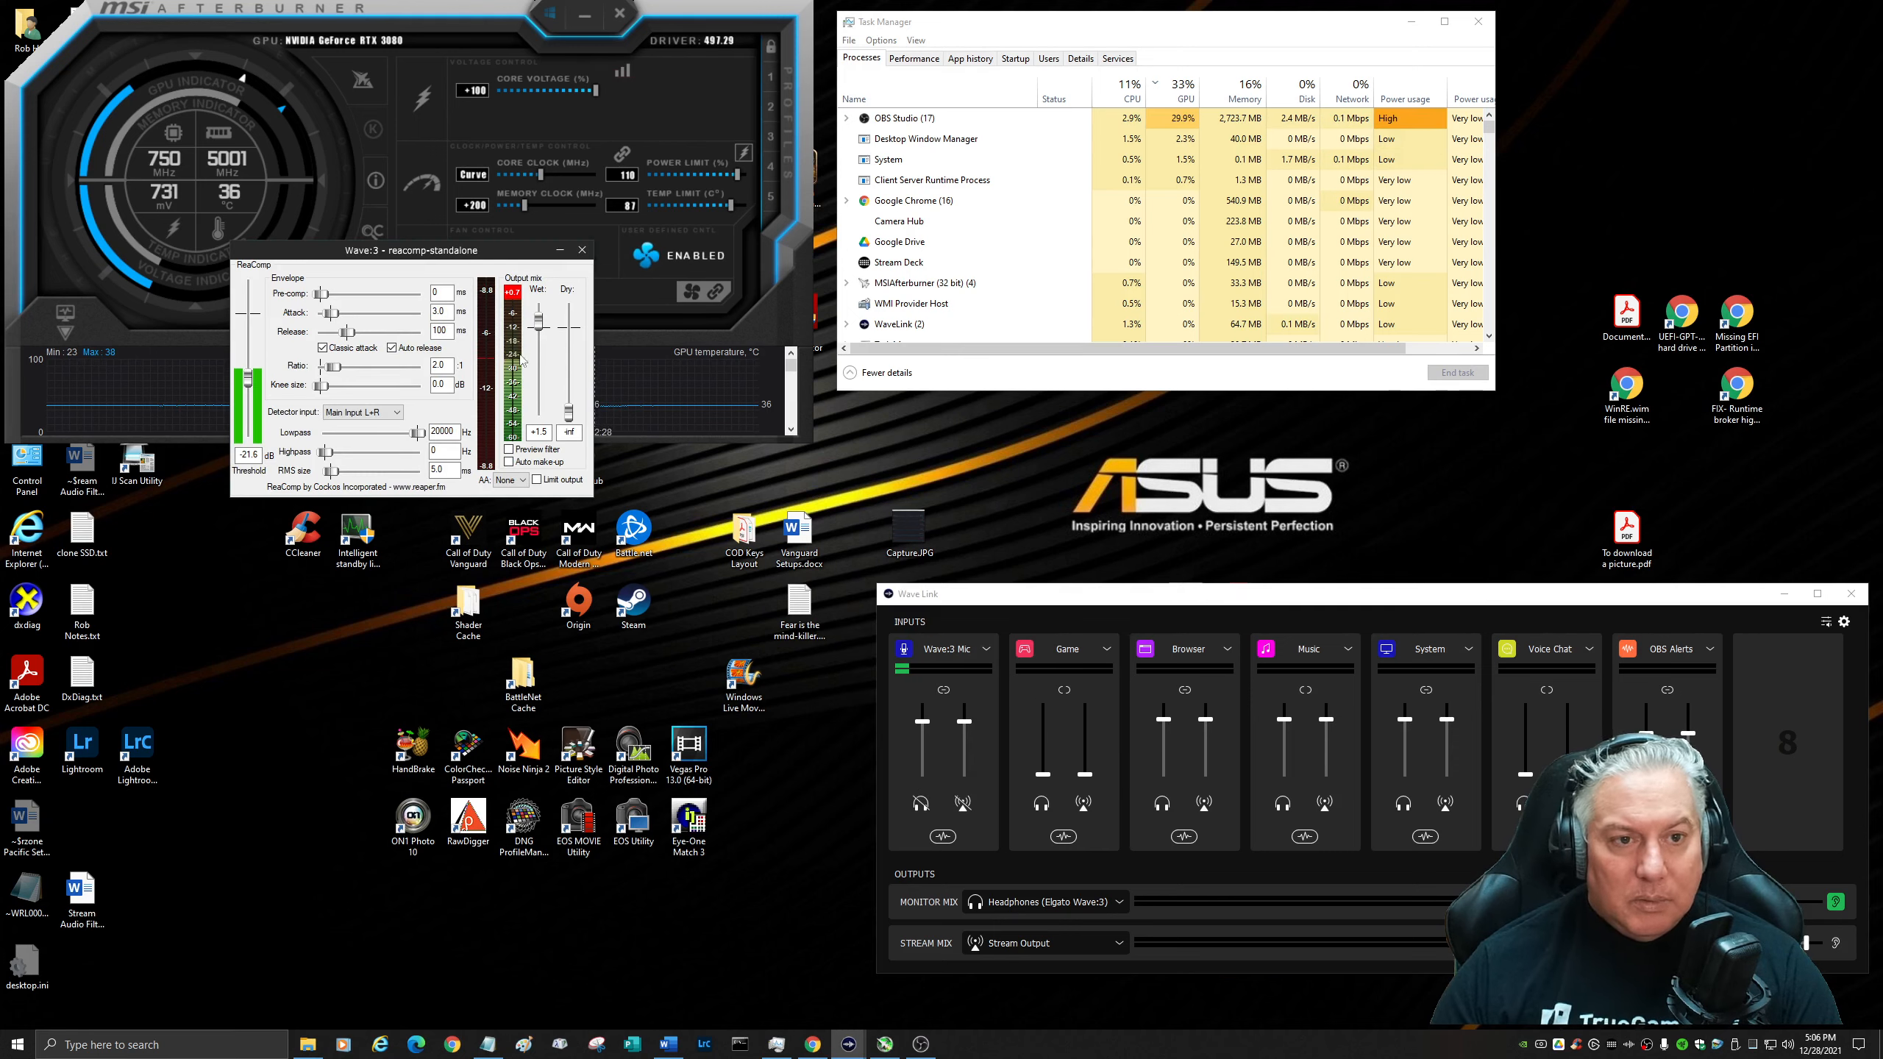
{"action": "left_click_drag", "start_coordinate": [427, 256], "coordinate": [1119, 304]}
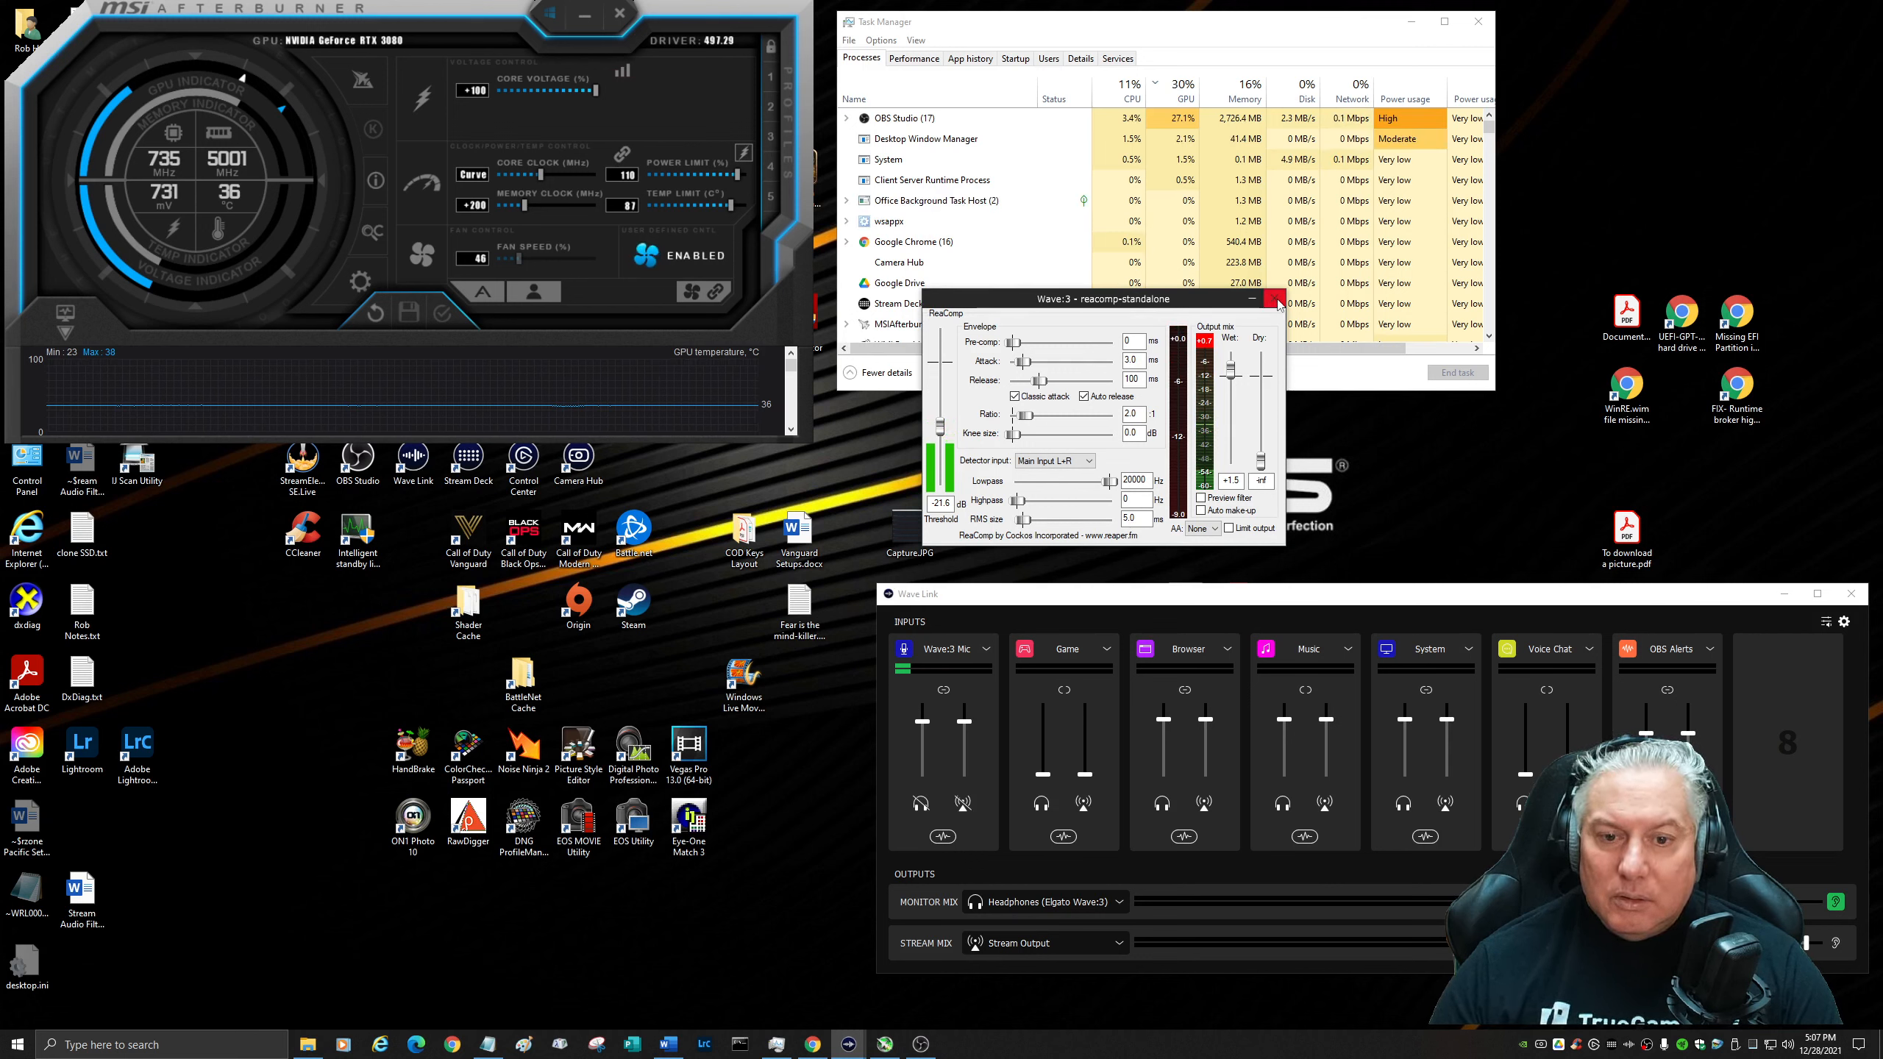
{"action": "left_click", "coordinate": [1275, 299]}
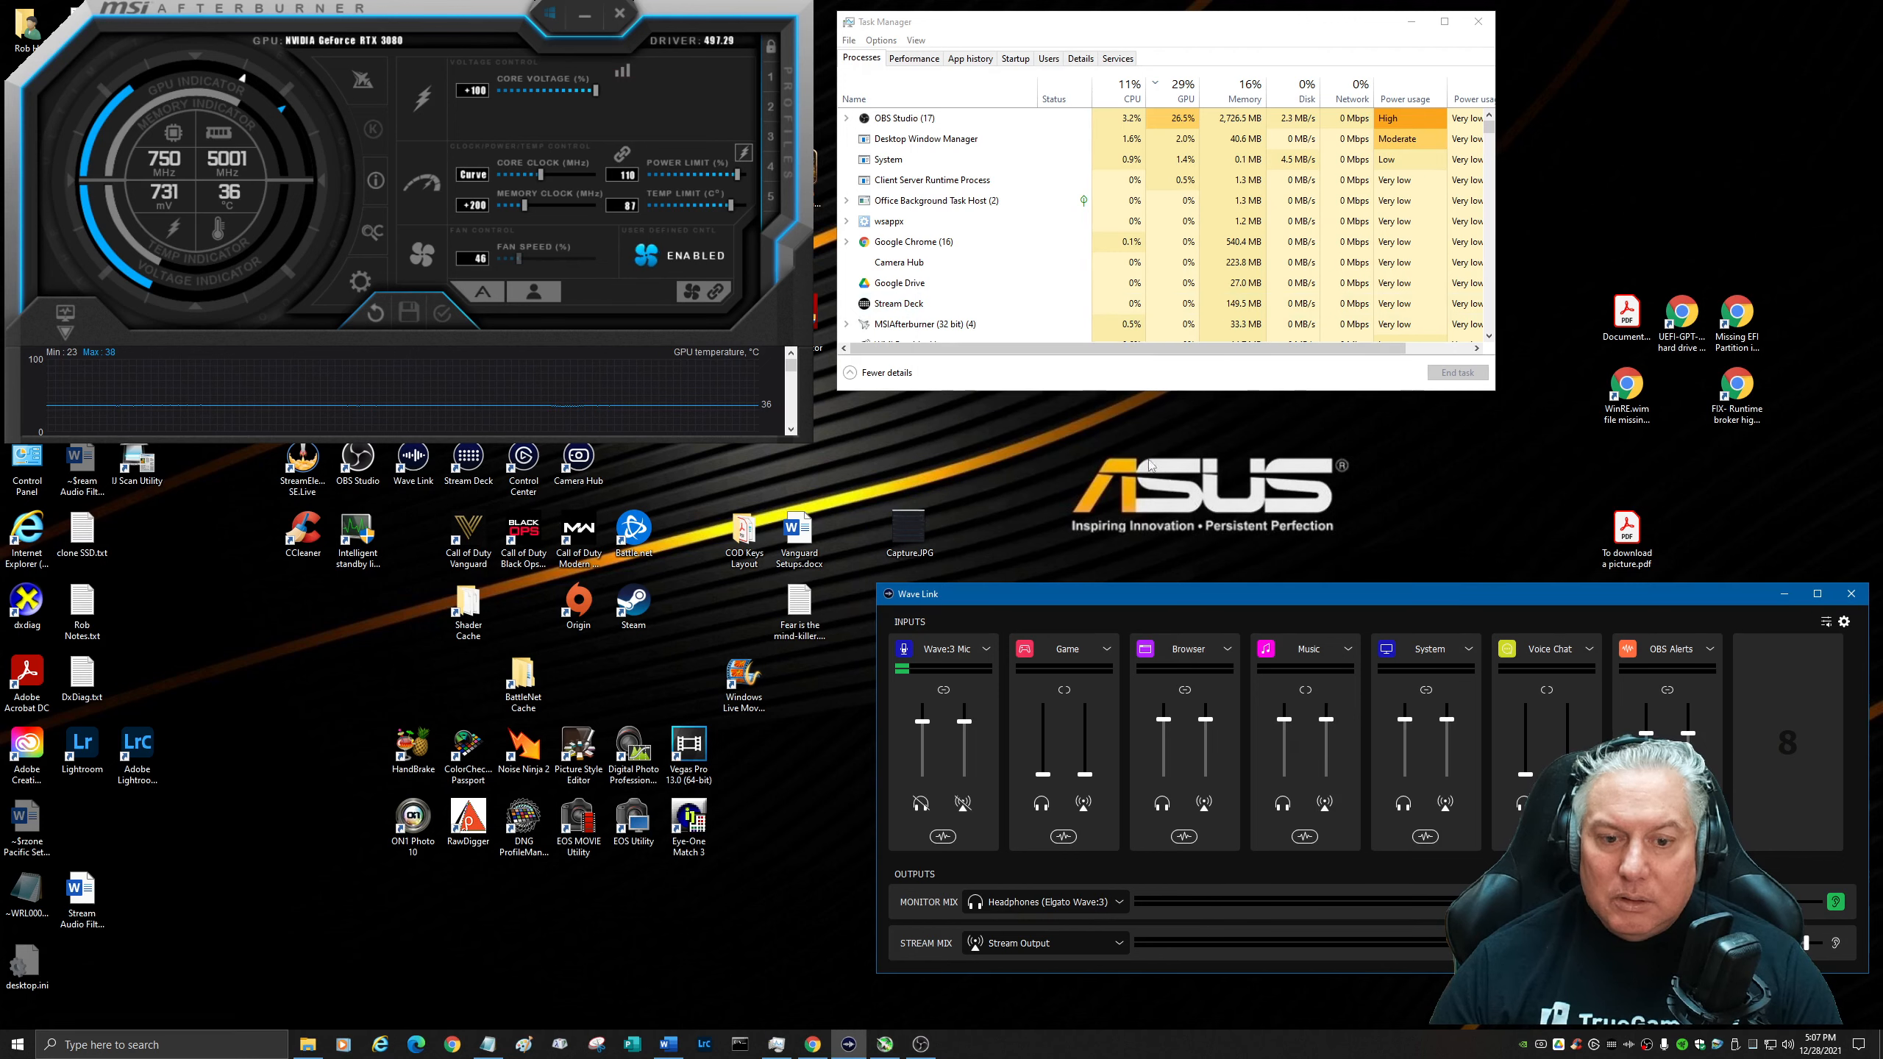
Open the Wave:3 Mic's T-De-Esser effect settings, review them, and close the plug-in window.
{"action": "left_click", "coordinate": [943, 836]}
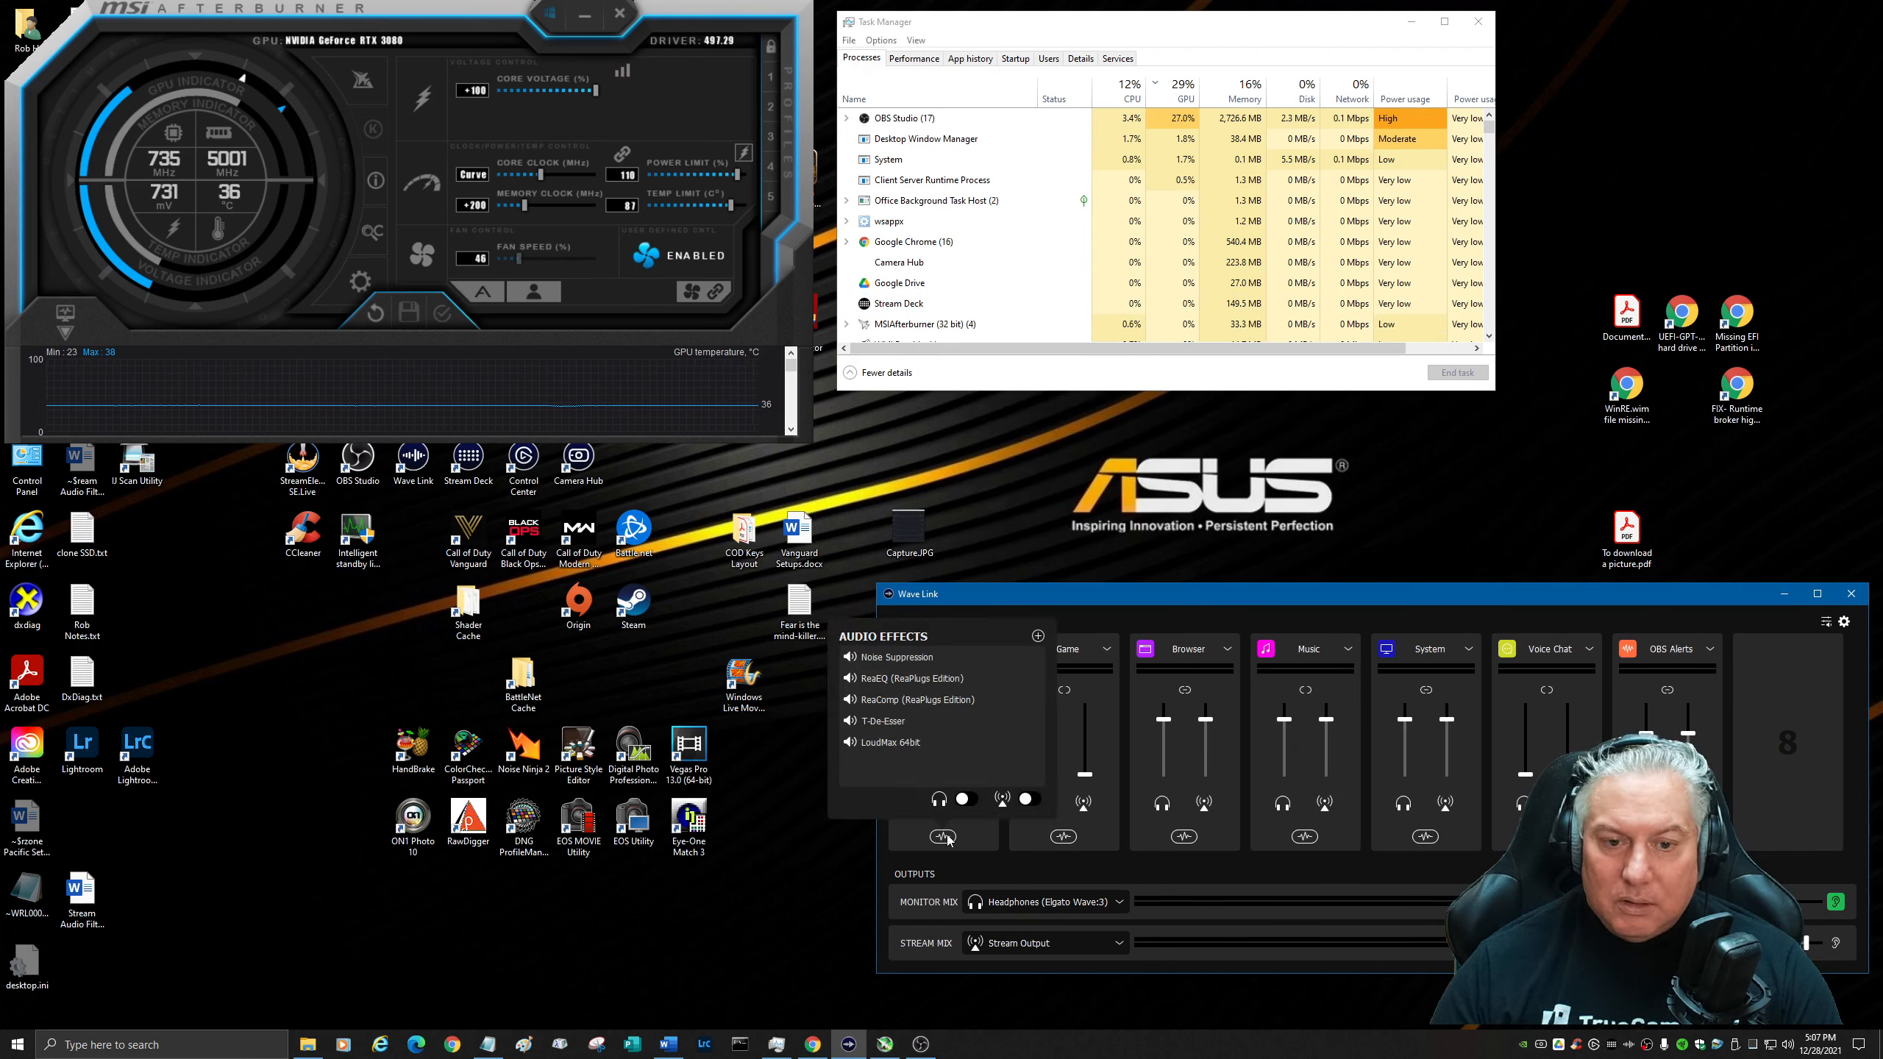
{"action": "left_click", "coordinate": [1034, 721]}
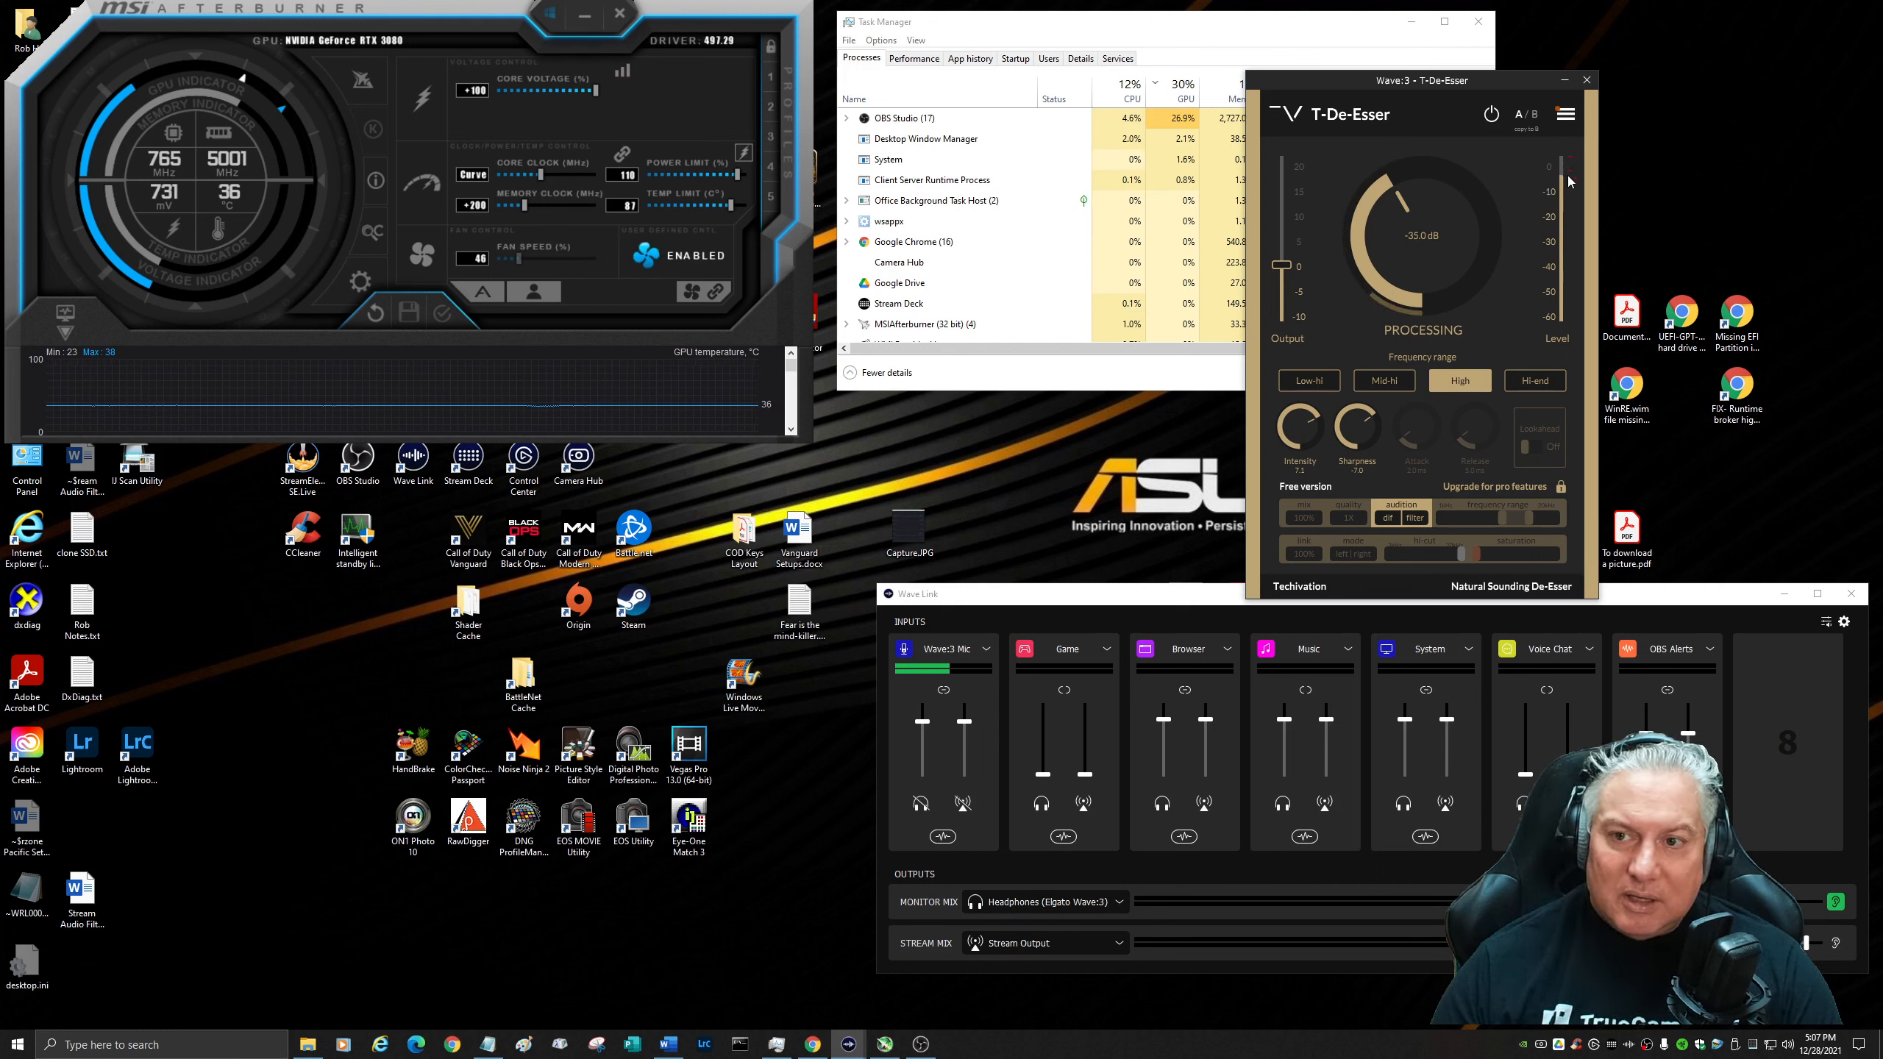
{"action": "left_click", "coordinate": [1588, 80]}
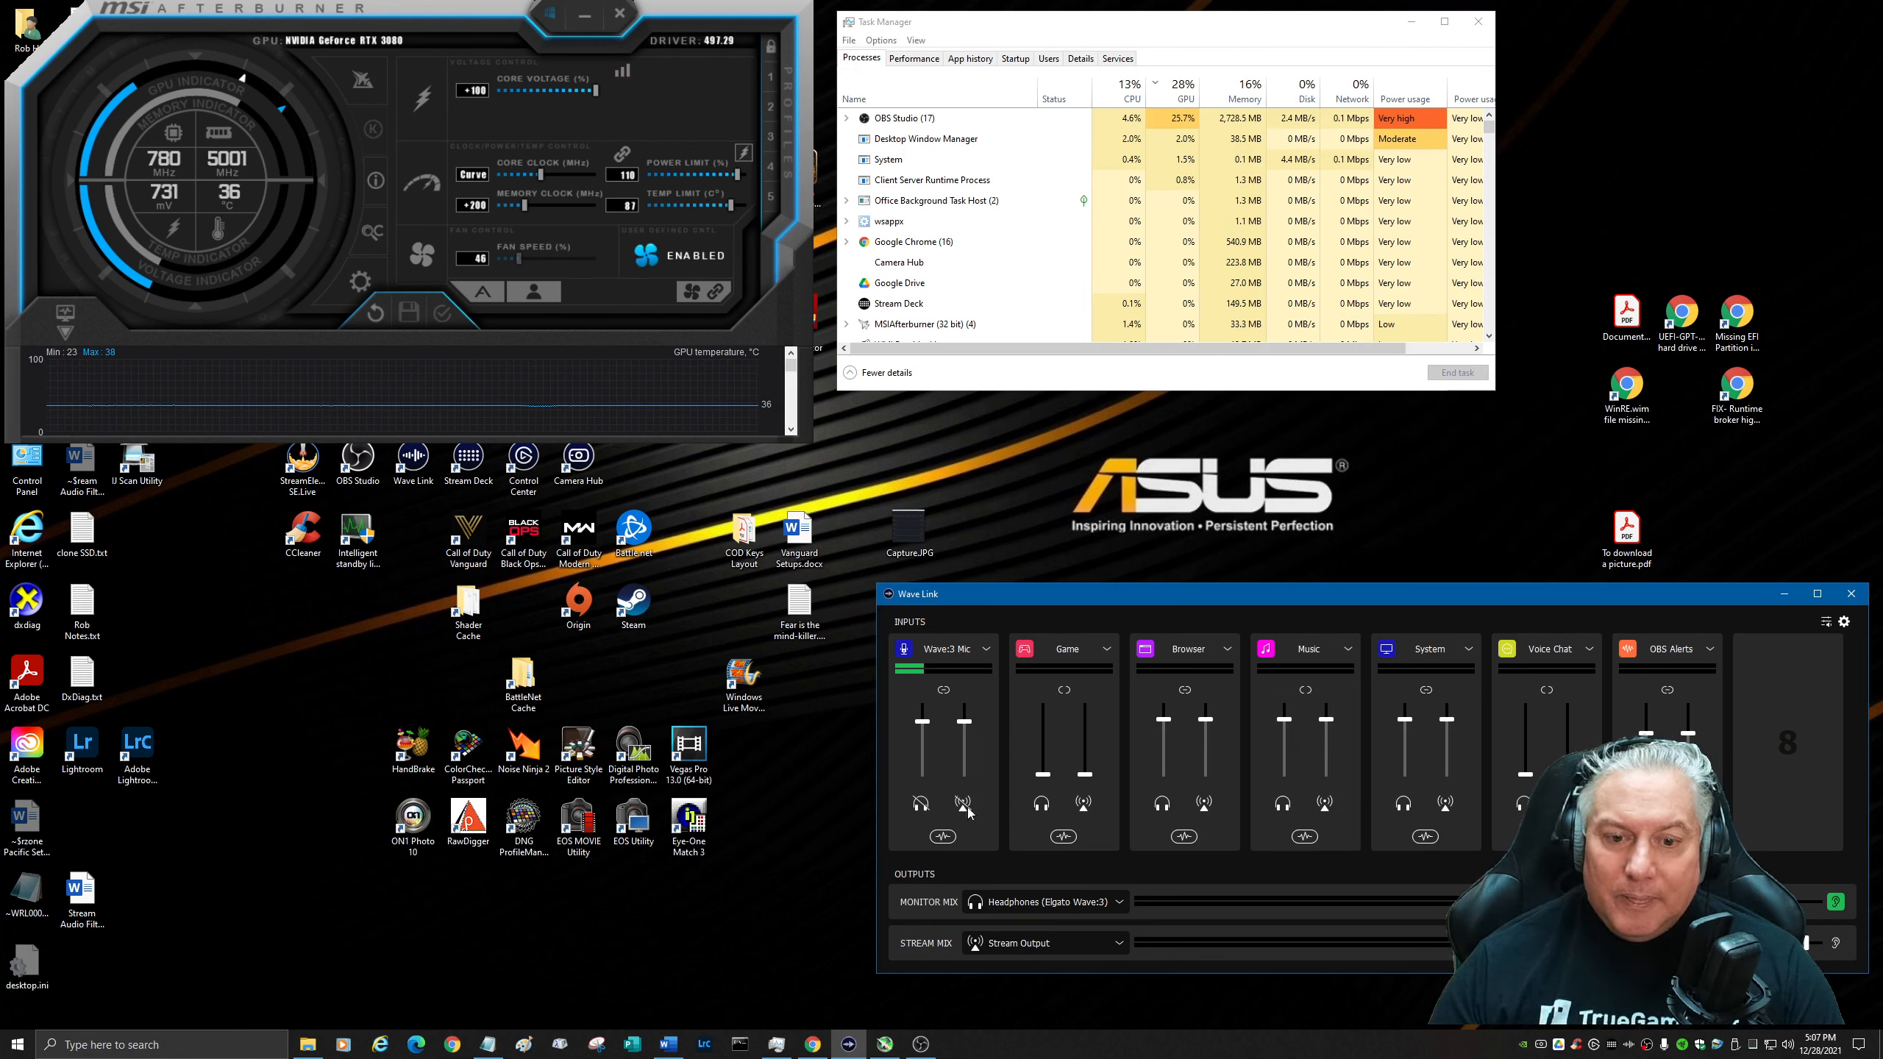
Review the Wave:3 Mic's LoudMax 64bit effect settings, close them, and show the channel's full audio effects list again.
{"action": "left_click", "coordinate": [943, 836]}
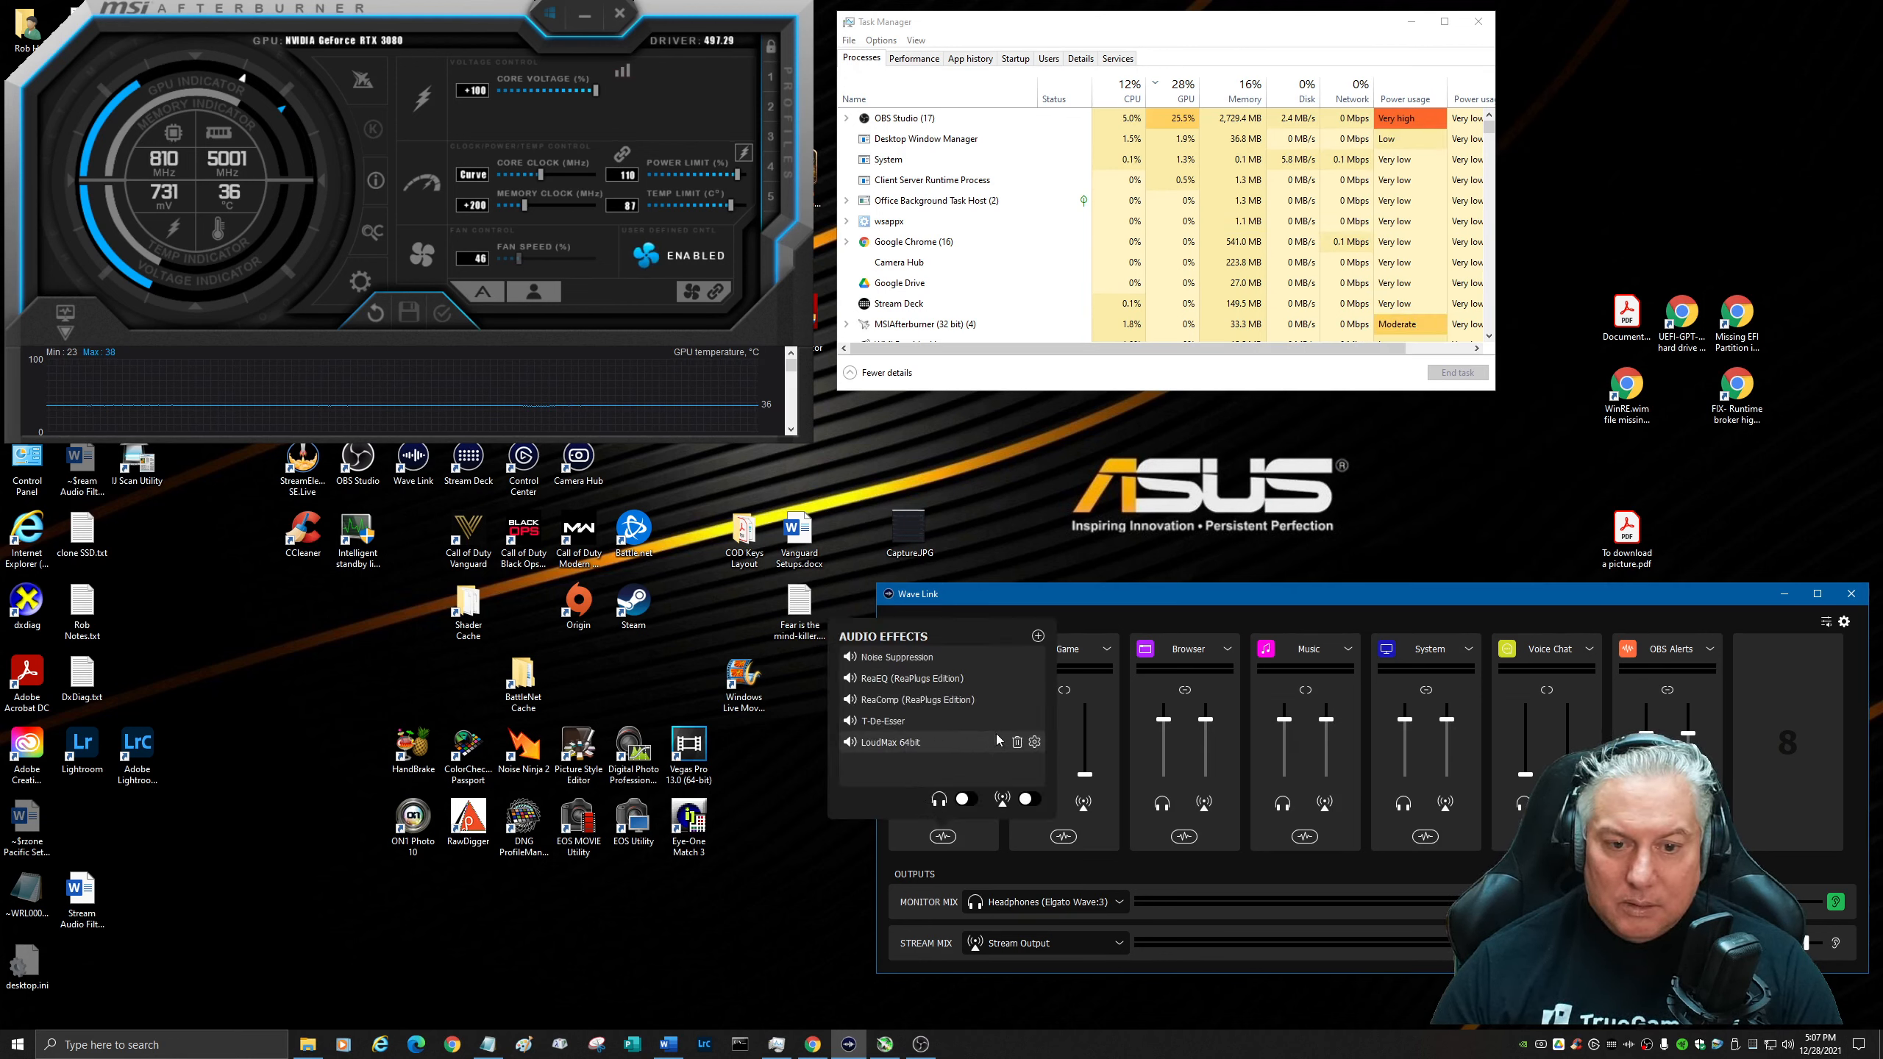
{"action": "left_click", "coordinate": [1036, 745]}
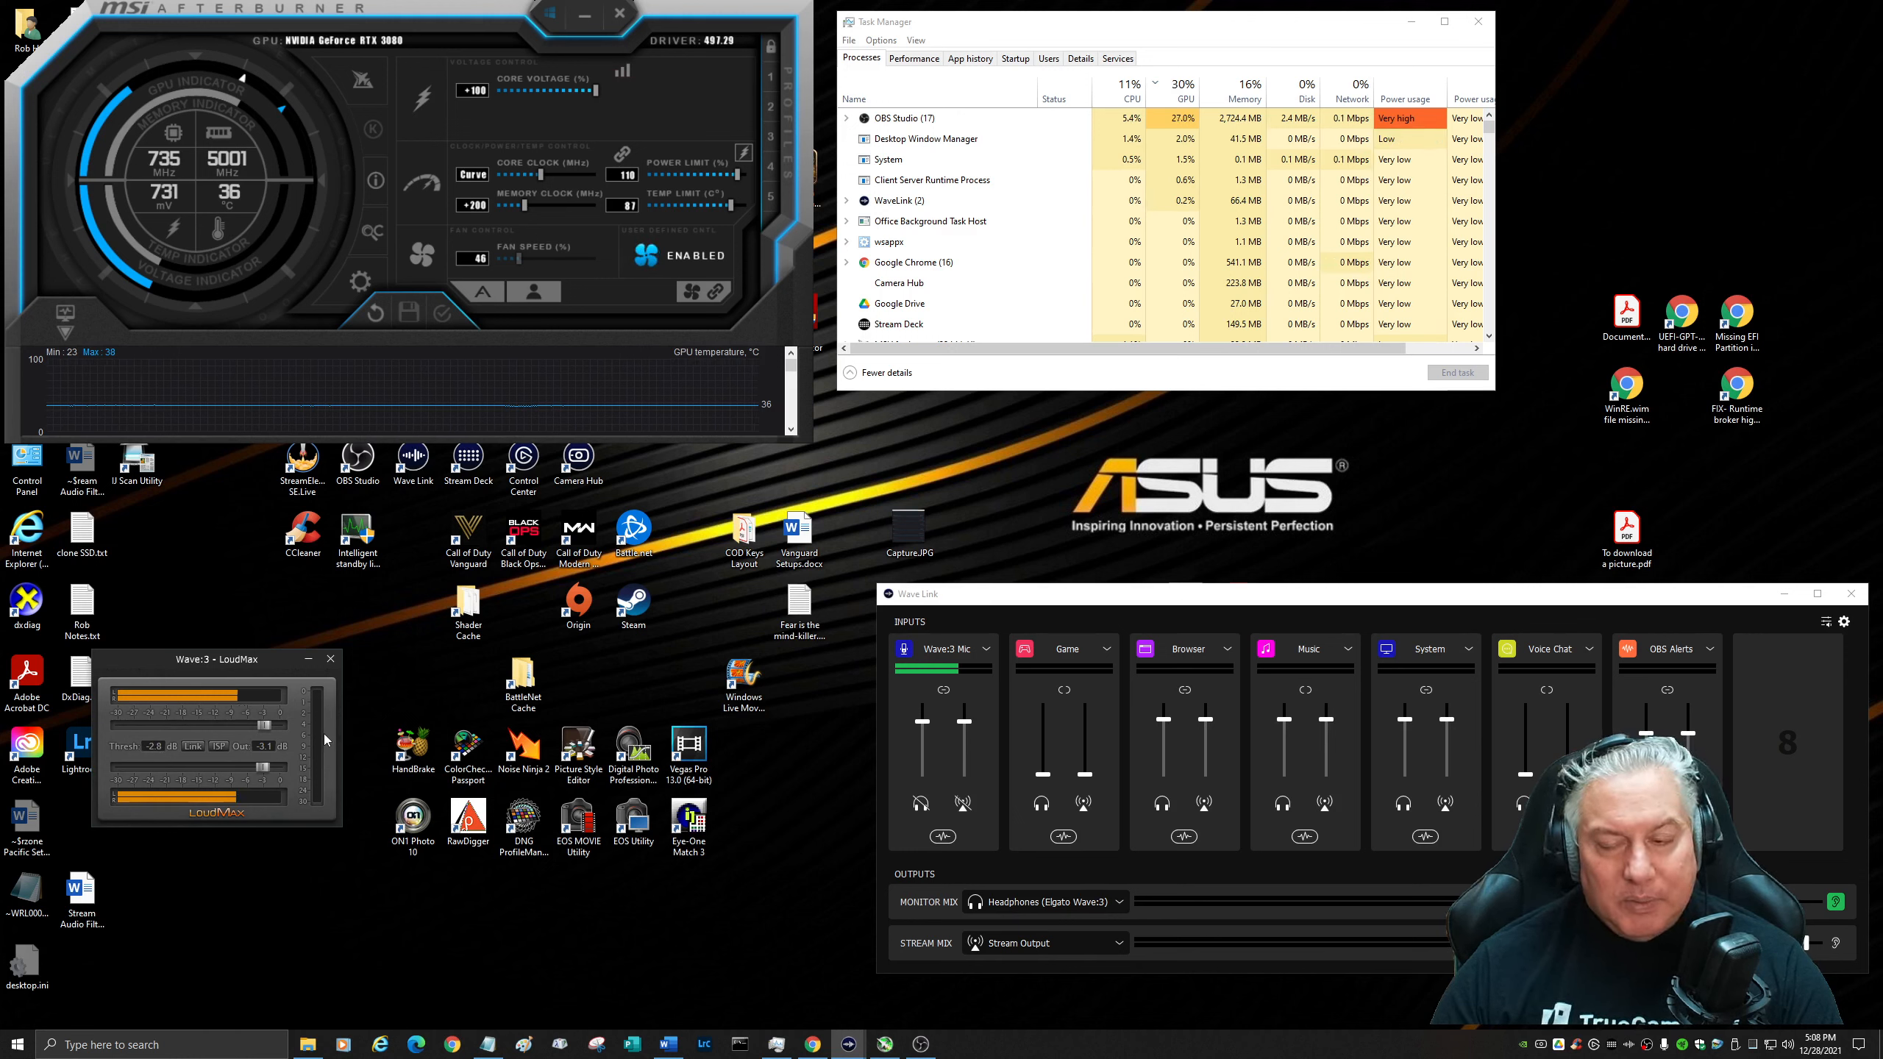
{"action": "left_click", "coordinate": [330, 661]}
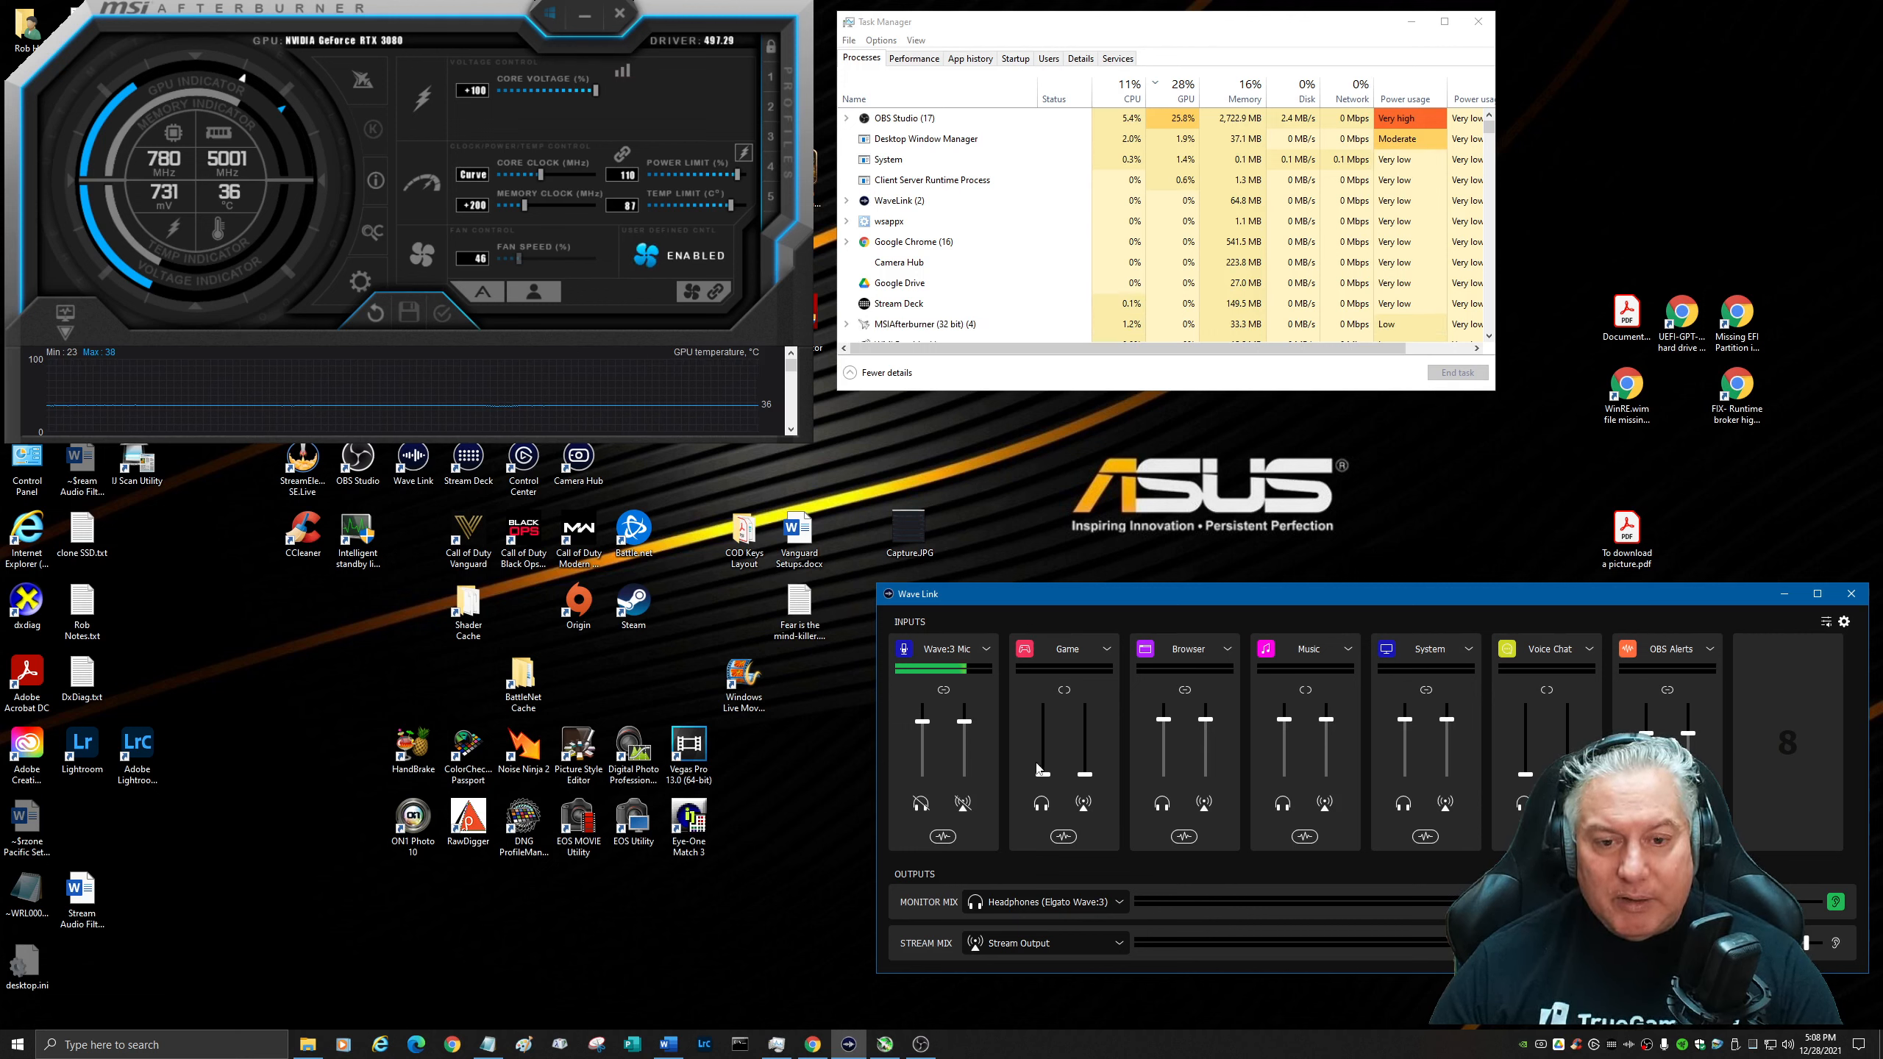
{"action": "left_click", "coordinate": [943, 837]}
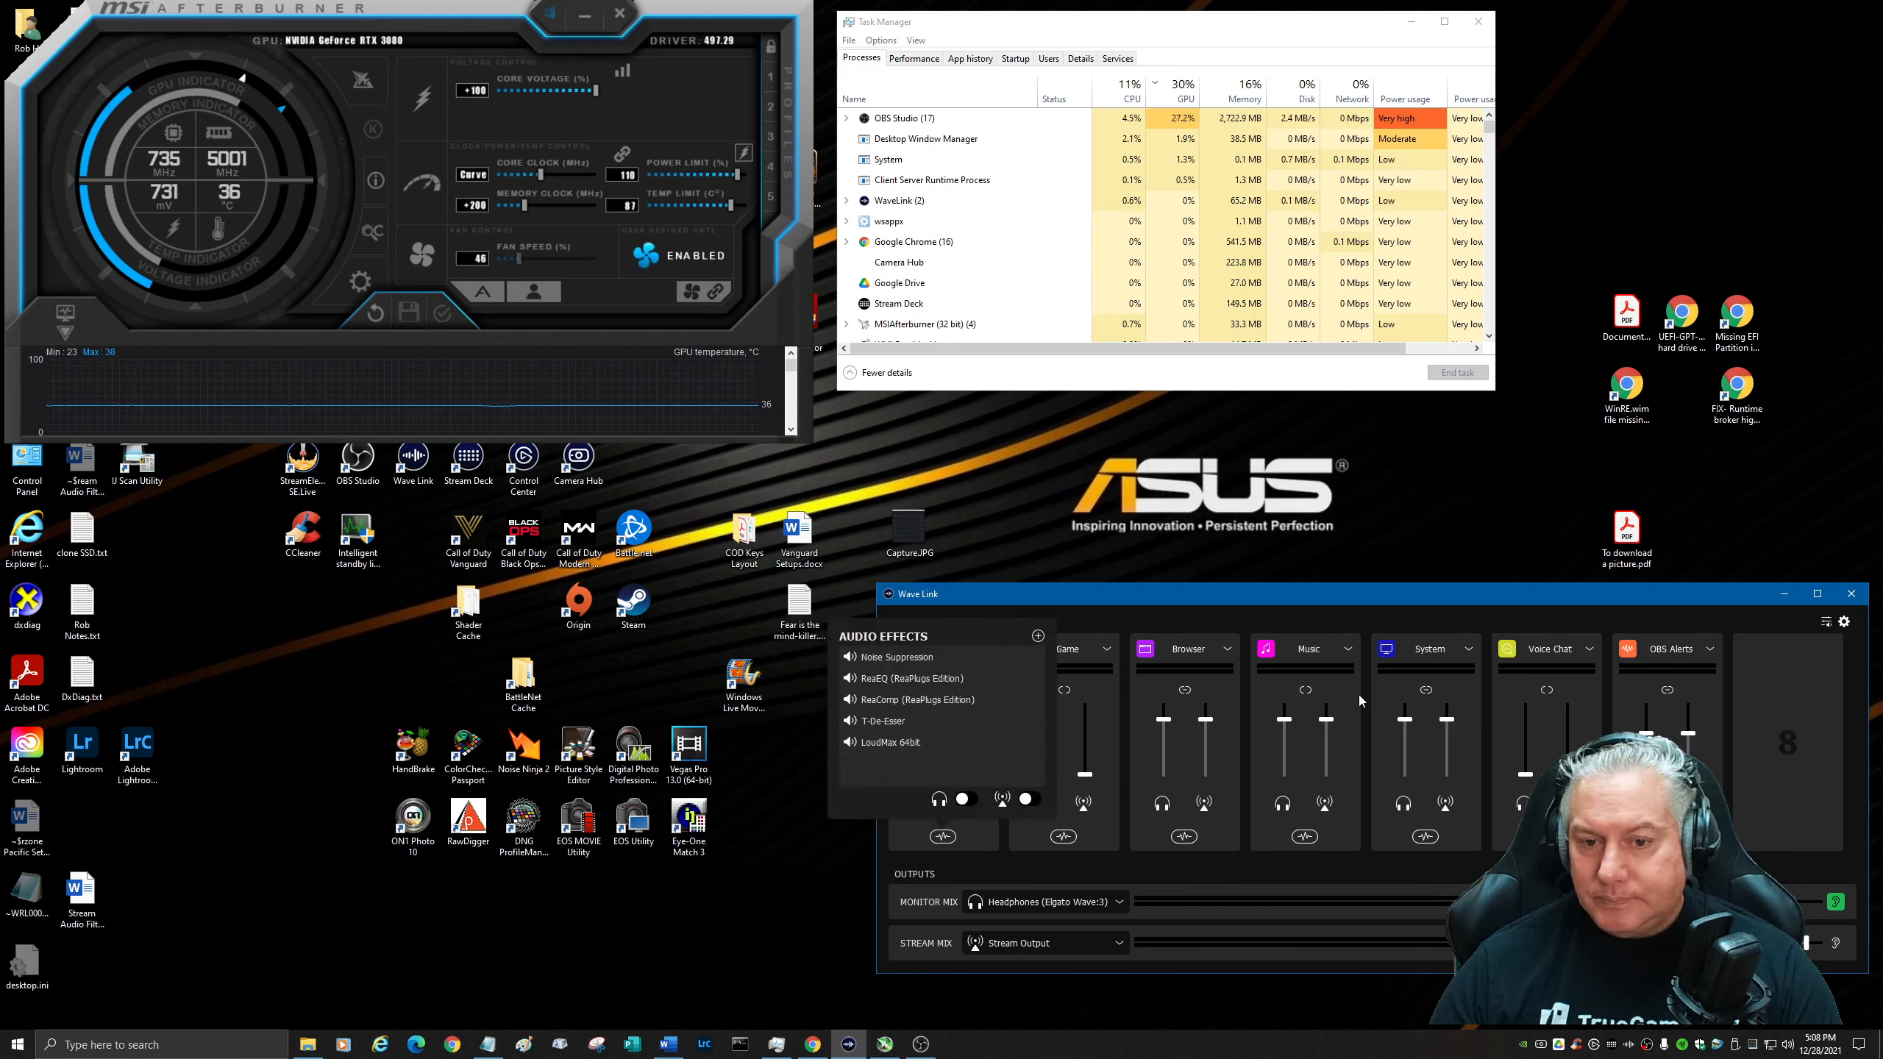
{"action": "left_click", "coordinate": [1713, 598]}
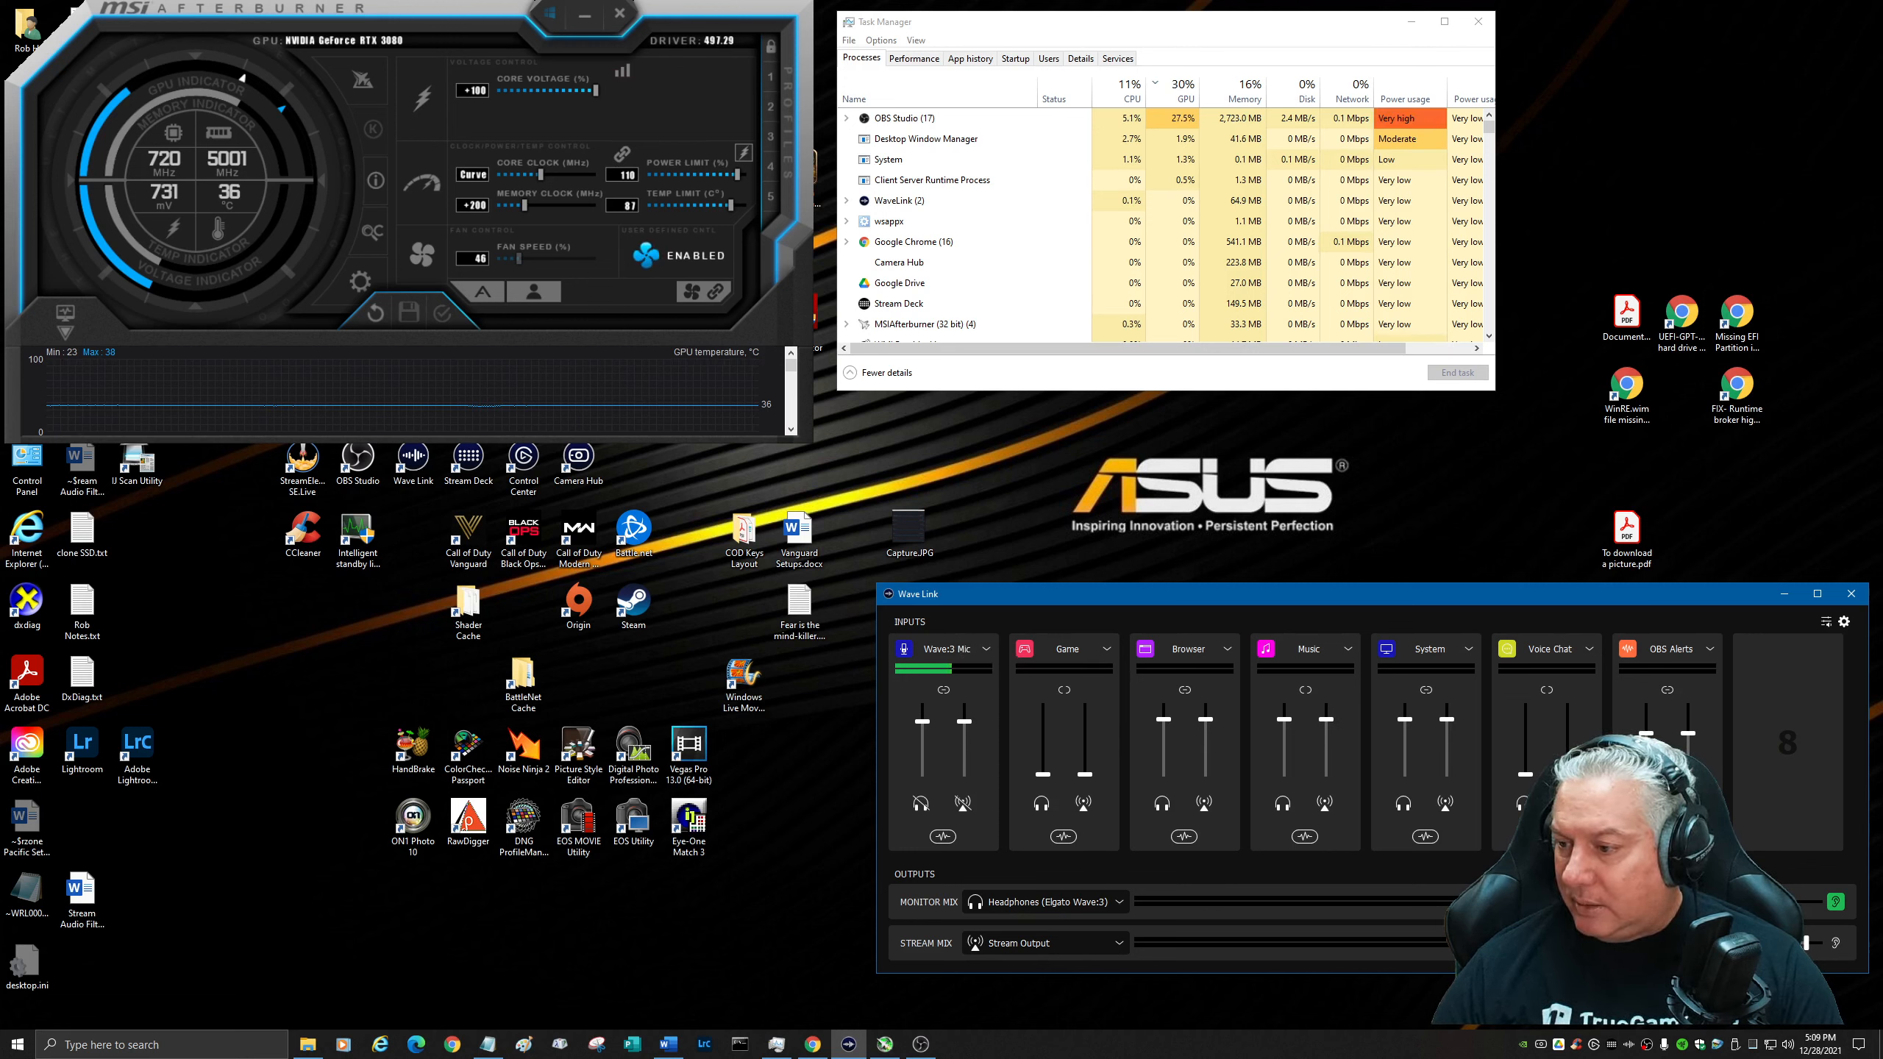
Switch to OBS, check the Mic-Wave FX source's device in its properties, and inspect its audio filters list, closing both dialogs.
{"action": "key", "text": "alt+Tab"}
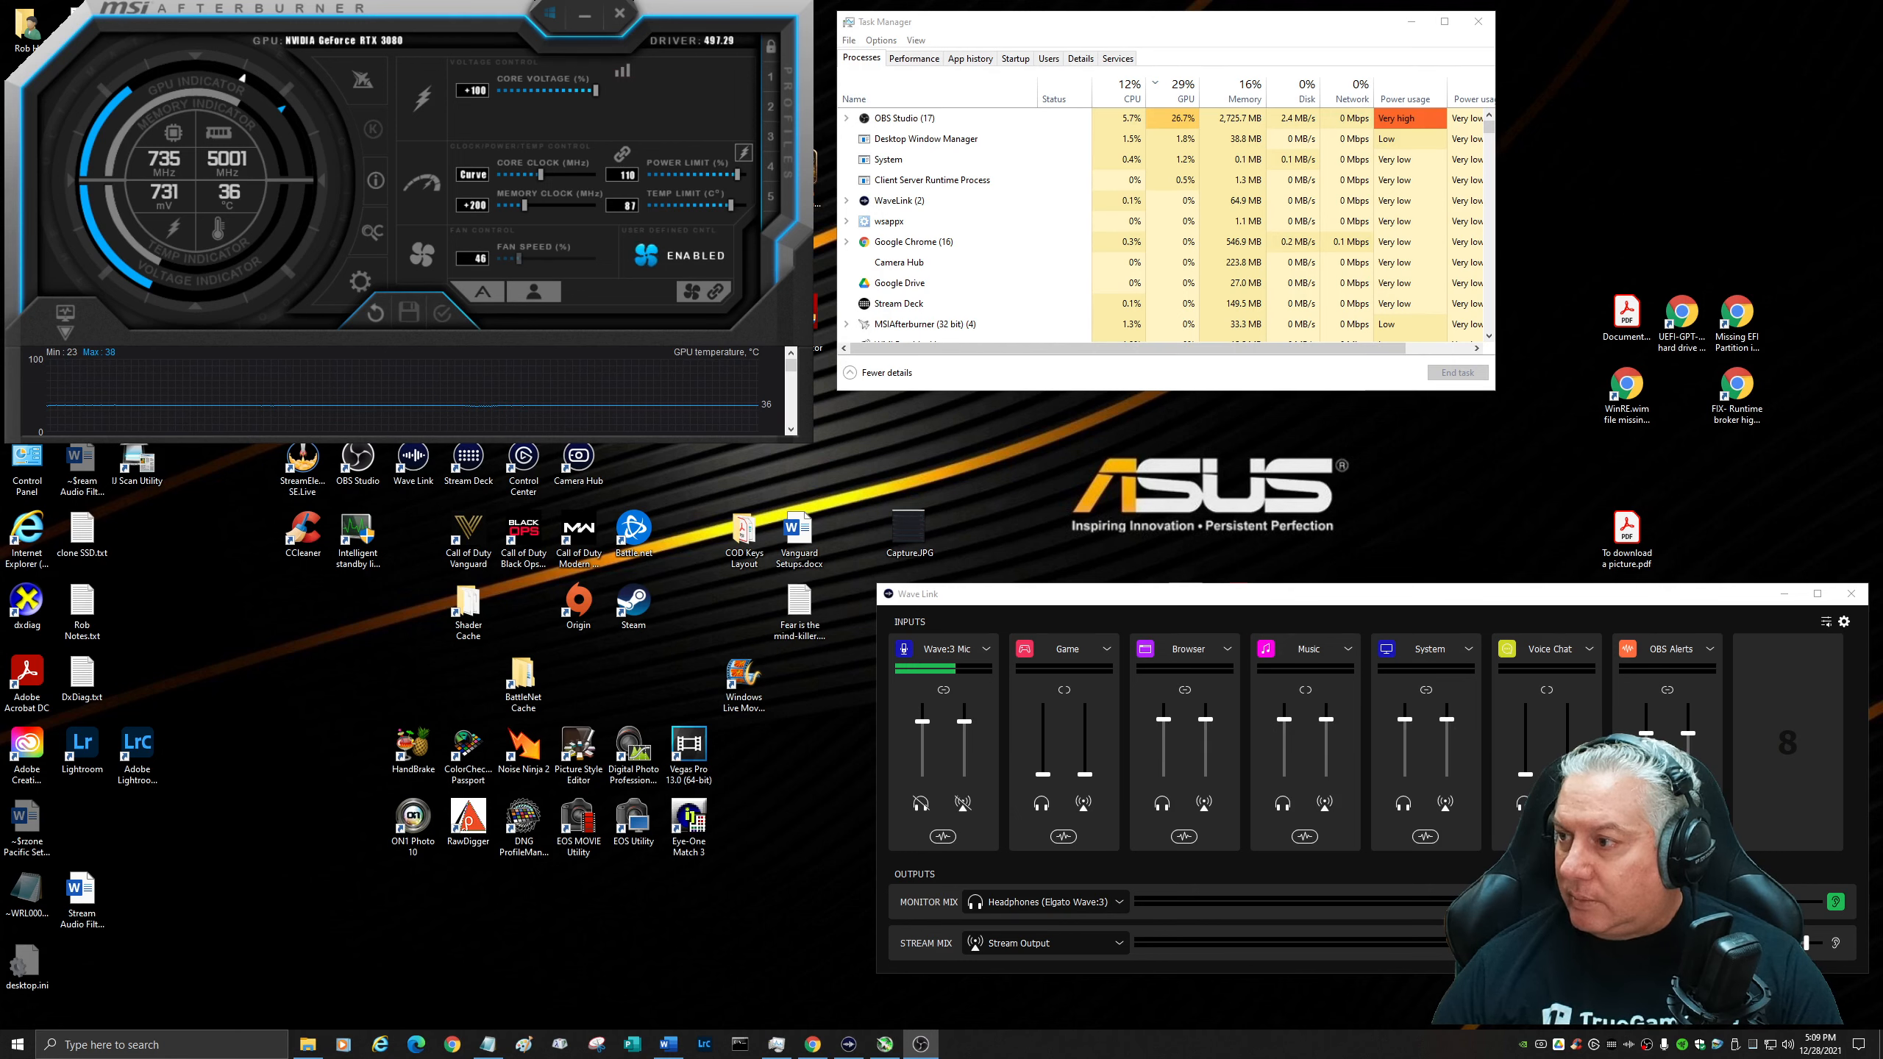
{"action": "left_click_drag", "start_coordinate": [1882, 371], "coordinate": [1125, 371]}
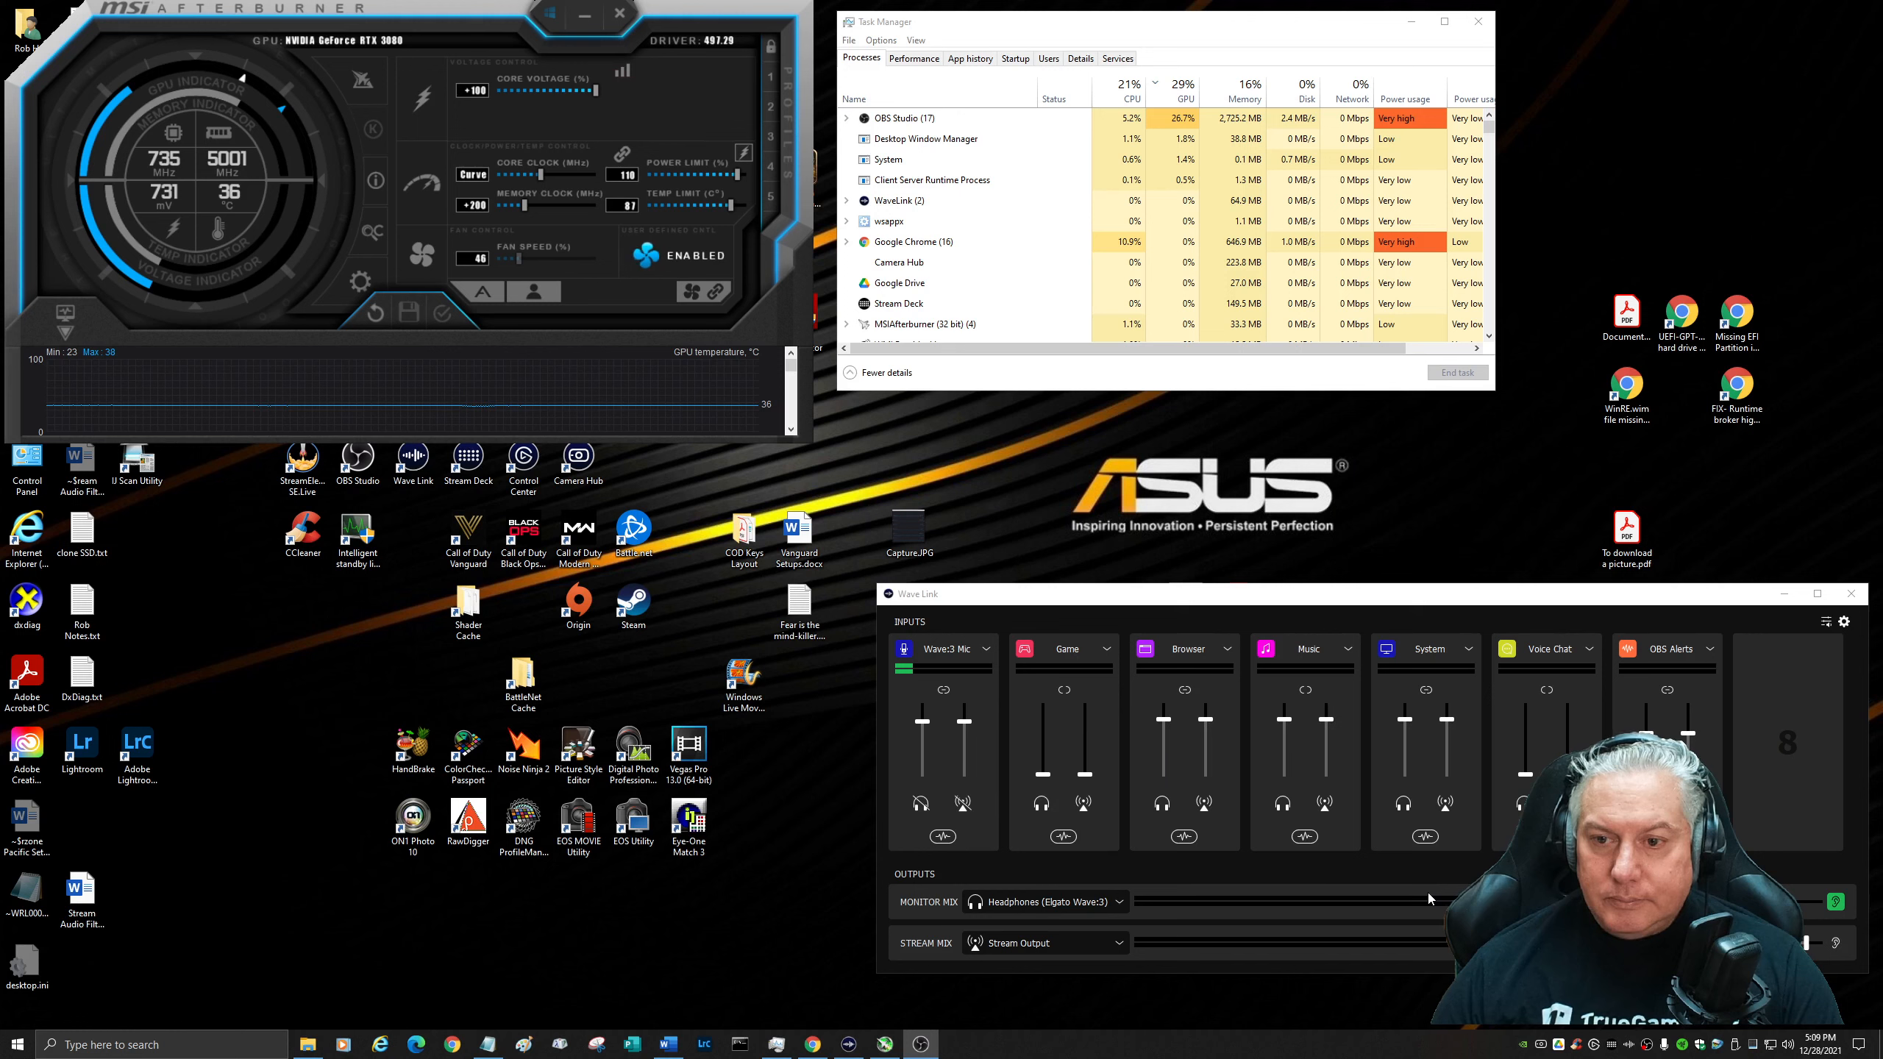
{"action": "left_click", "coordinate": [1431, 892]}
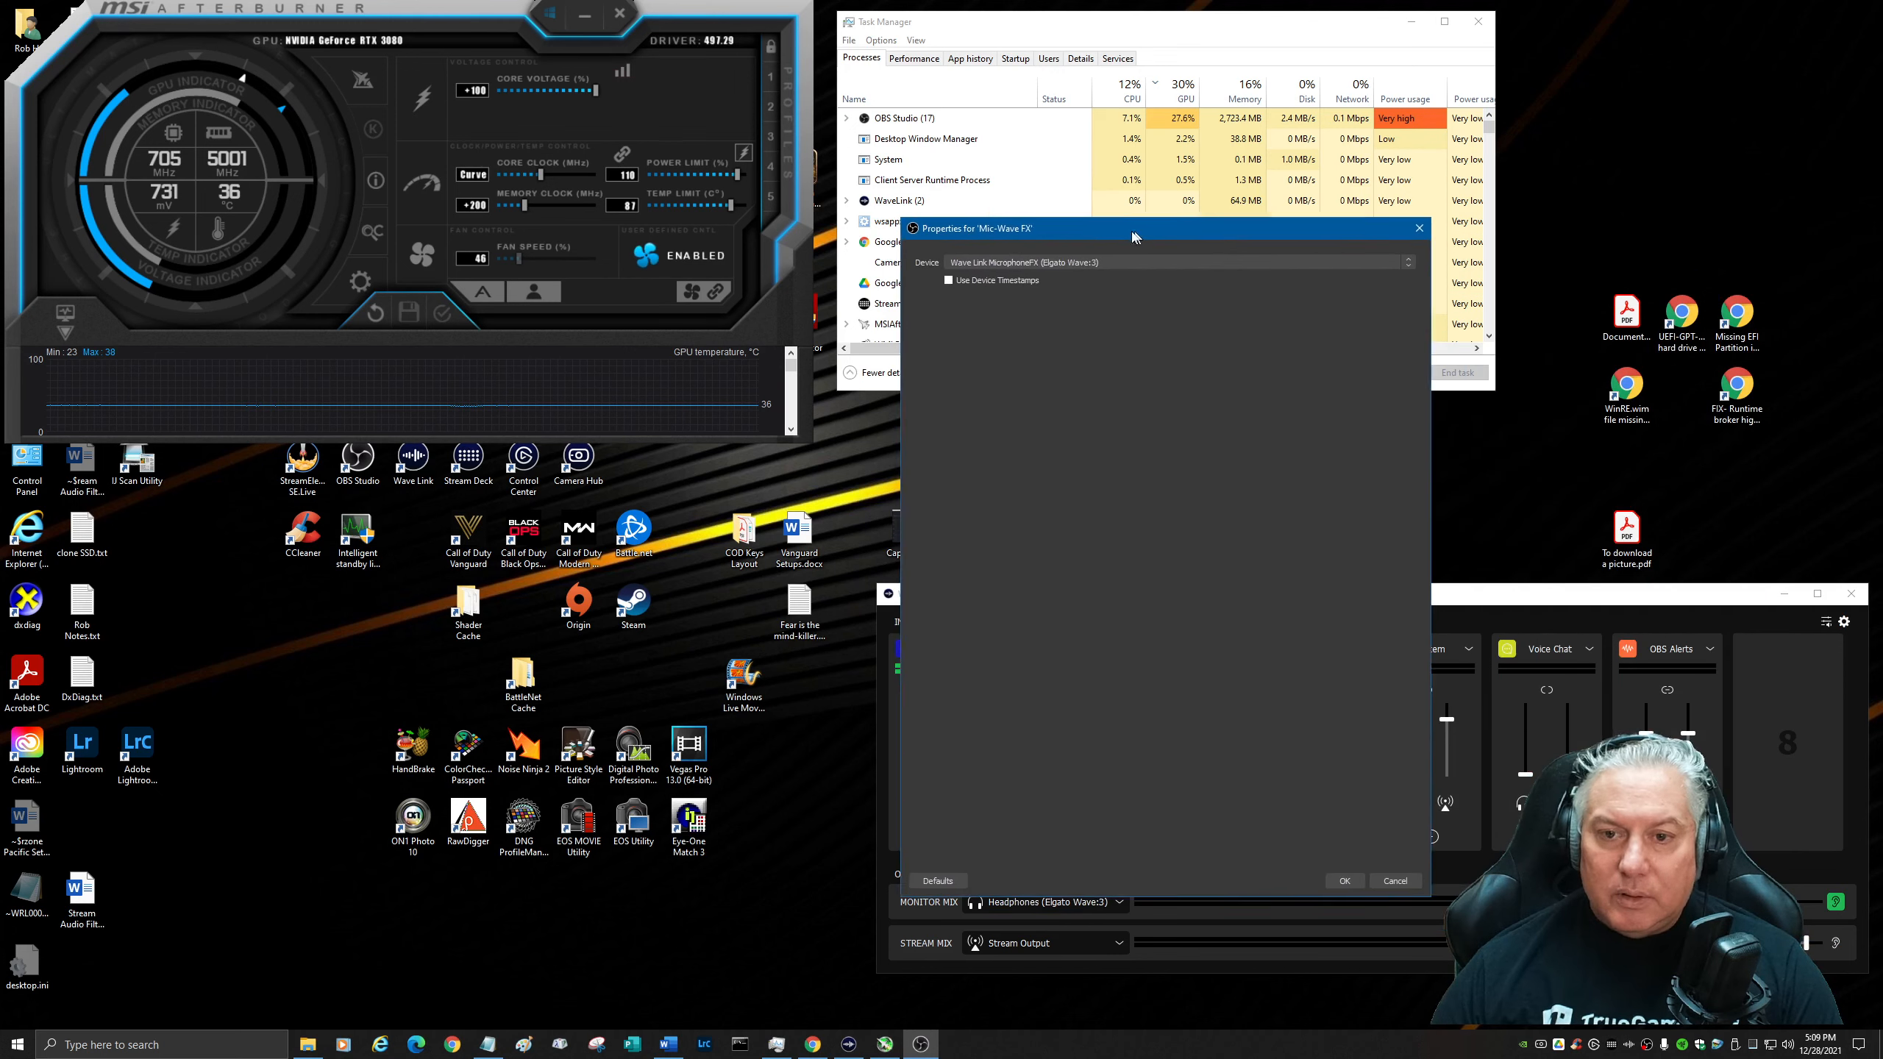
{"action": "left_click_drag", "start_coordinate": [1138, 234], "coordinate": [1058, 234]}
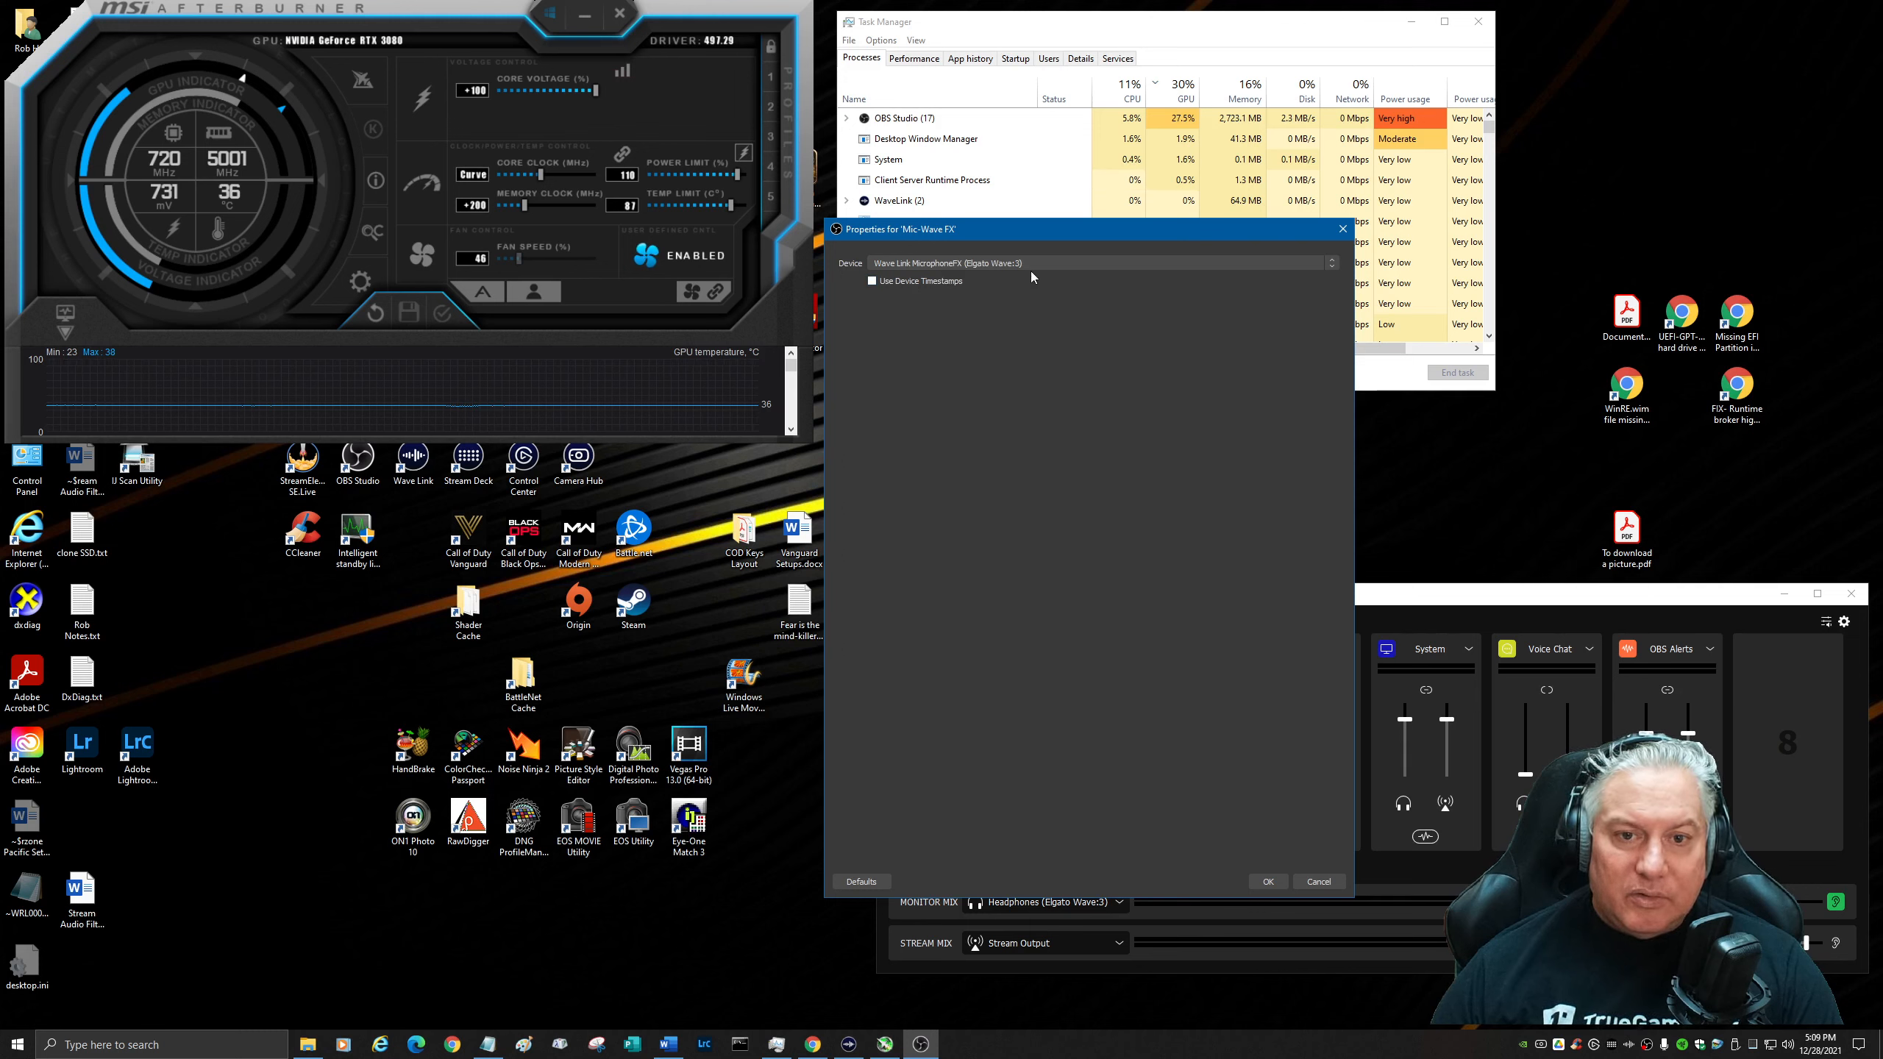
{"action": "left_click_drag", "start_coordinate": [1136, 227], "coordinate": [1474, 248]}
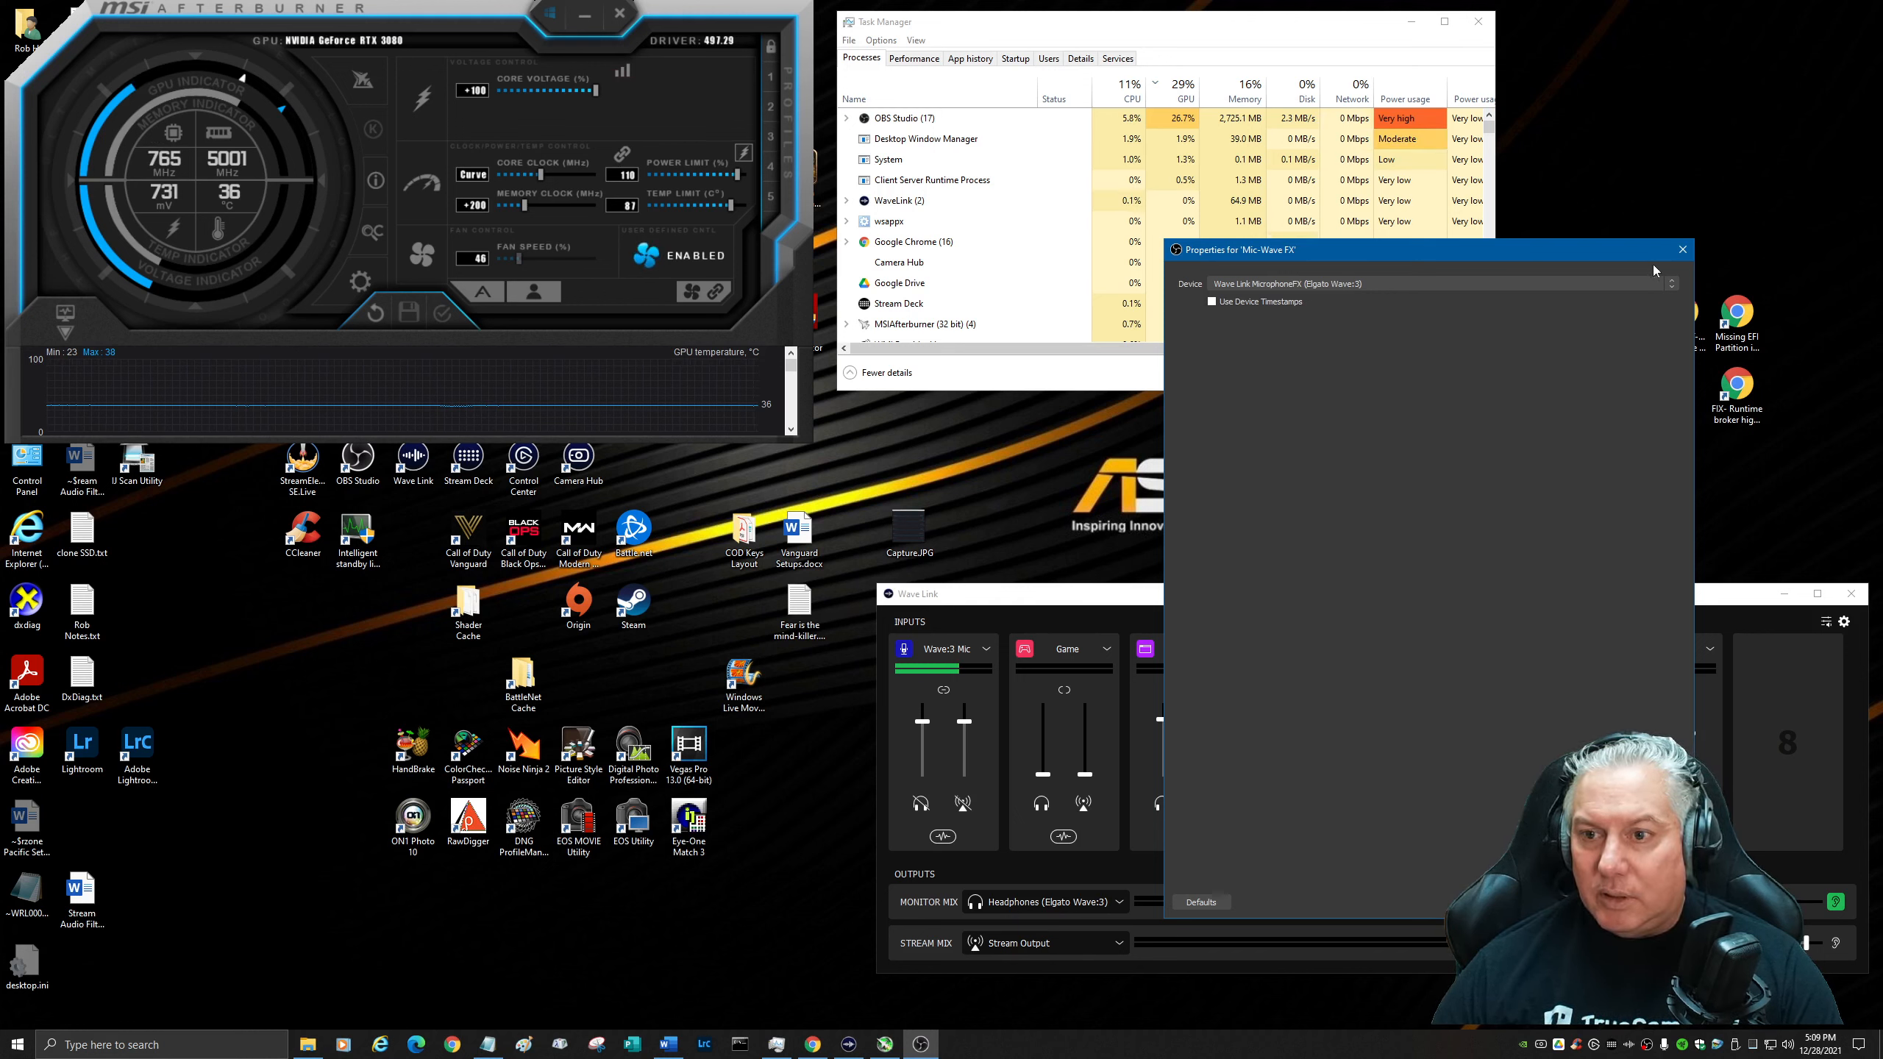
{"action": "left_click", "coordinate": [1683, 249]}
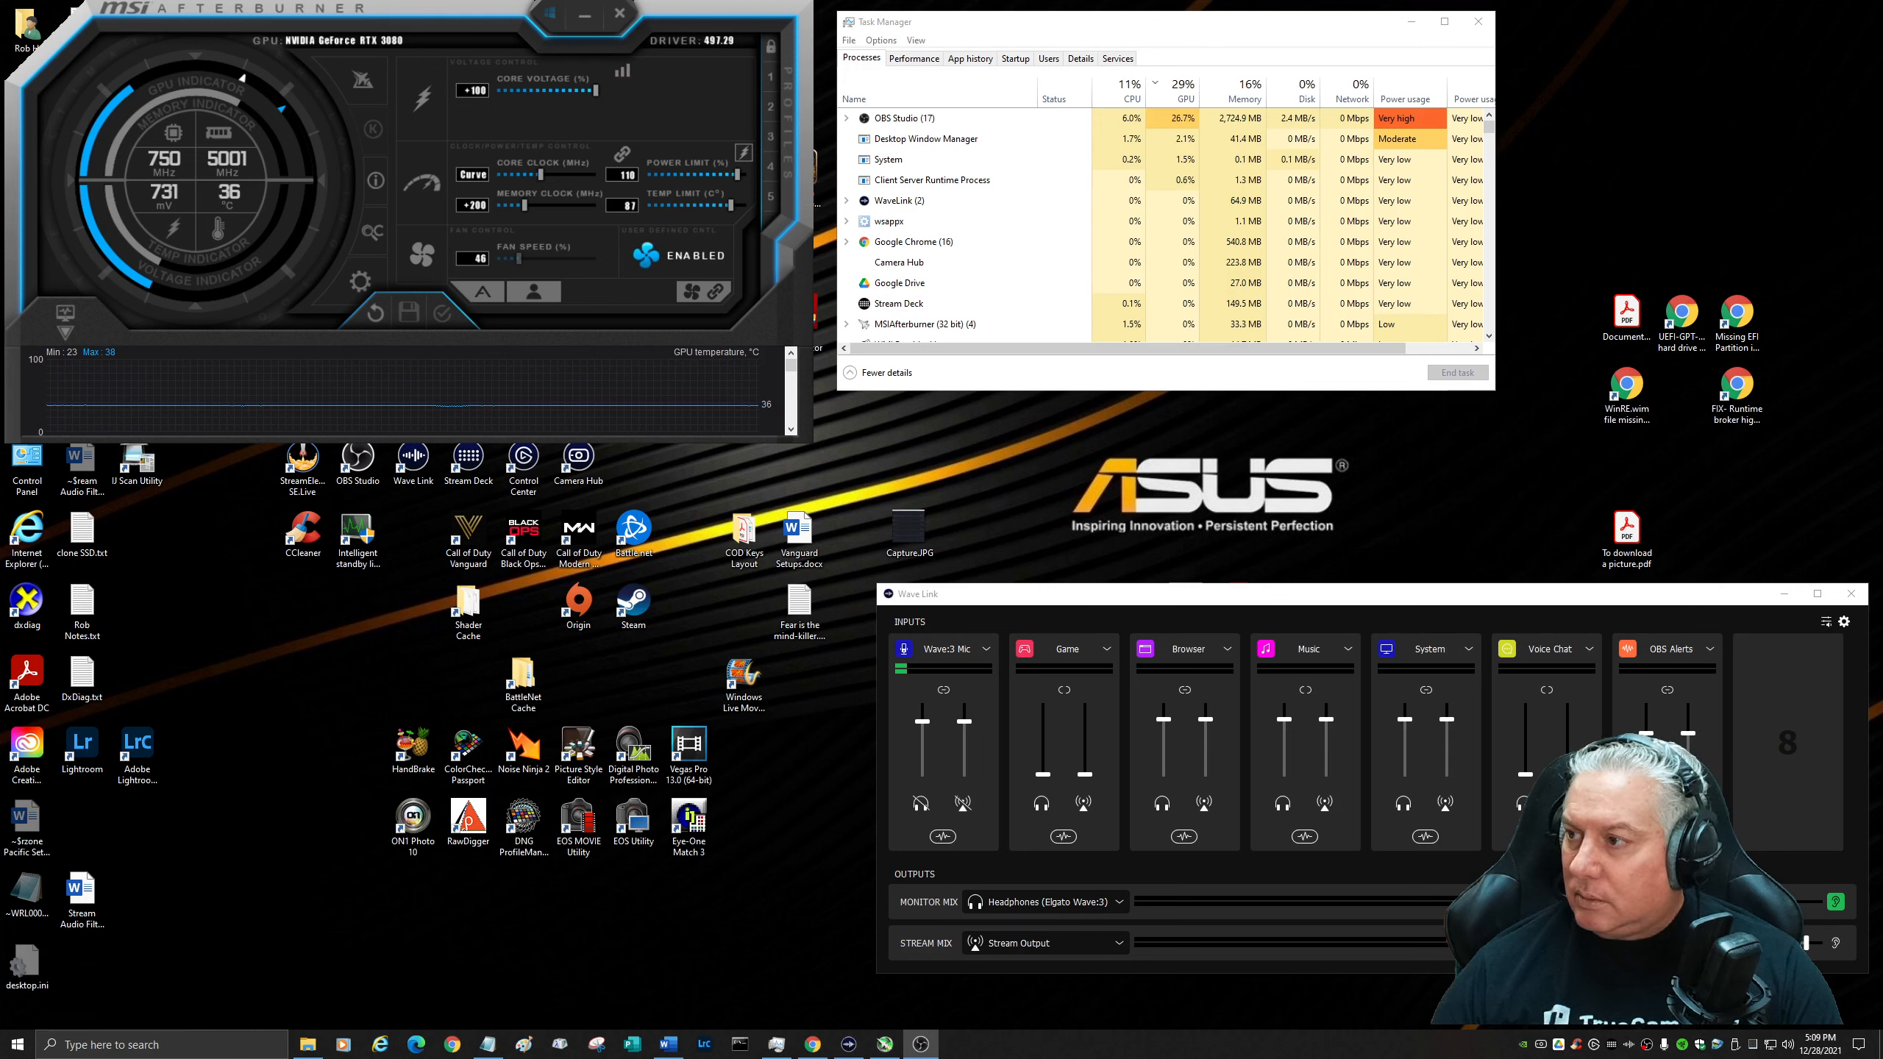
{"action": "left_click_drag", "start_coordinate": [1882, 307], "coordinate": [1183, 303]}
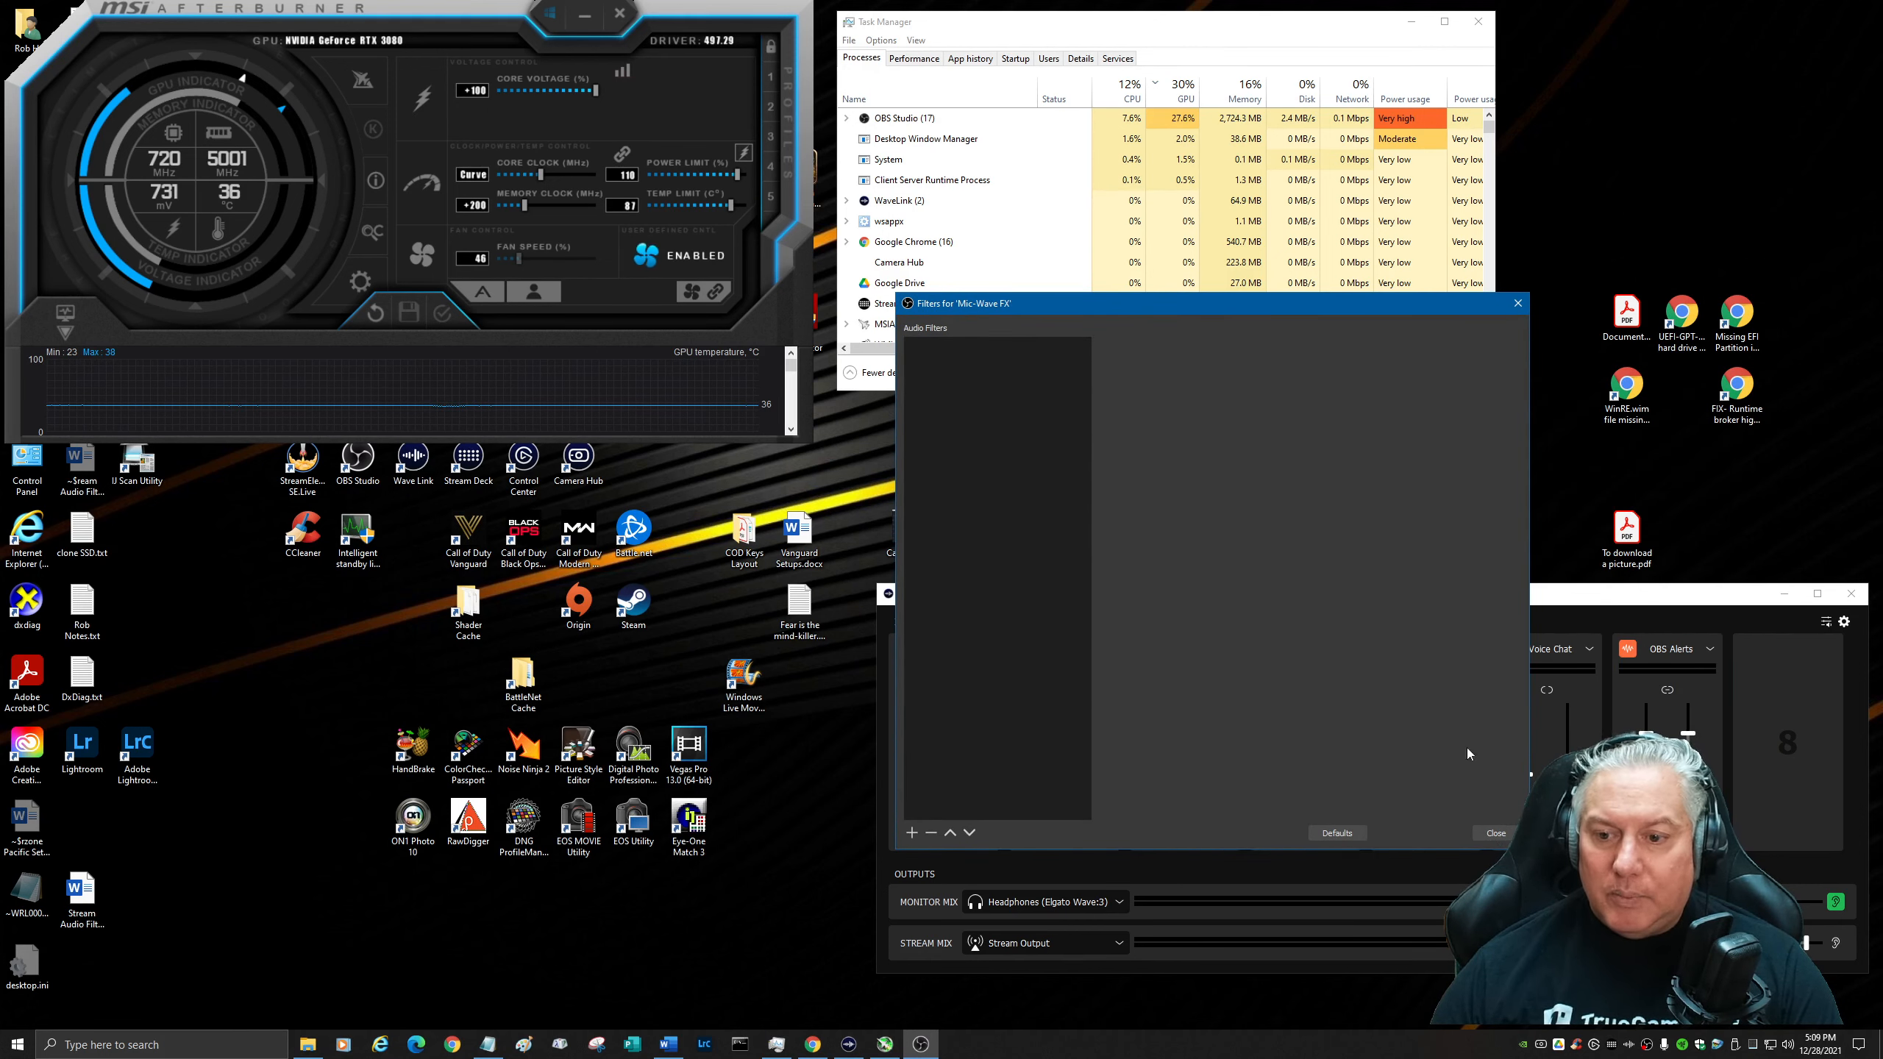
{"action": "left_click", "coordinate": [1493, 833]}
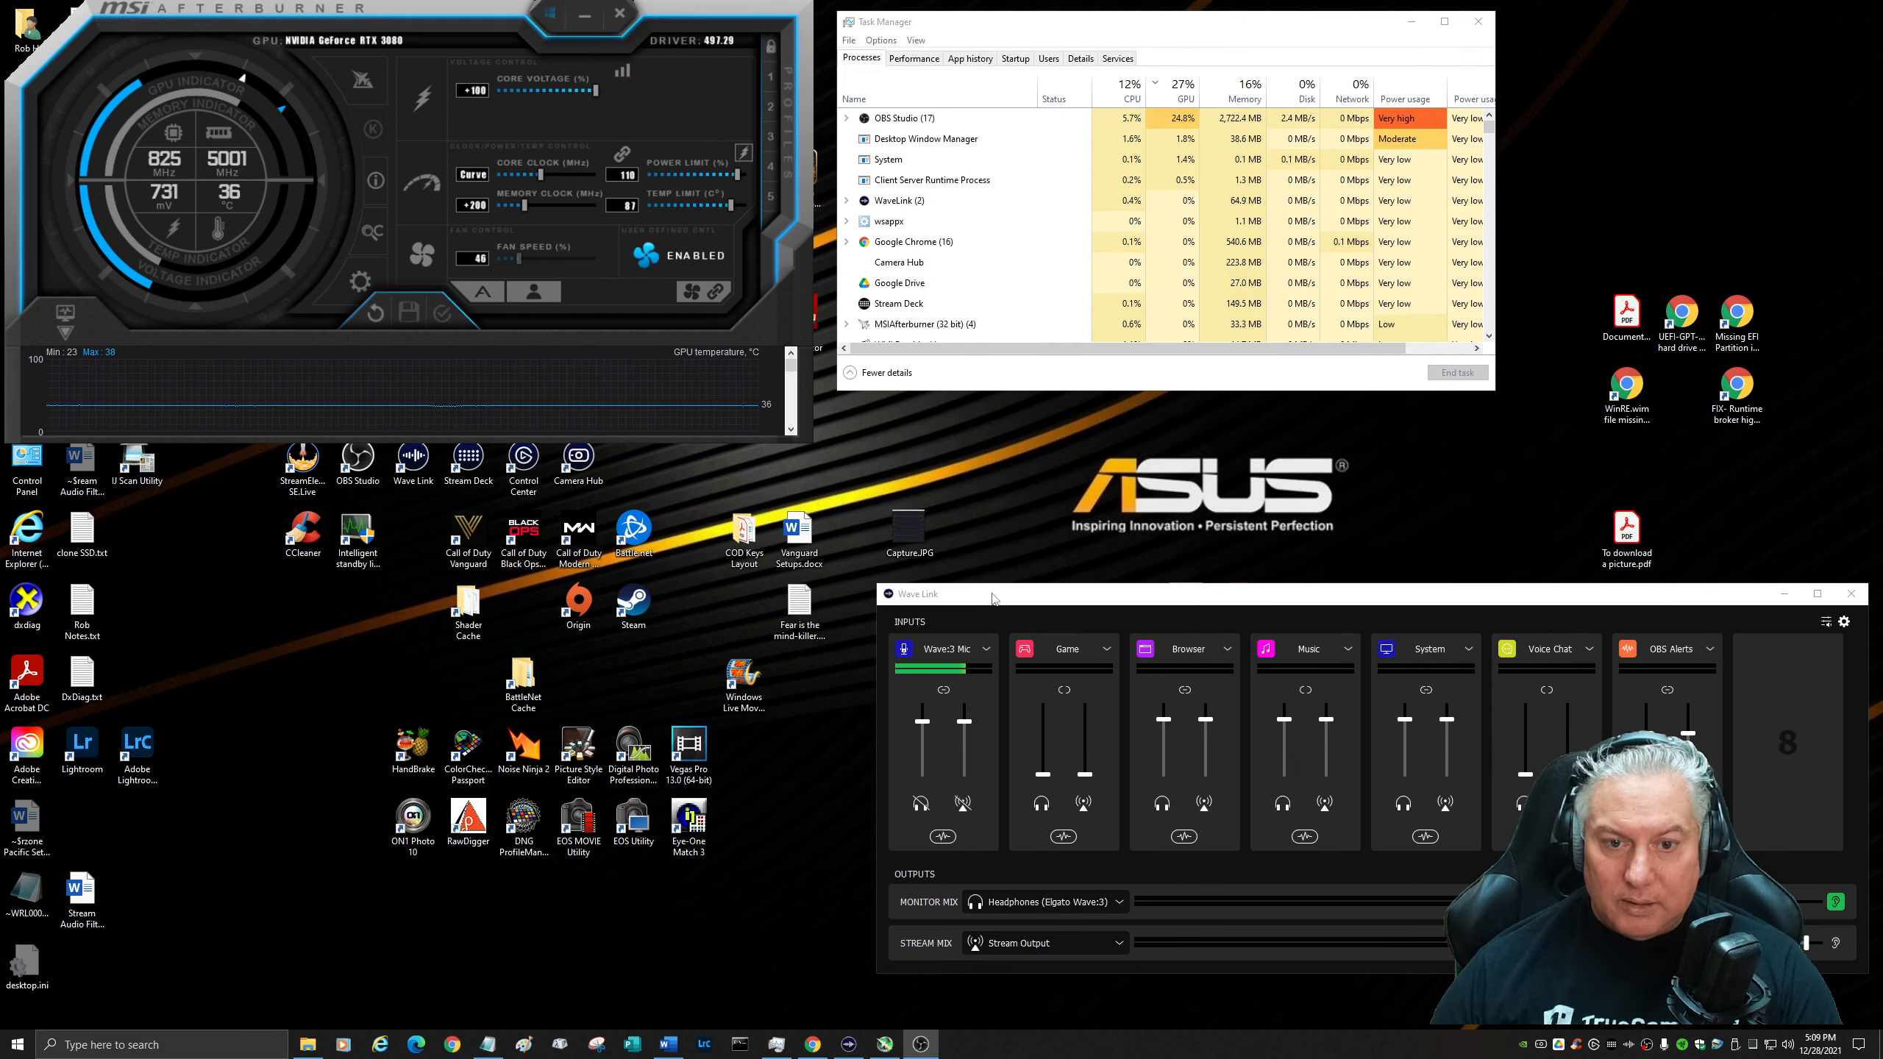
Switch to Wave Link and browse the plug-in vendors and Noise Suppression effect available to add to the Wave:3 Mic.
{"action": "left_click", "coordinate": [944, 836]}
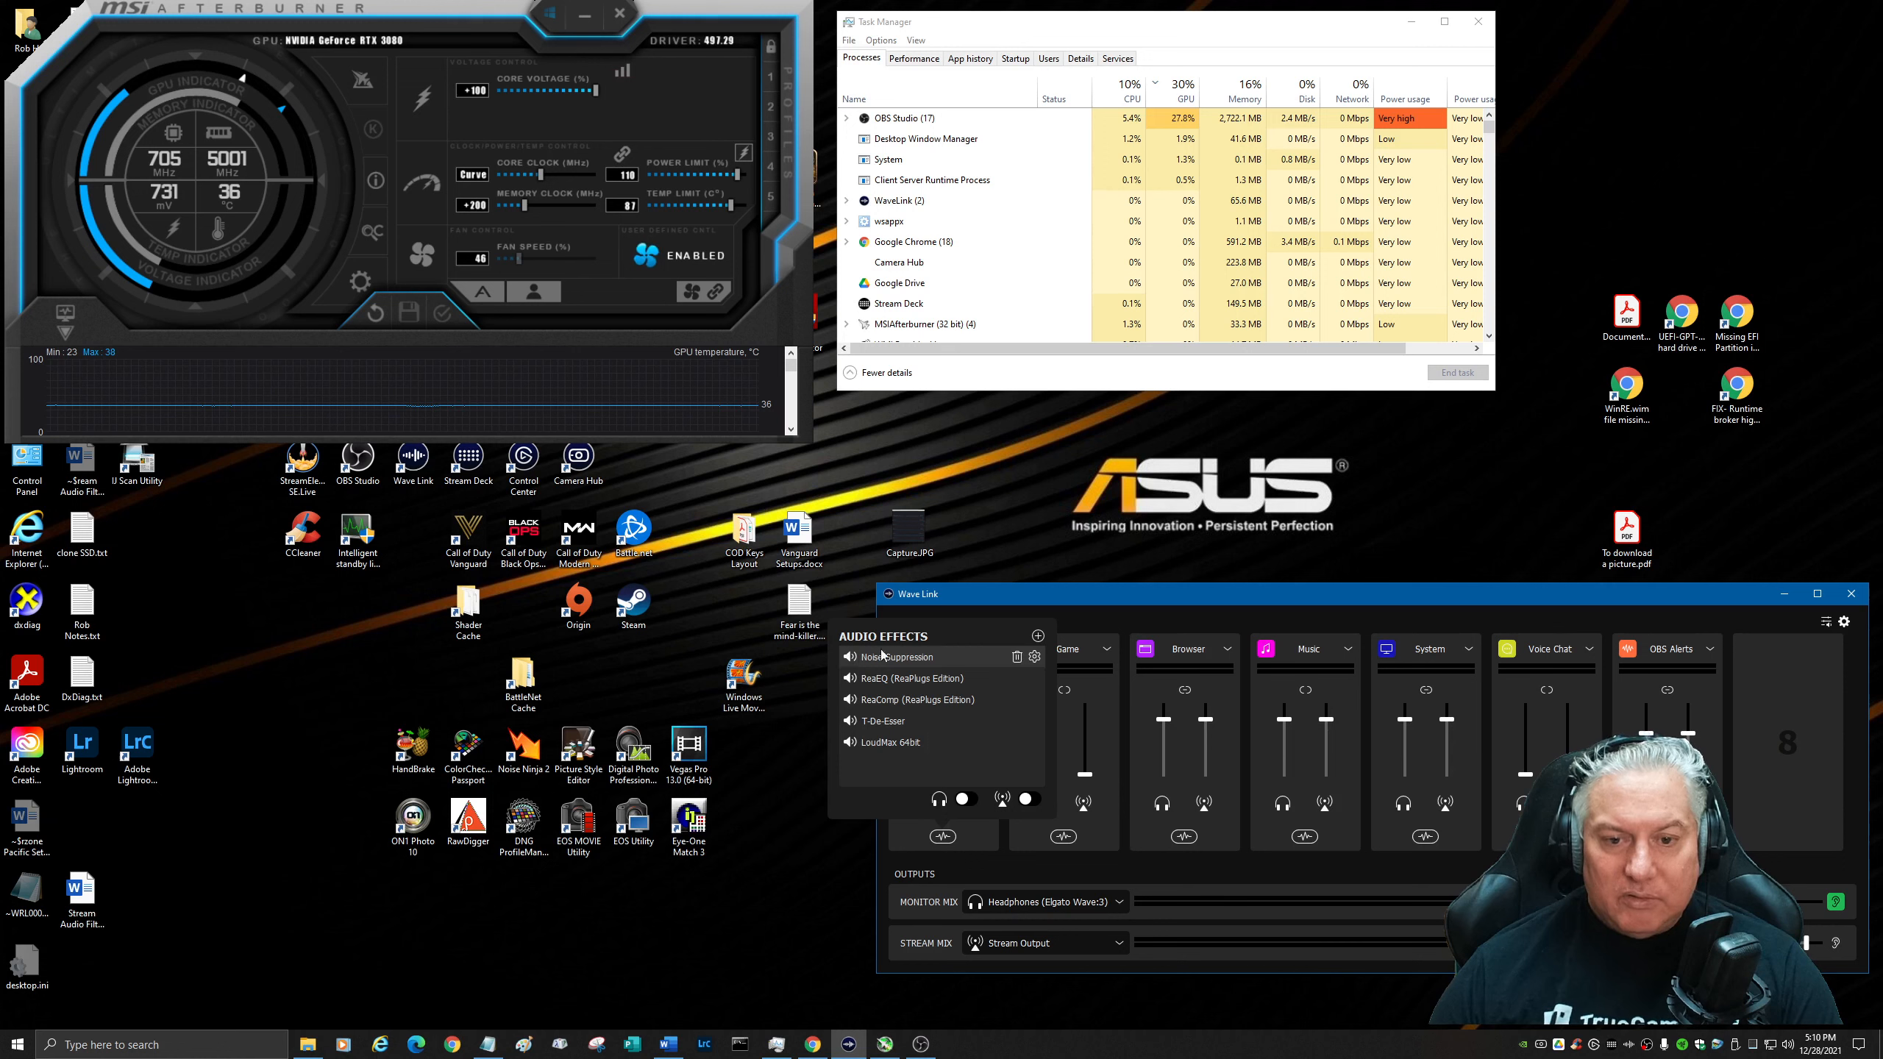
{"action": "left_click", "coordinate": [1038, 637]}
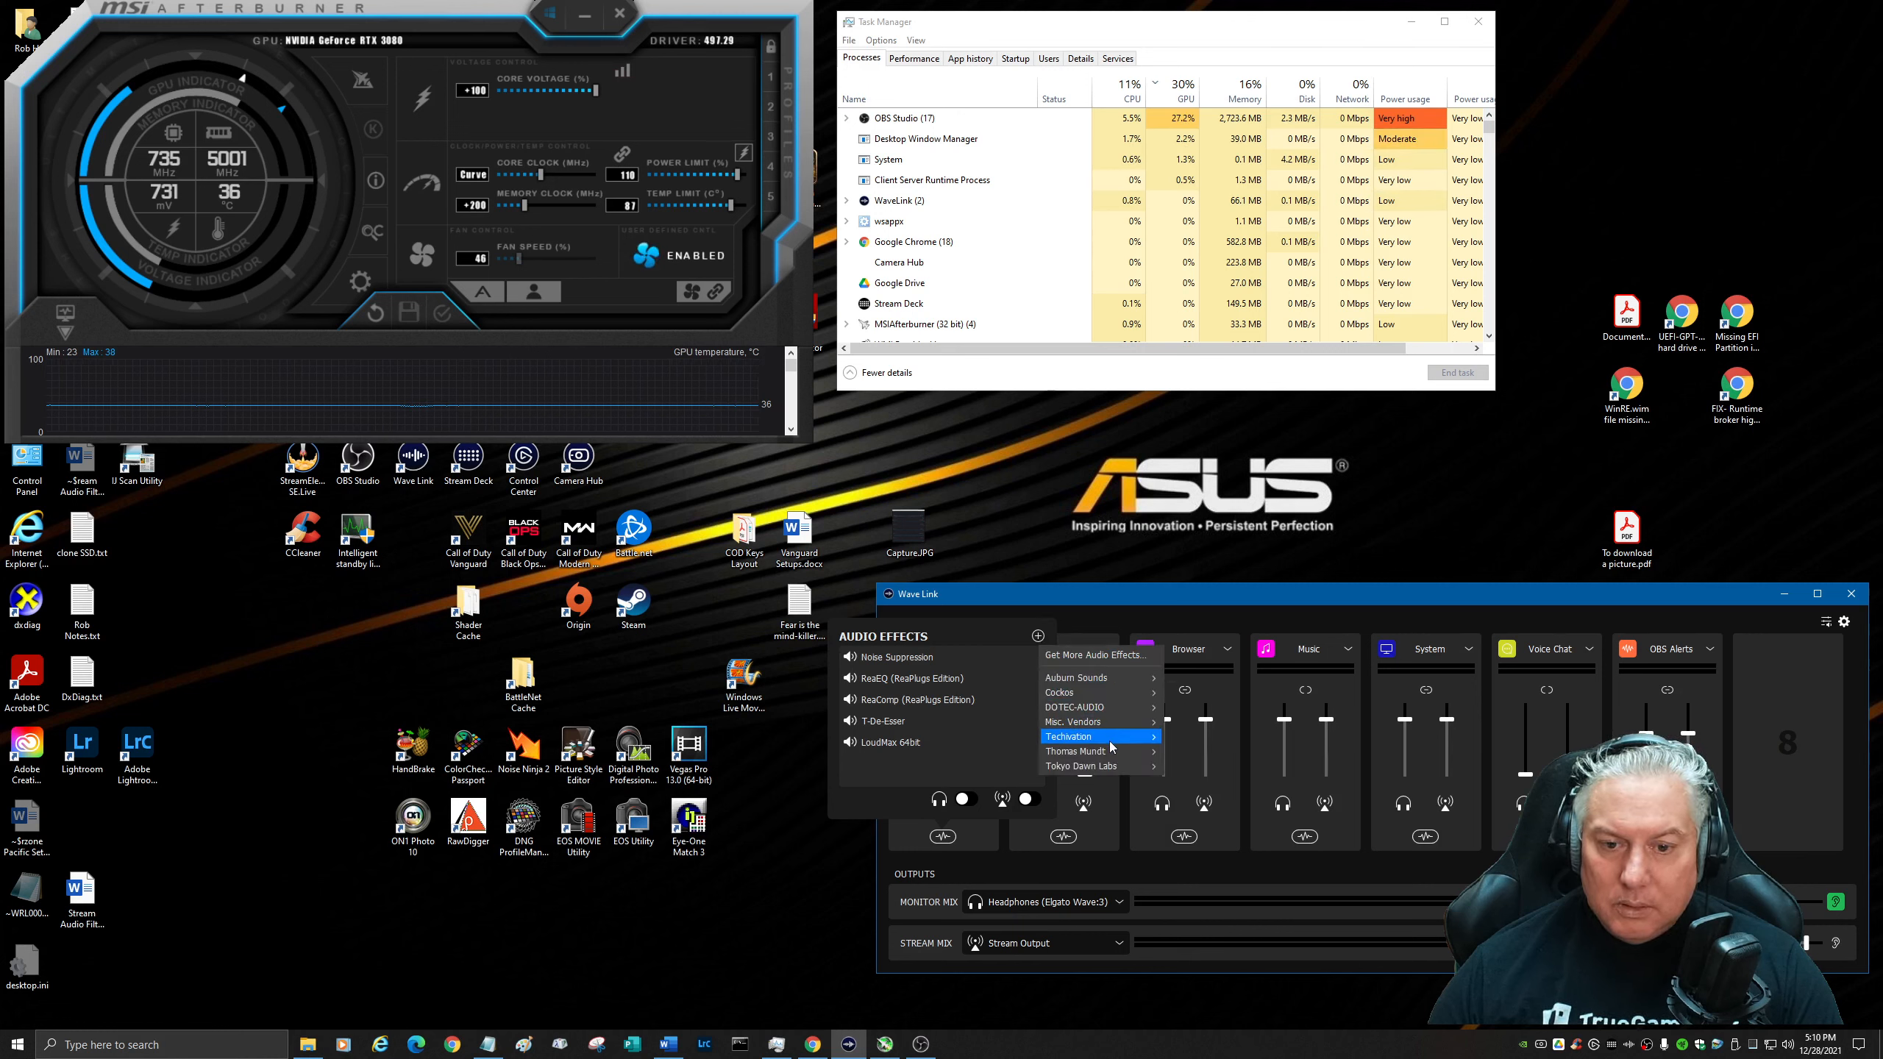
{"action": "mouse_move", "coordinate": [1110, 744]}
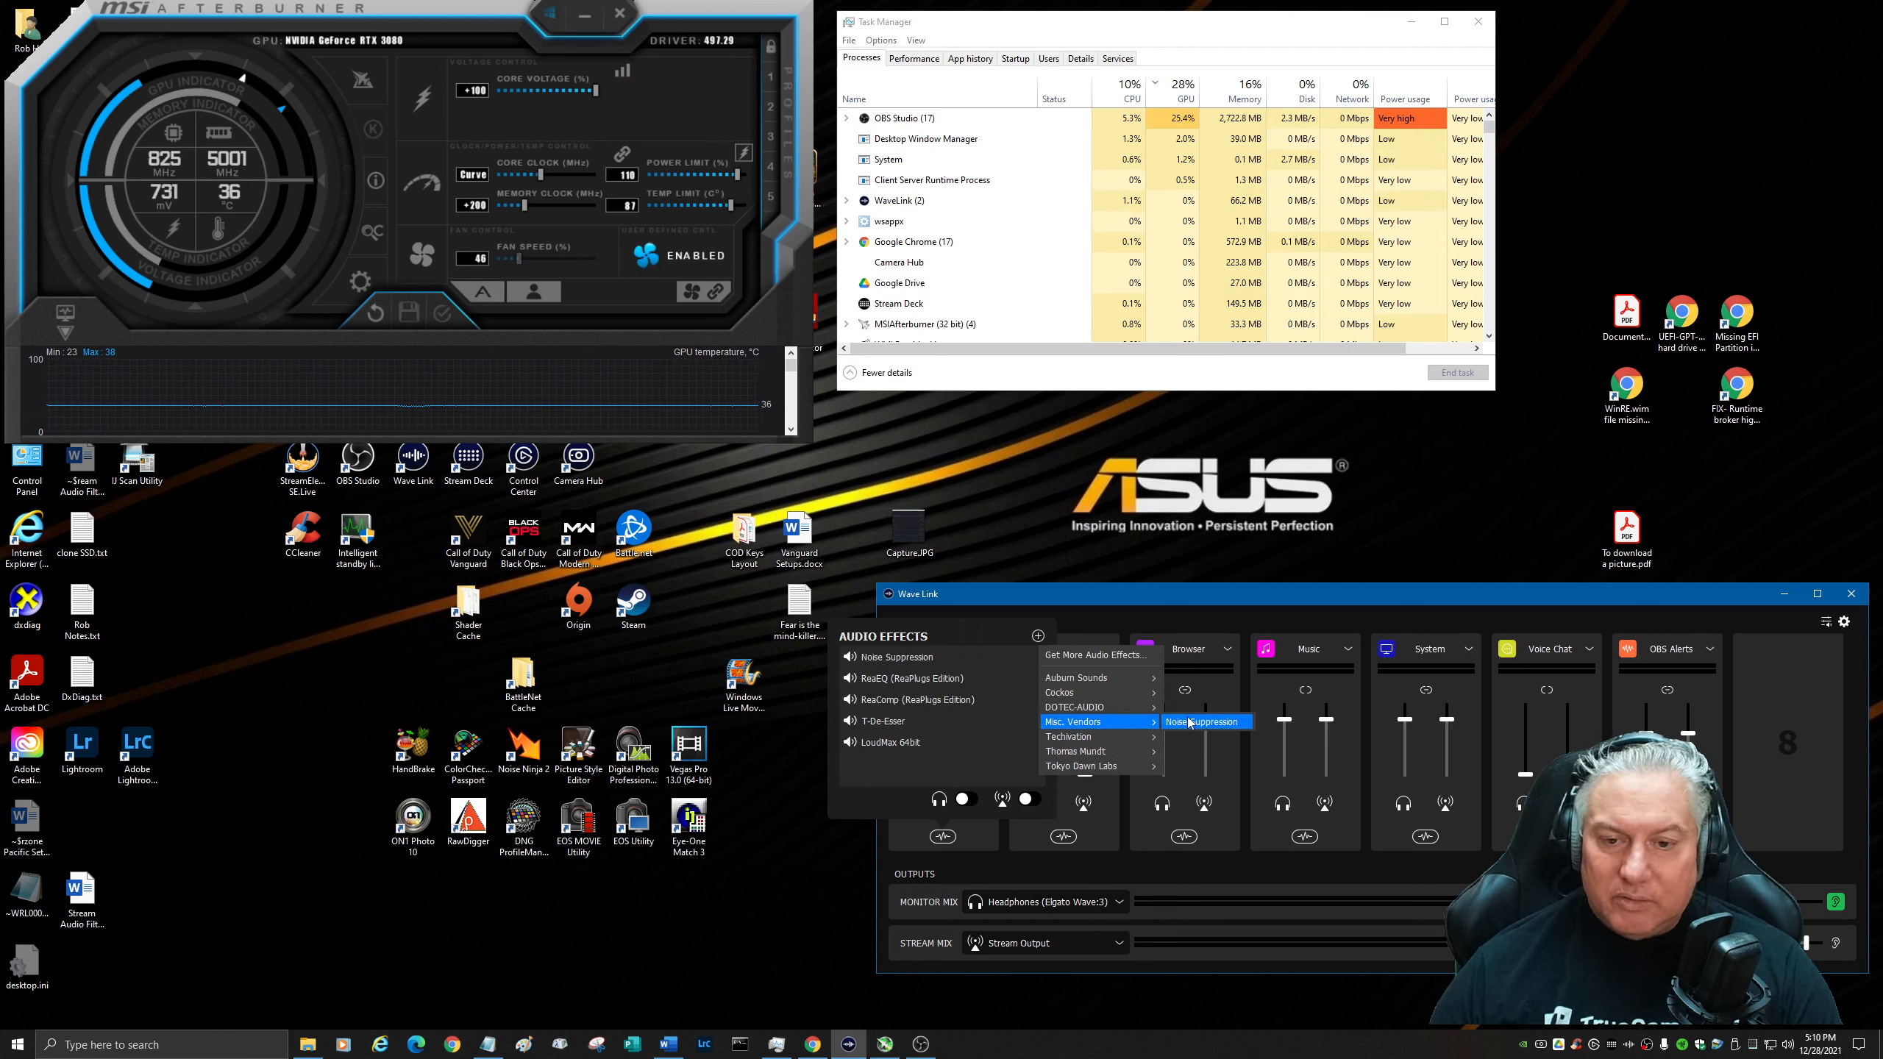
{"action": "left_click", "coordinate": [1185, 719]}
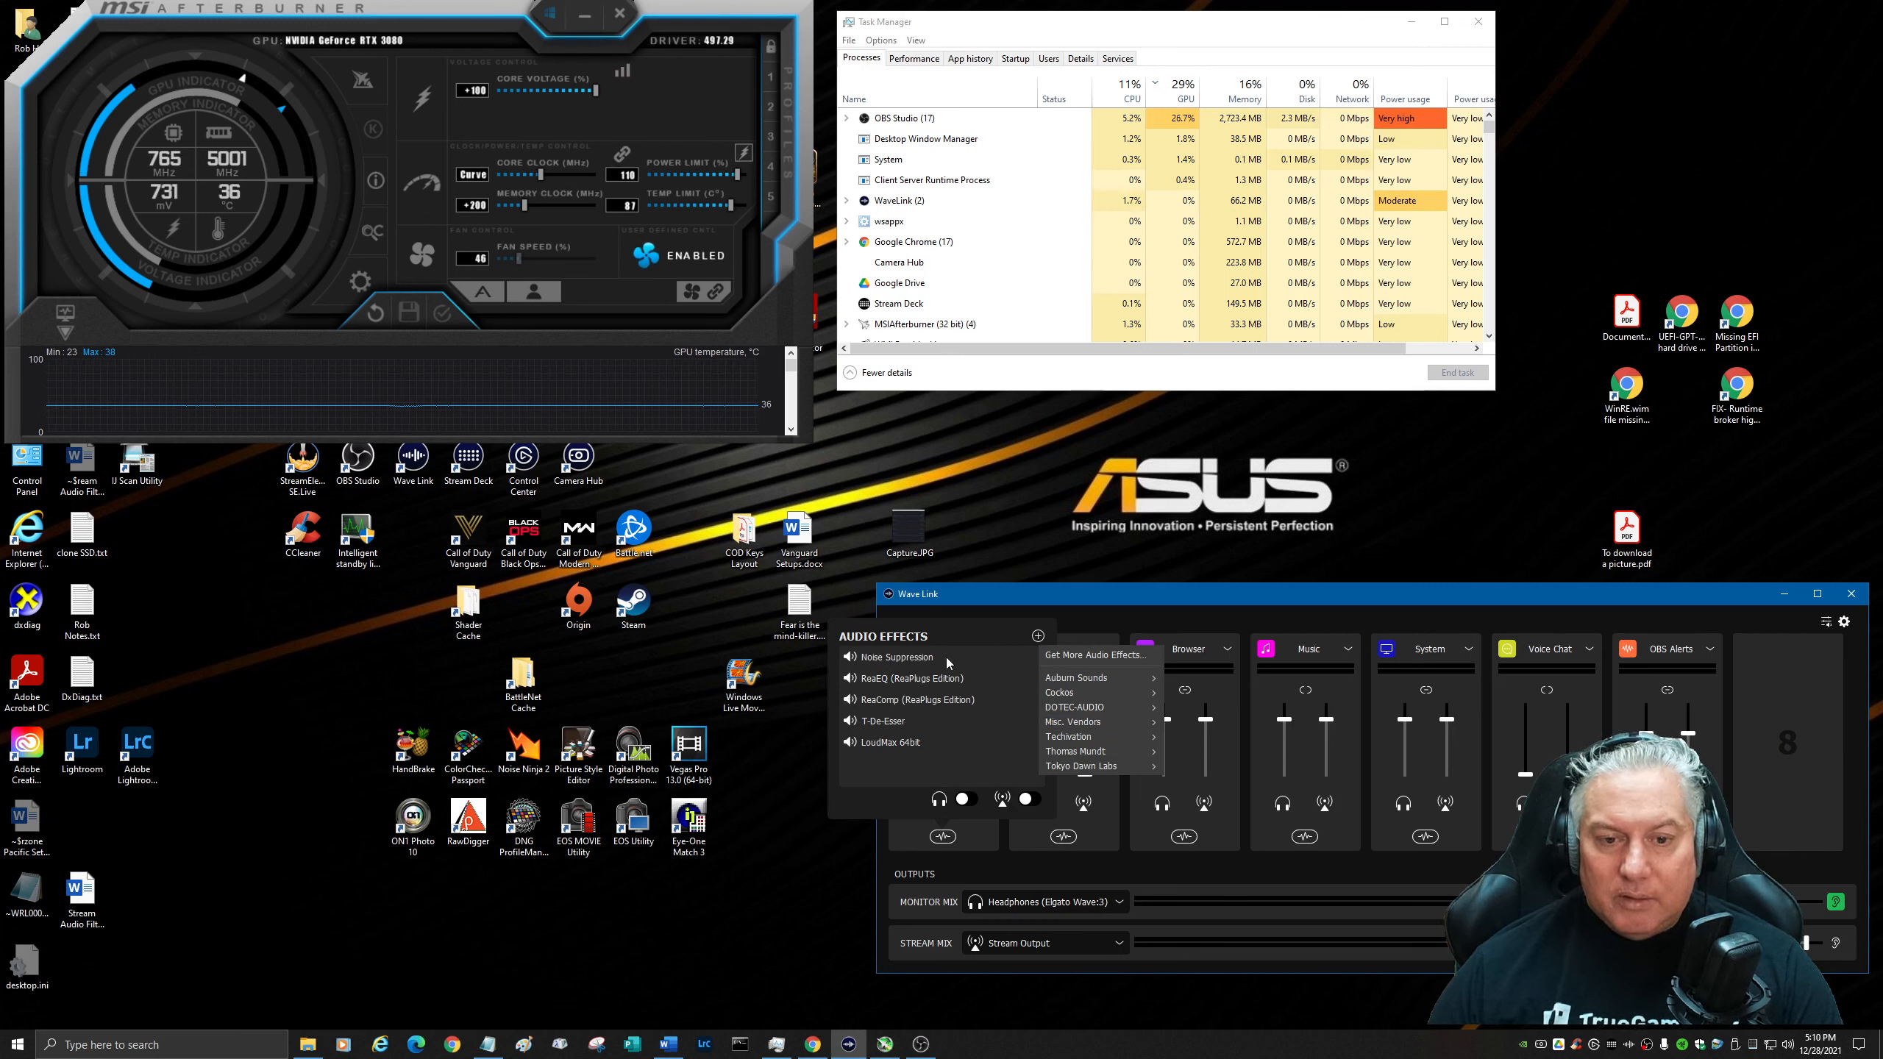
{"action": "left_click", "coordinate": [907, 655]}
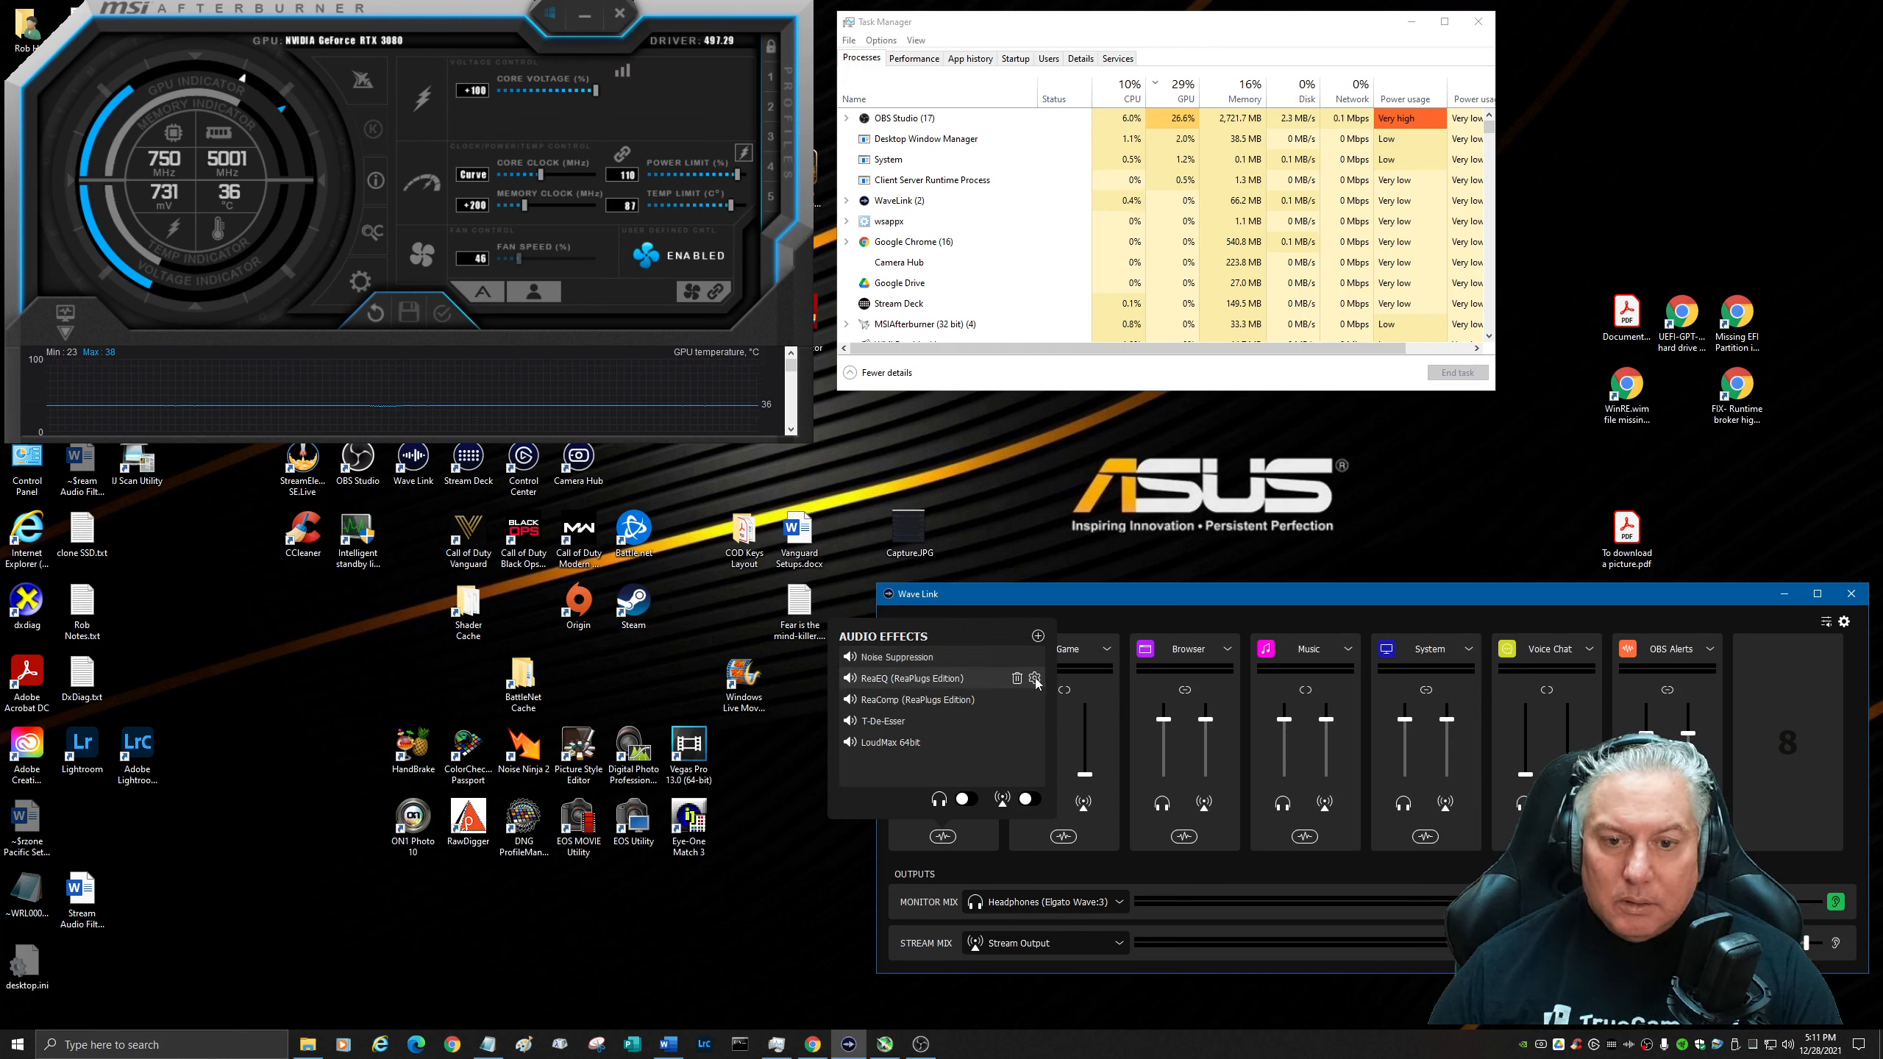
Reopen the Wave:3 Mic's ReaEQ effect settings for another look and close the plug-in window.
{"action": "left_click", "coordinate": [1036, 679]}
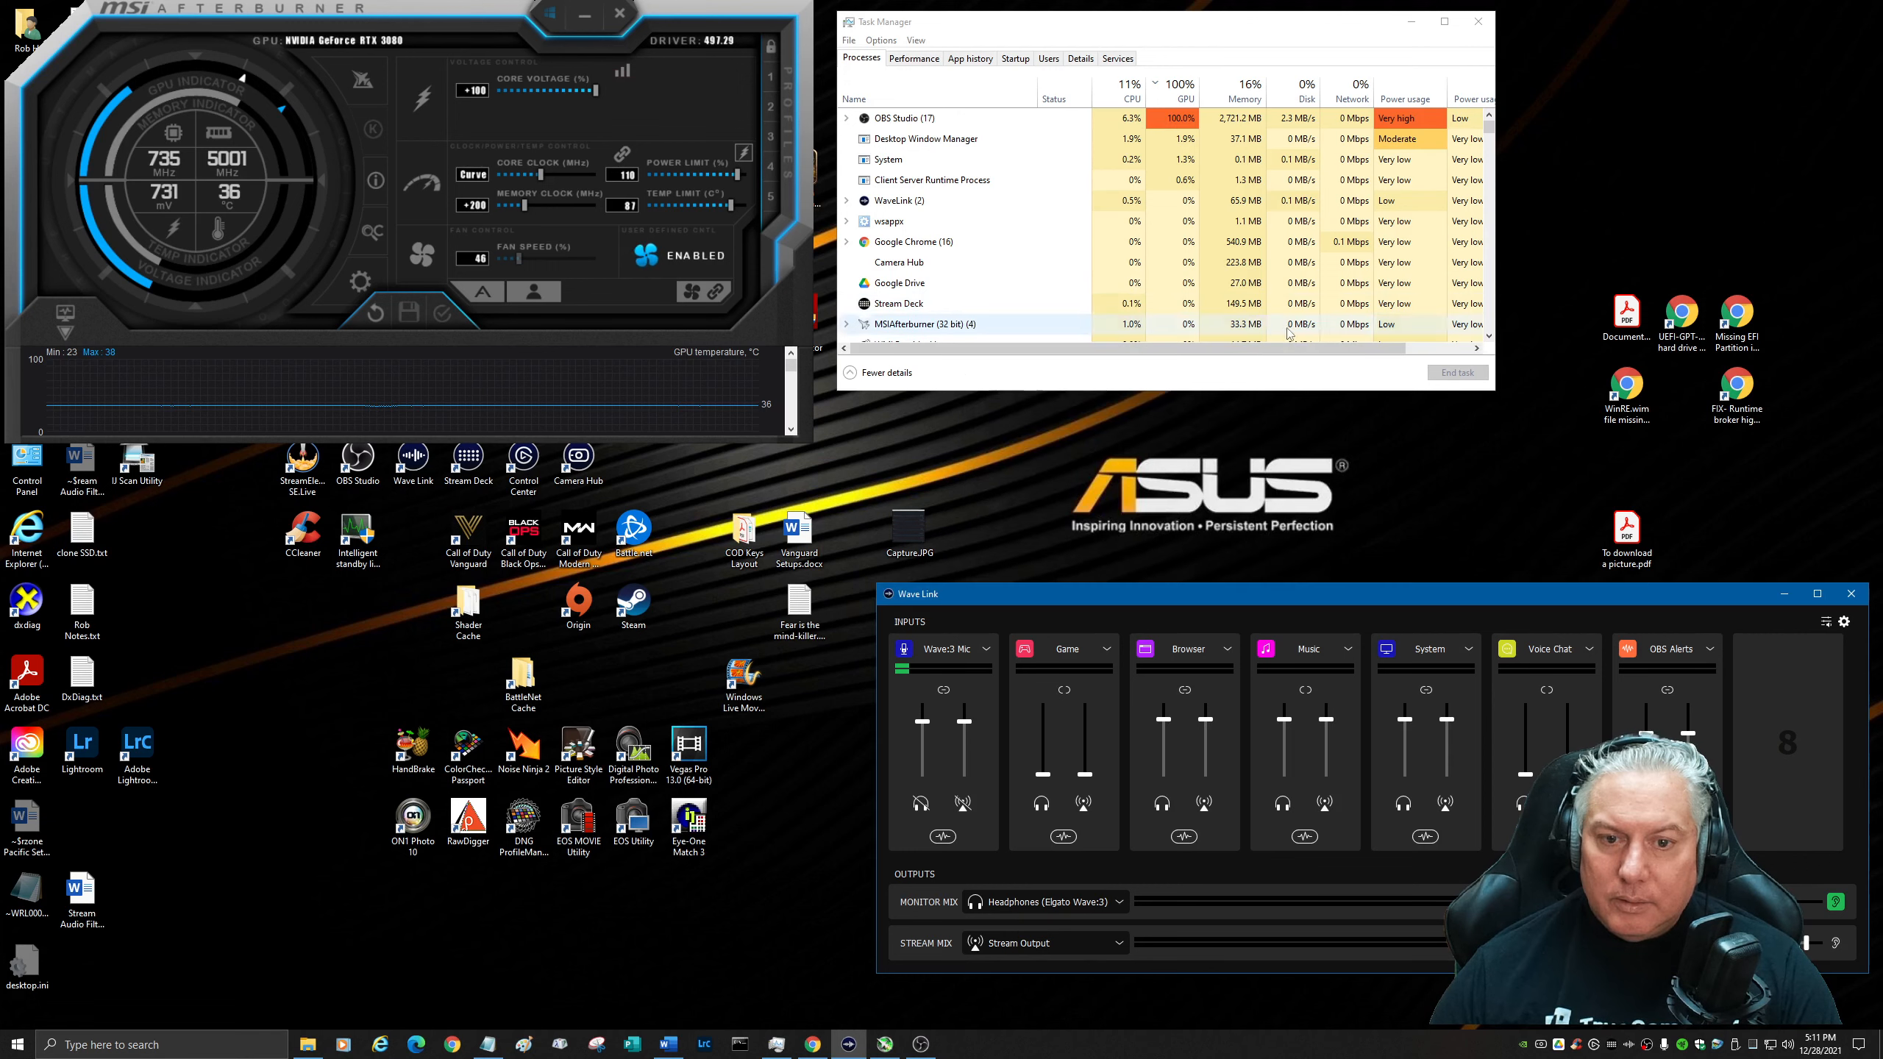
{"action": "left_click", "coordinate": [1325, 304]}
Open the Wave:3 Mic's audio effects and toggle ReaComp off and on twice to compare the voice with and without compression.
{"action": "left_click", "coordinate": [943, 837]}
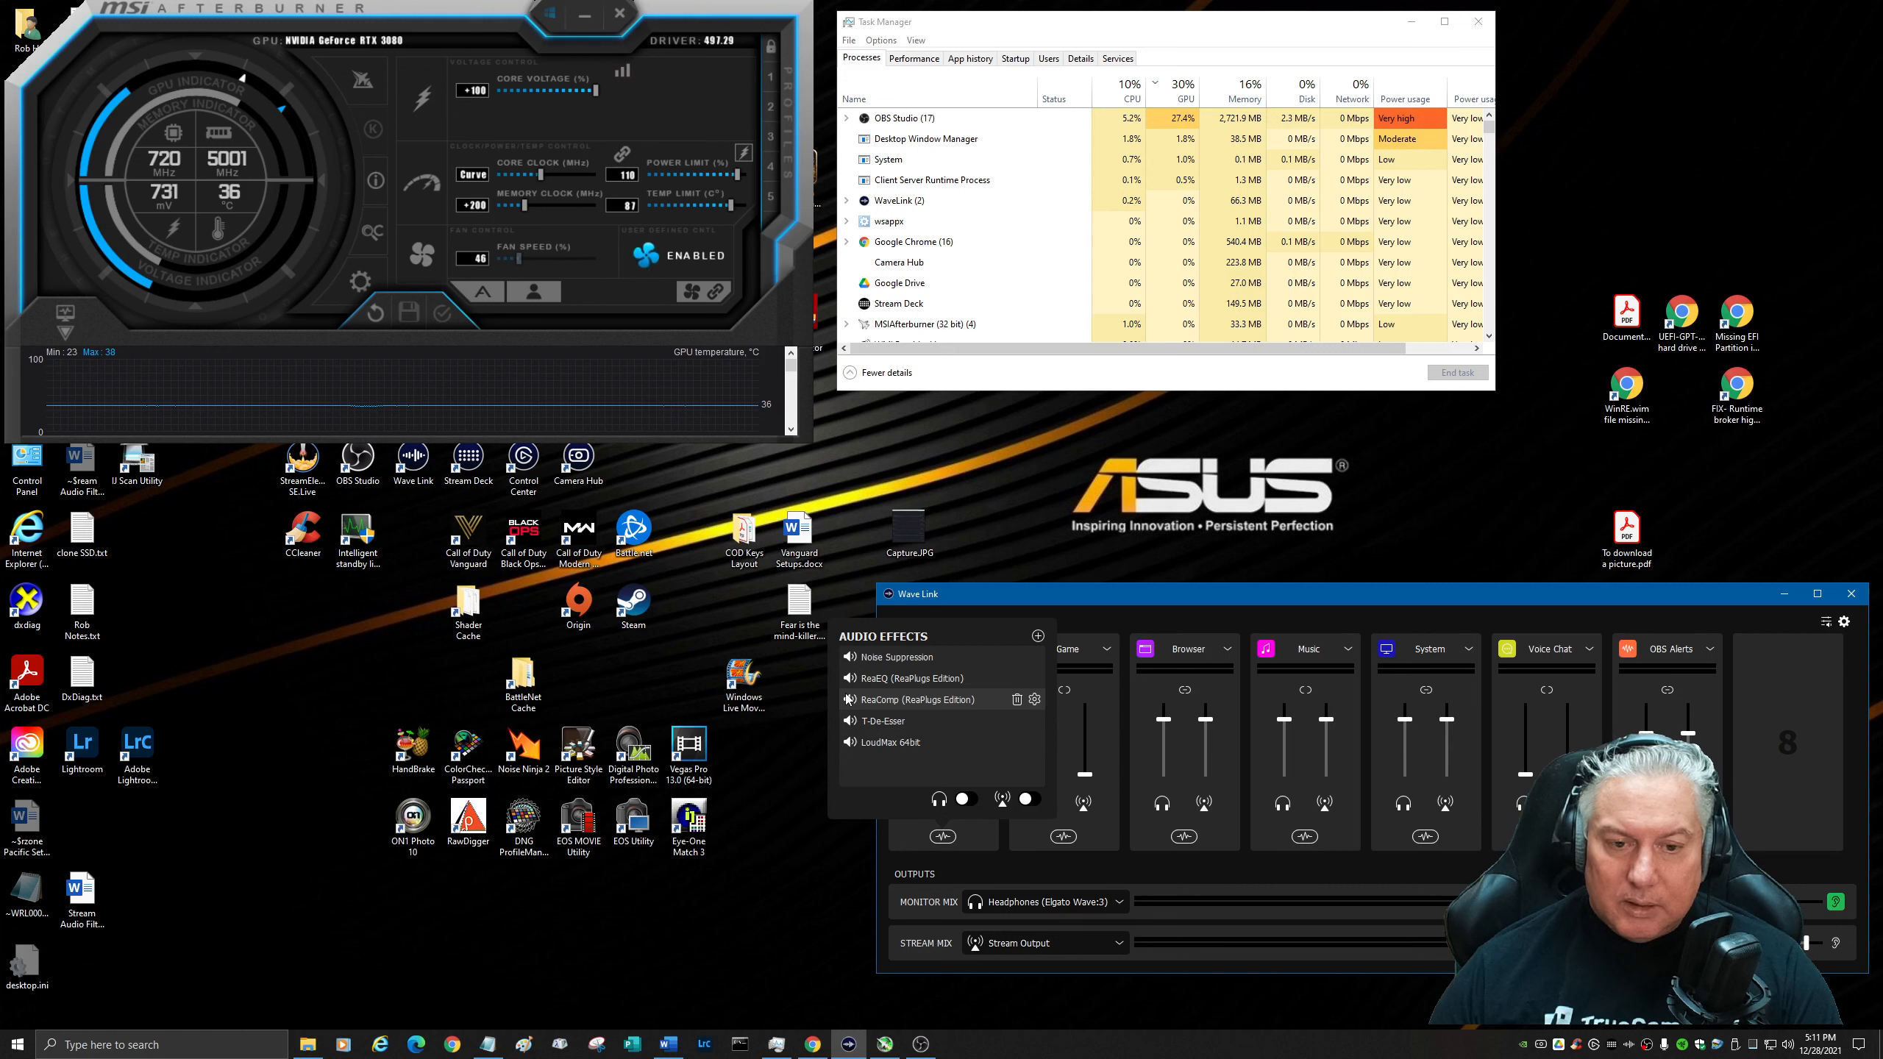
{"action": "left_click", "coordinate": [849, 700]}
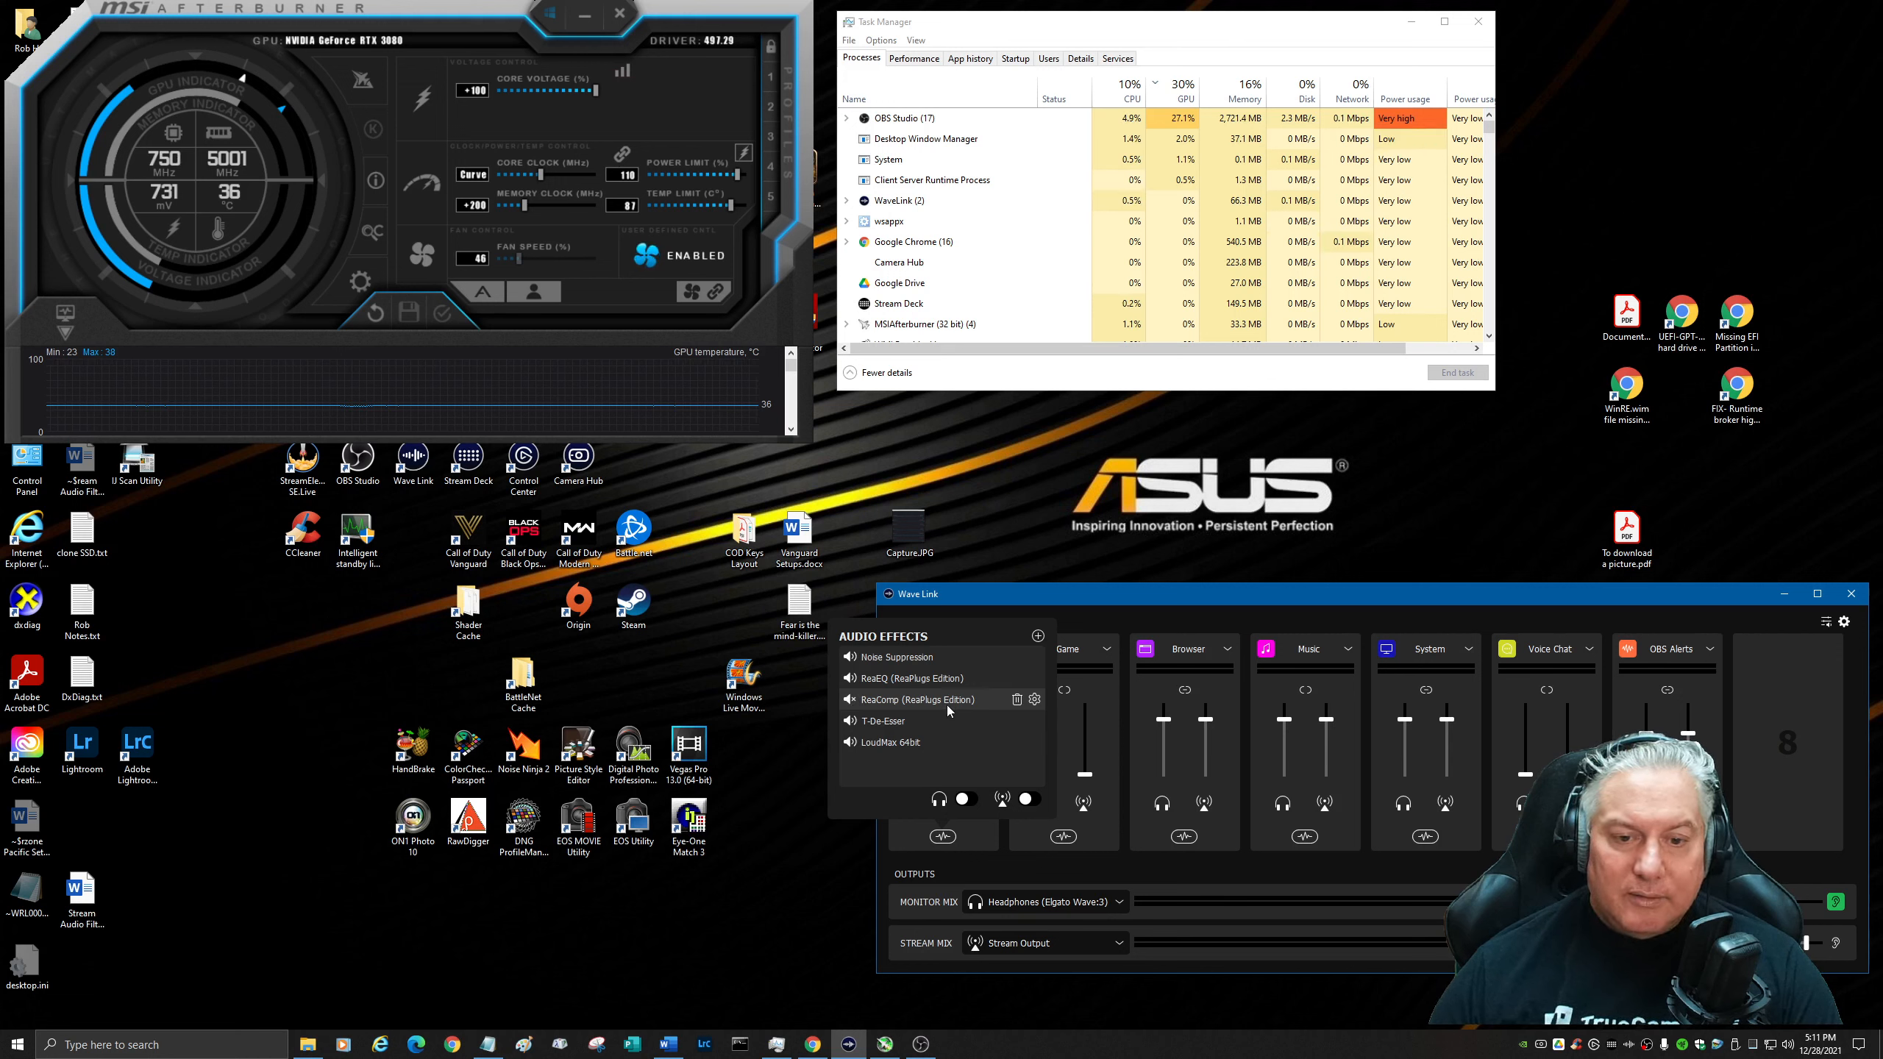
{"action": "left_click", "coordinate": [852, 698]}
{"action": "left_click", "coordinate": [850, 700]}
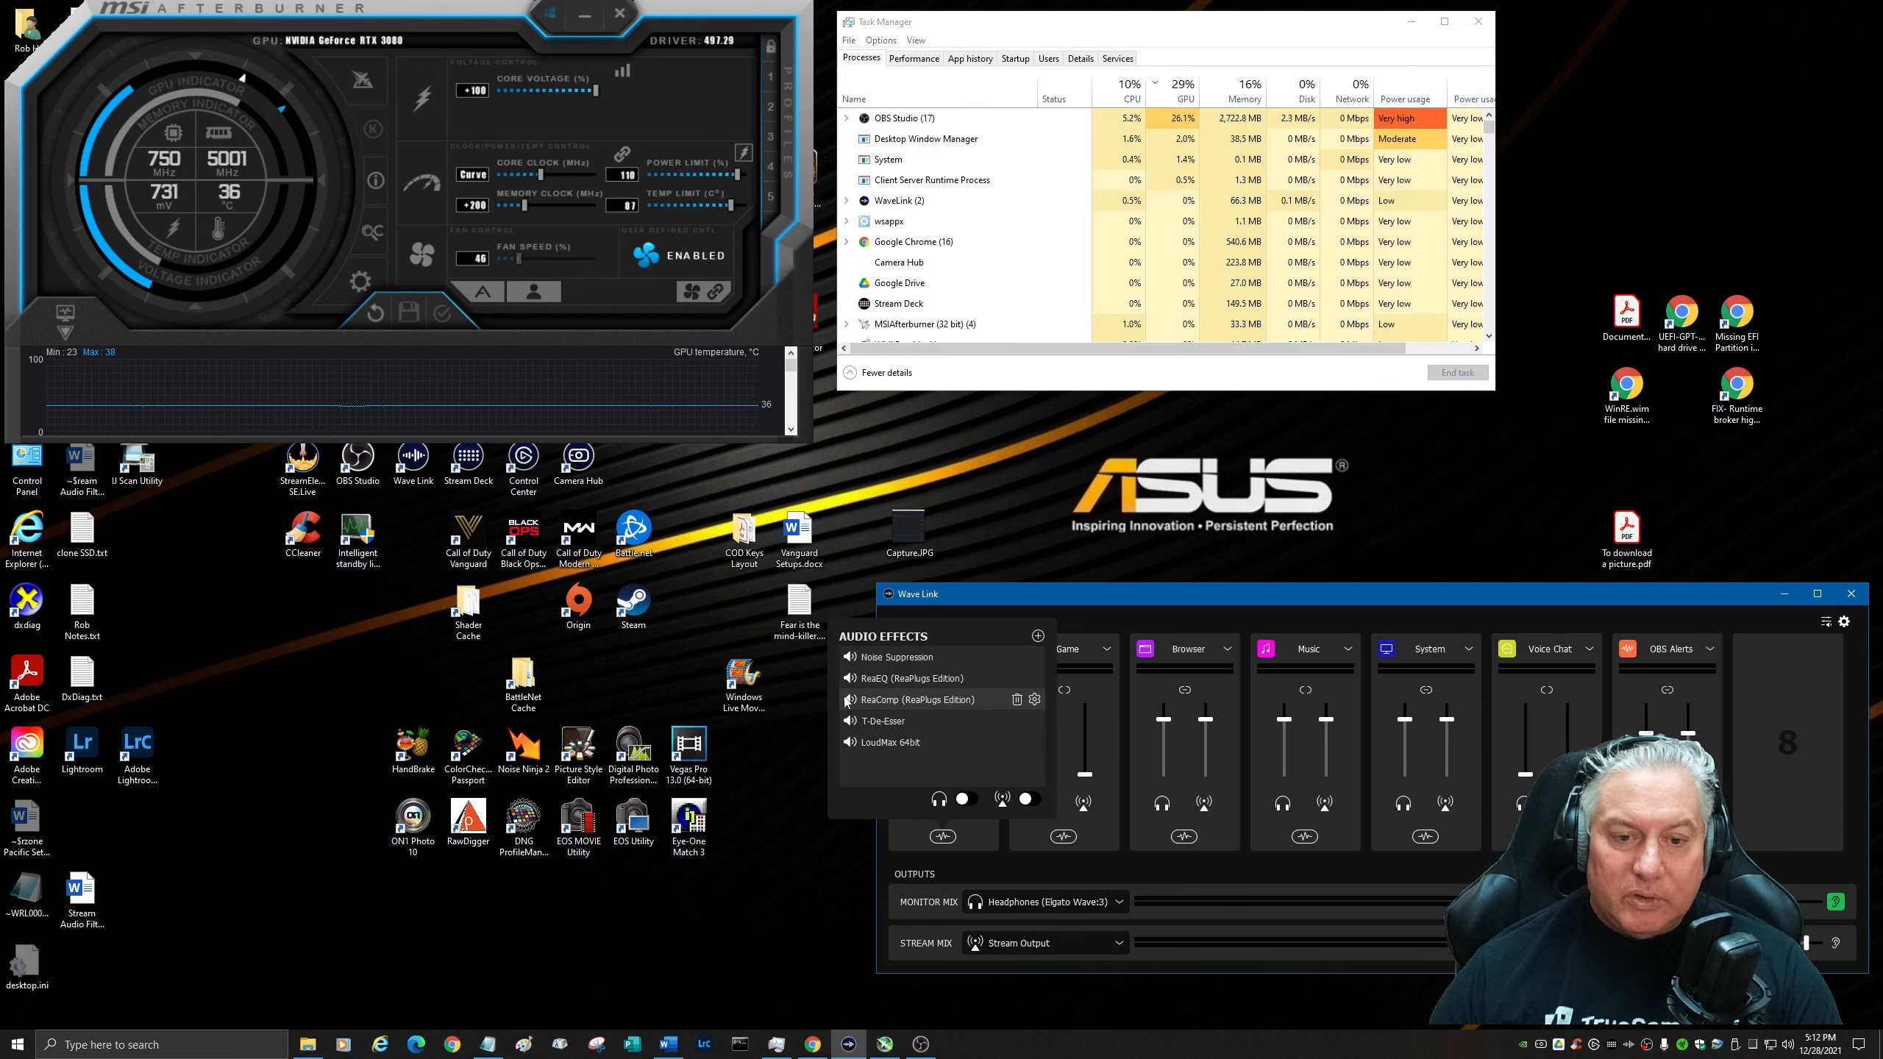
{"action": "left_click", "coordinate": [850, 699]}
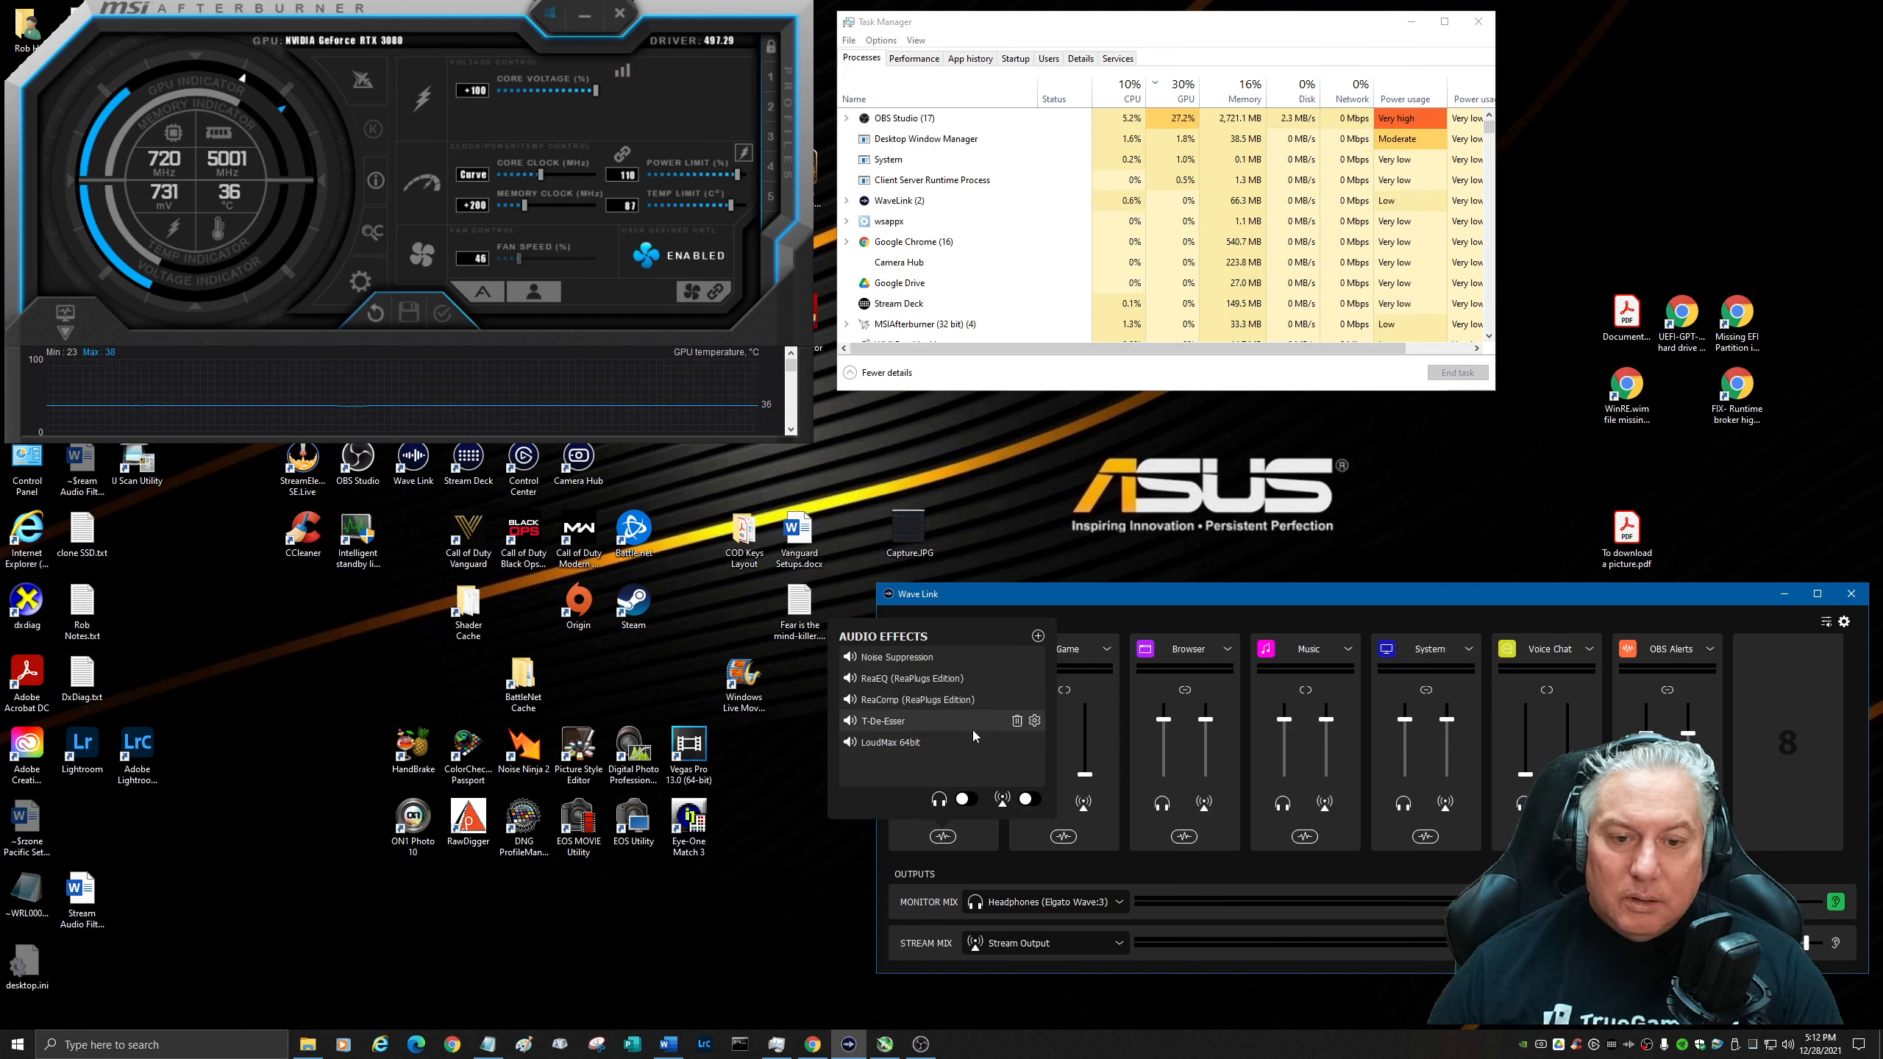
Toggle the T-De-Esser and LoudMax 64bit effects off and on to compare how each affects the microphone.
{"action": "left_click", "coordinate": [850, 720]}
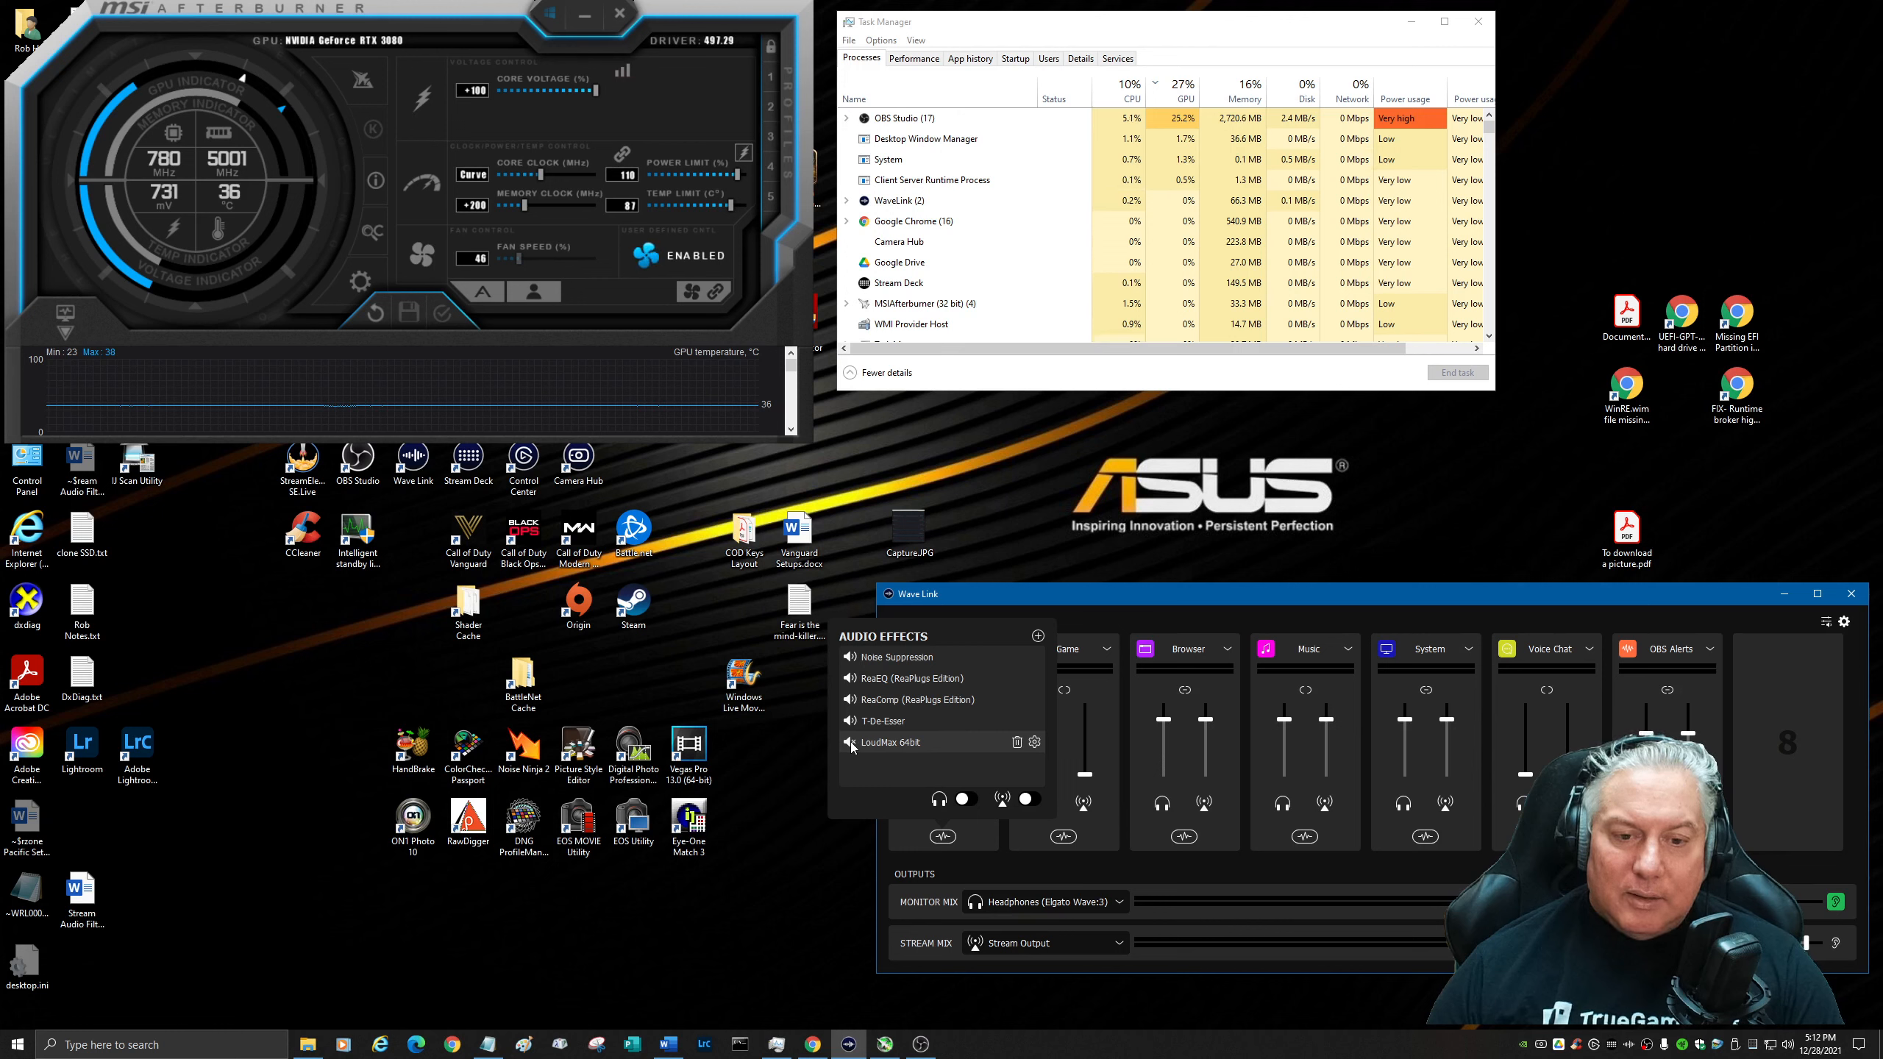
{"action": "left_click", "coordinate": [850, 742]}
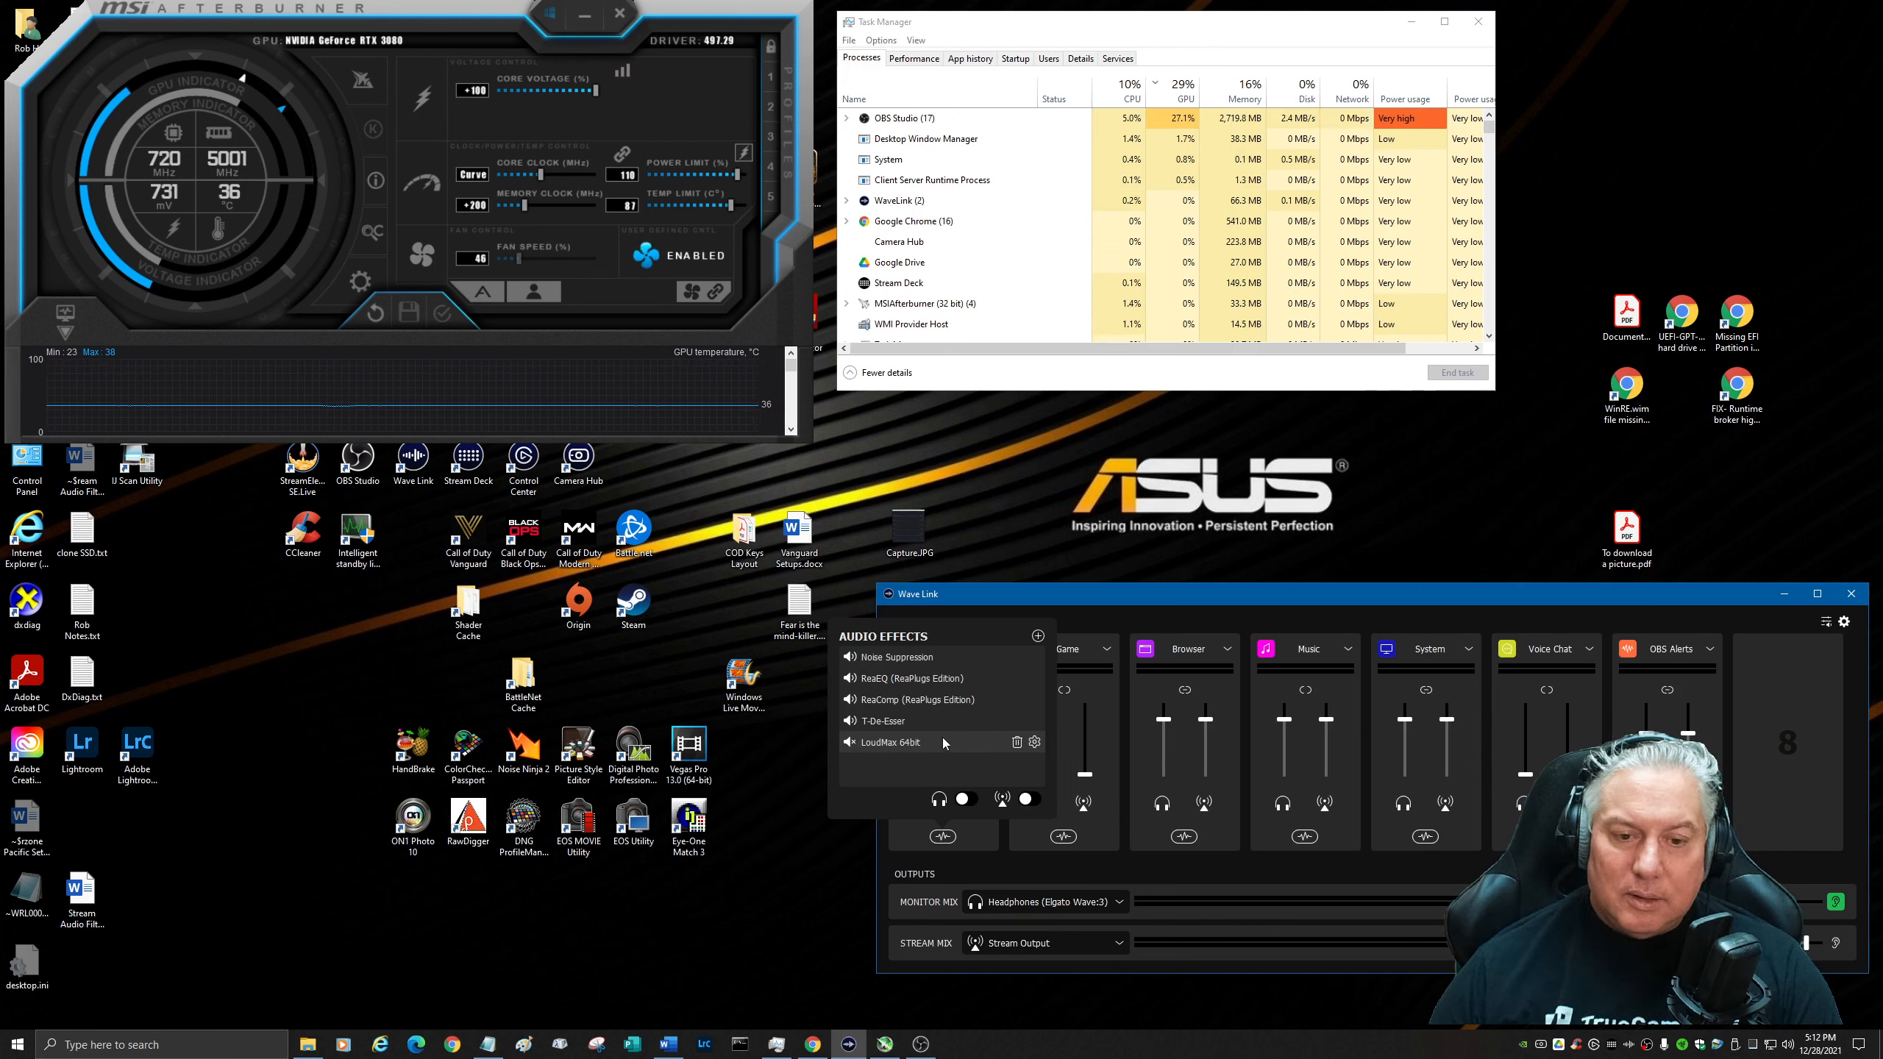
{"action": "left_click", "coordinate": [848, 742]}
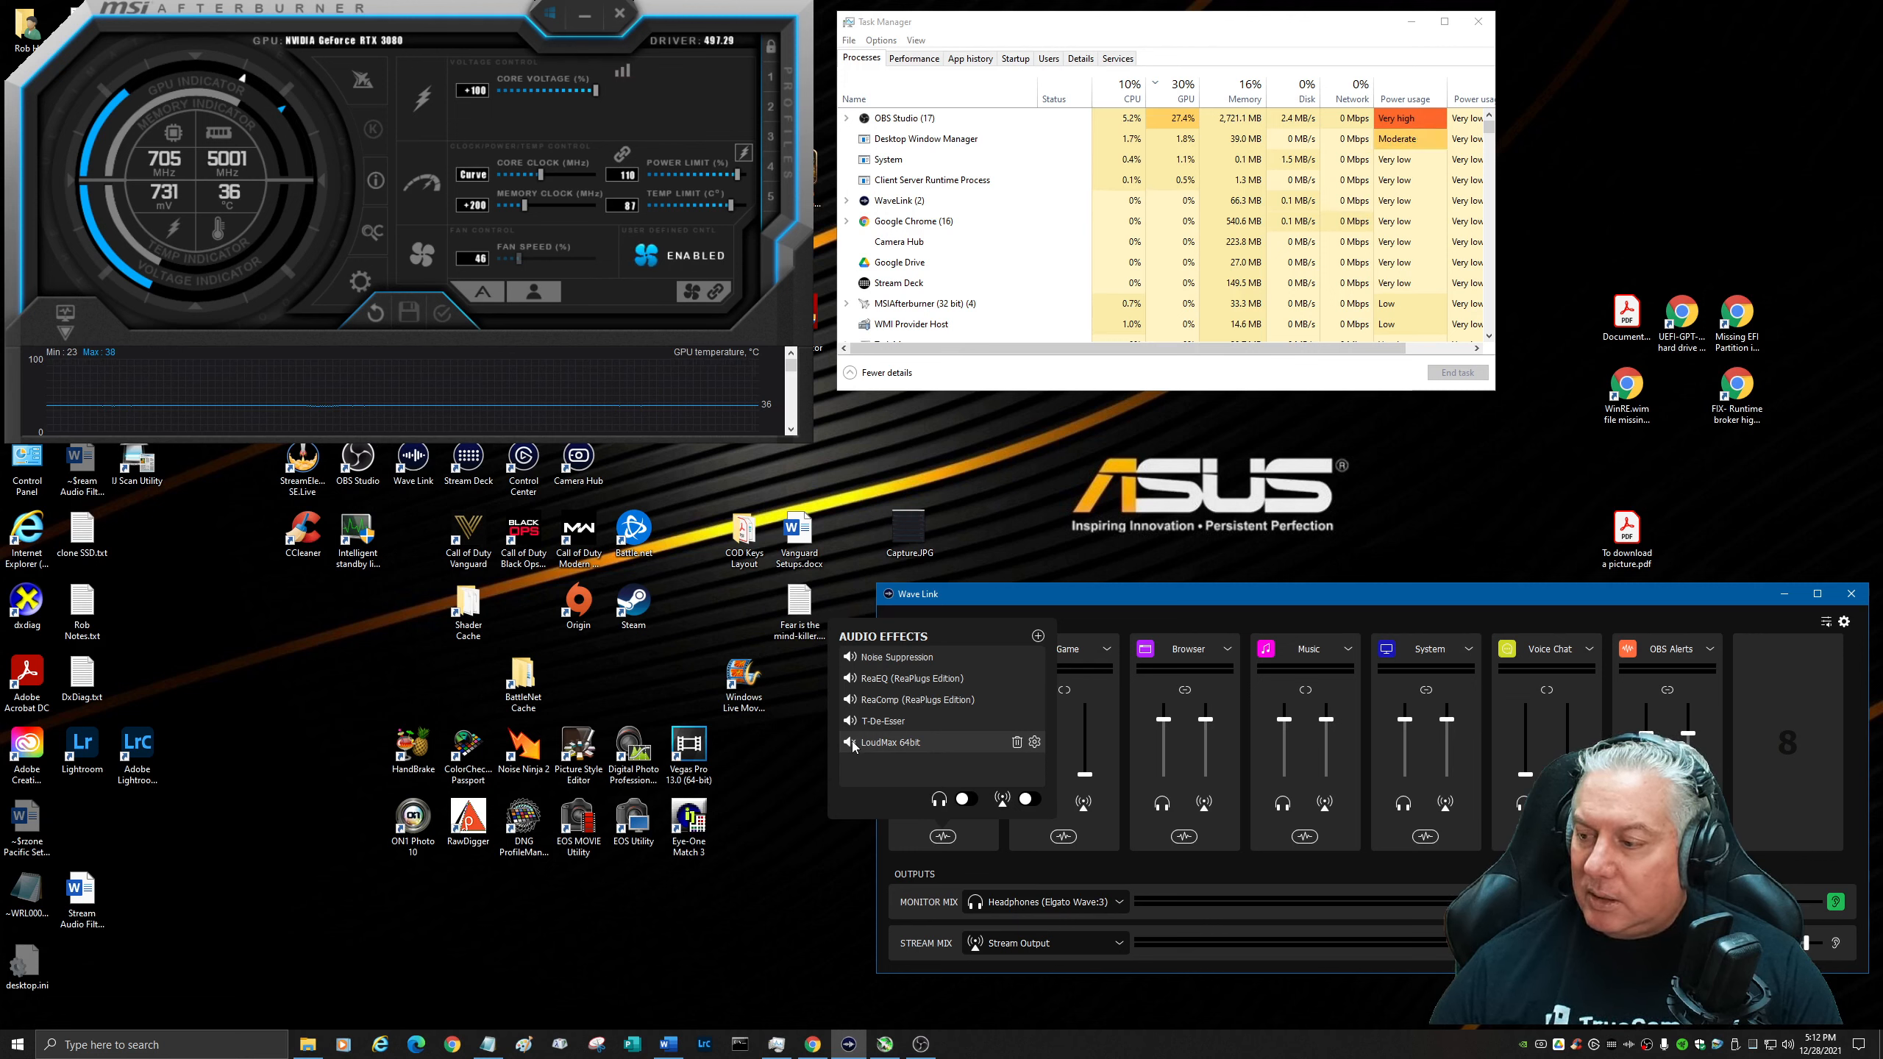
{"action": "left_click", "coordinate": [850, 743]}
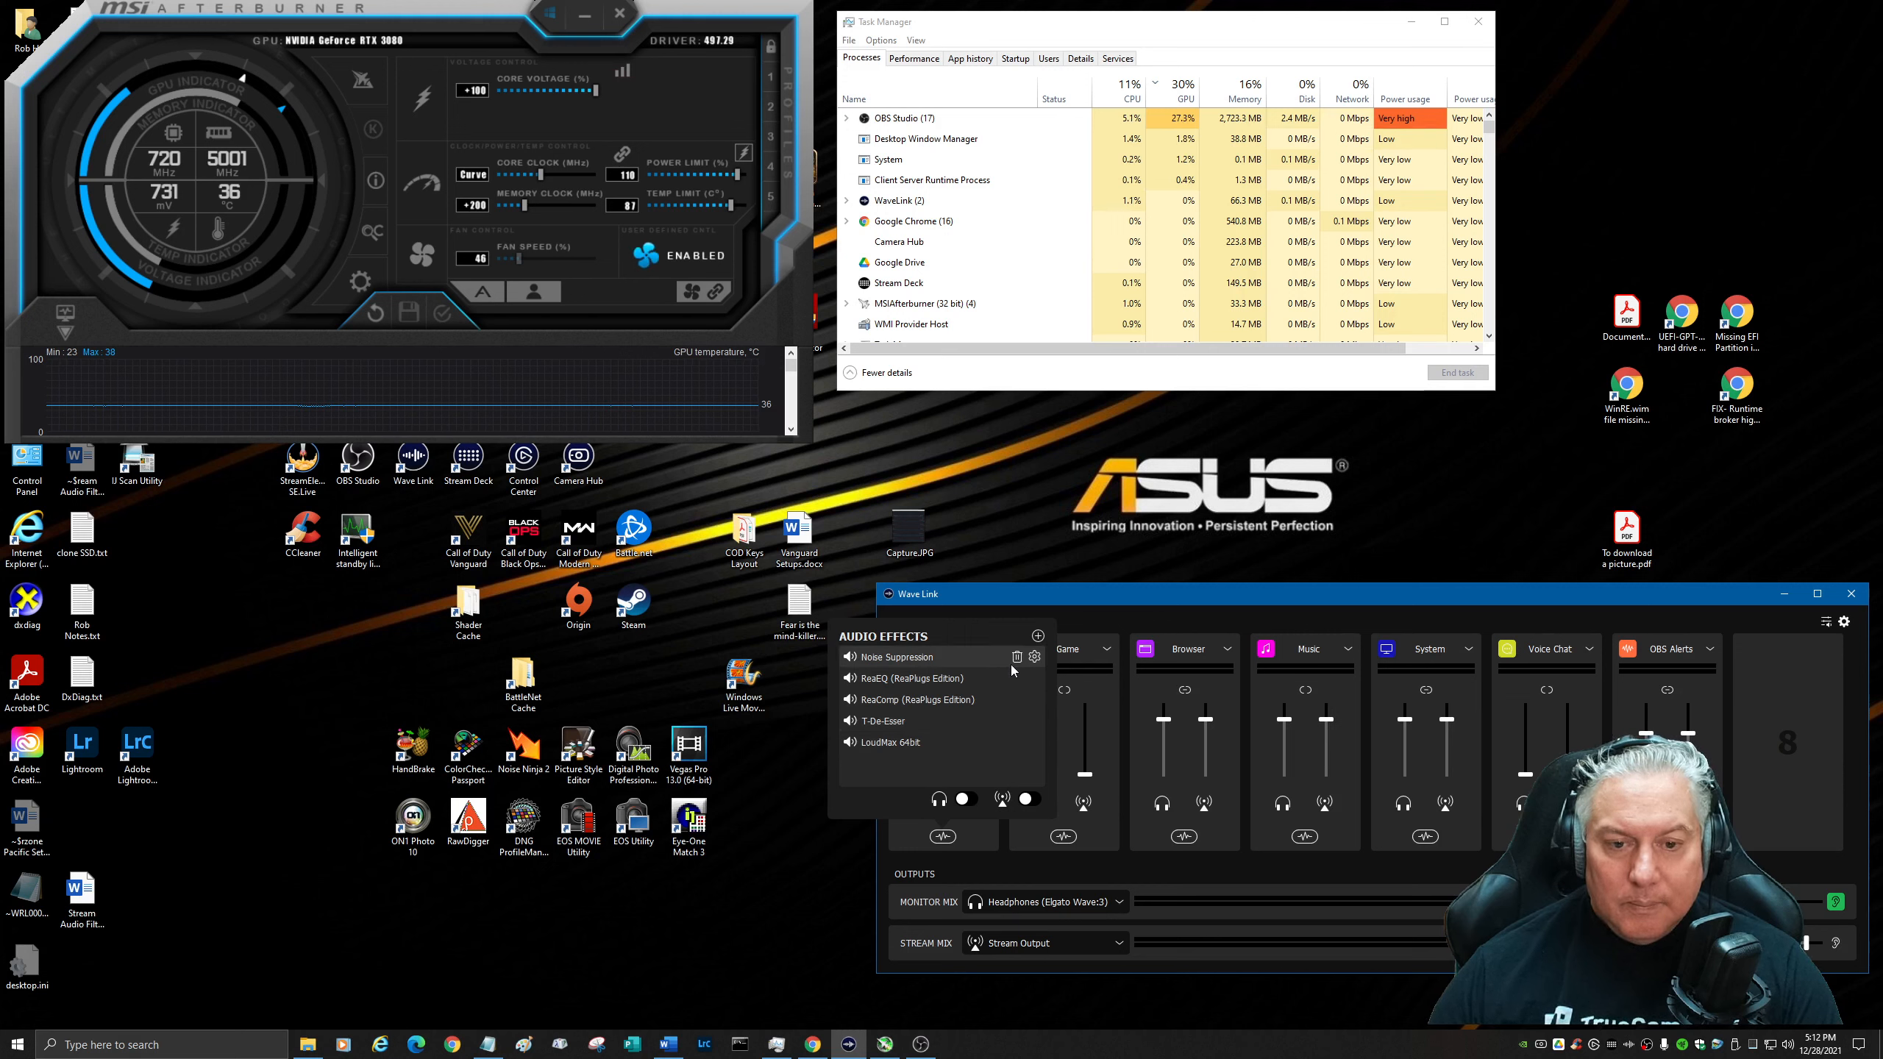
Bypass all five Wave:3 Mic effects, from Noise Suppression through LoudMax 64bit, to hear the unprocessed microphone.
{"action": "left_click", "coordinate": [852, 658]}
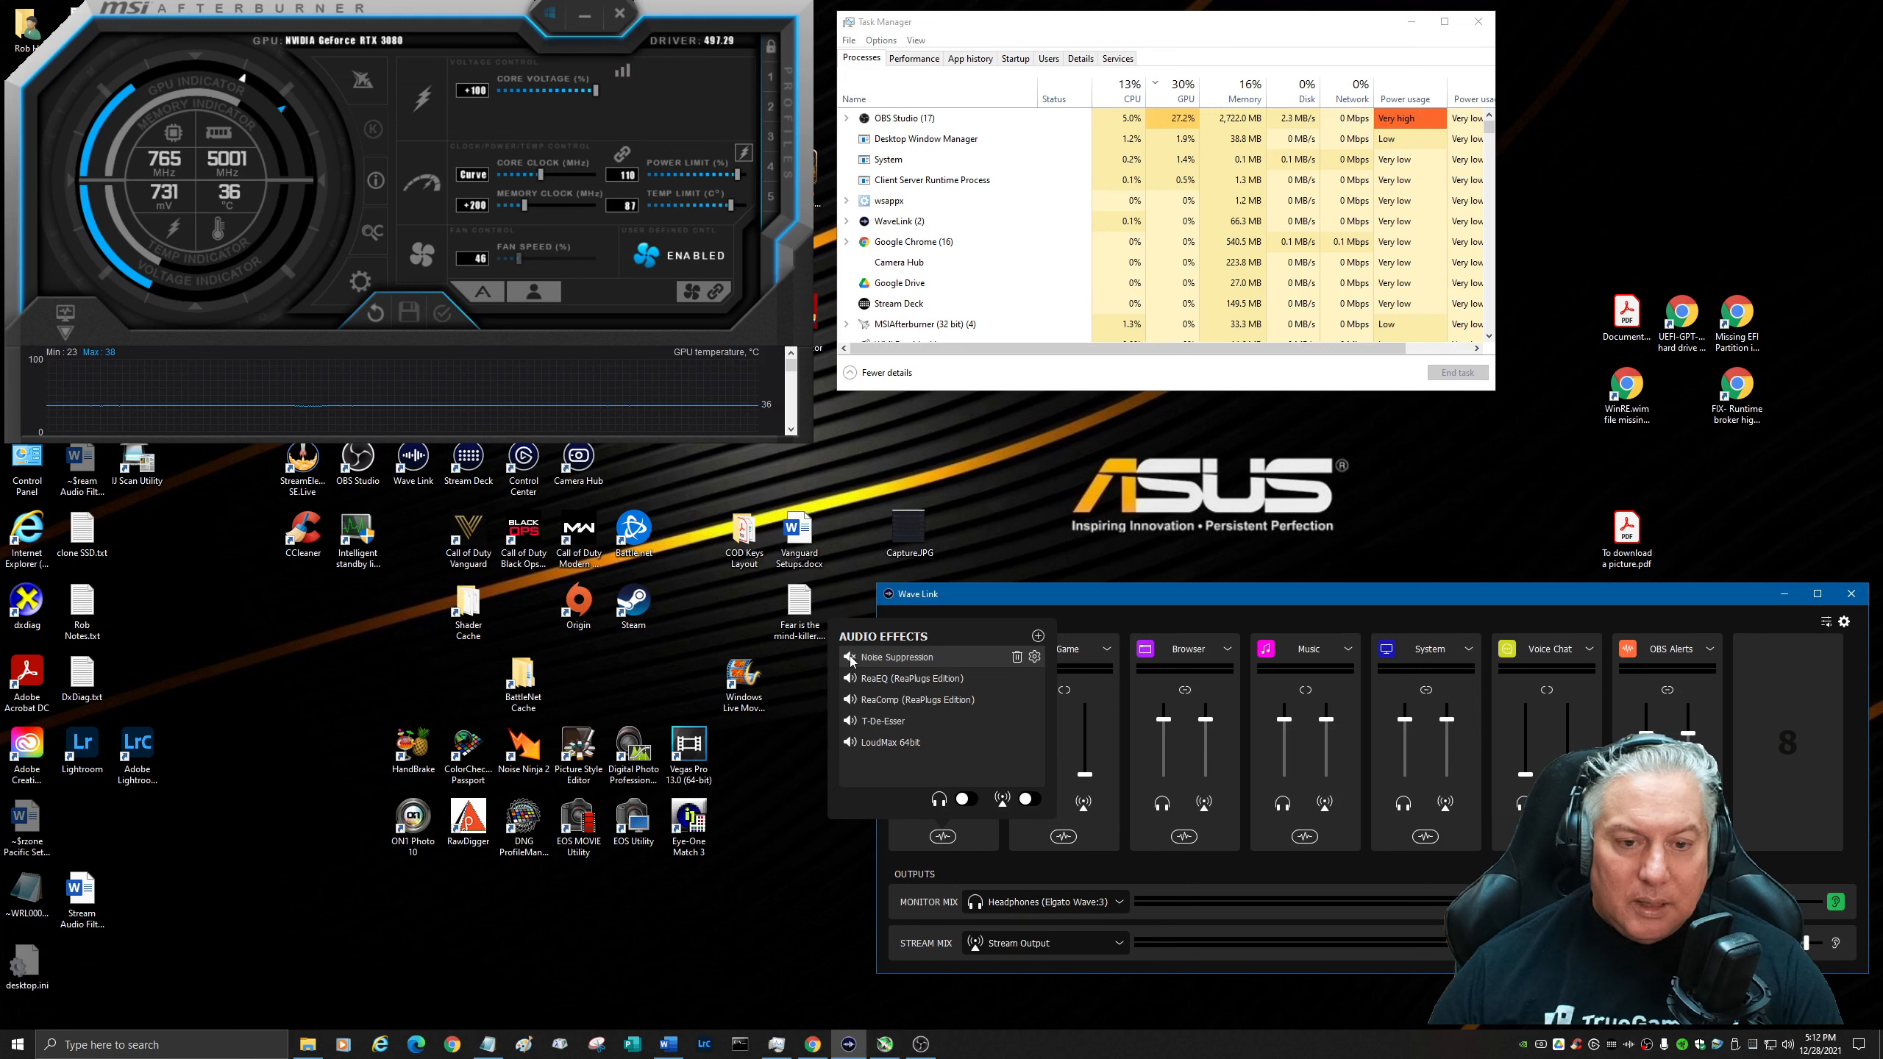
{"action": "left_click", "coordinate": [850, 700]}
{"action": "left_click", "coordinate": [850, 722]}
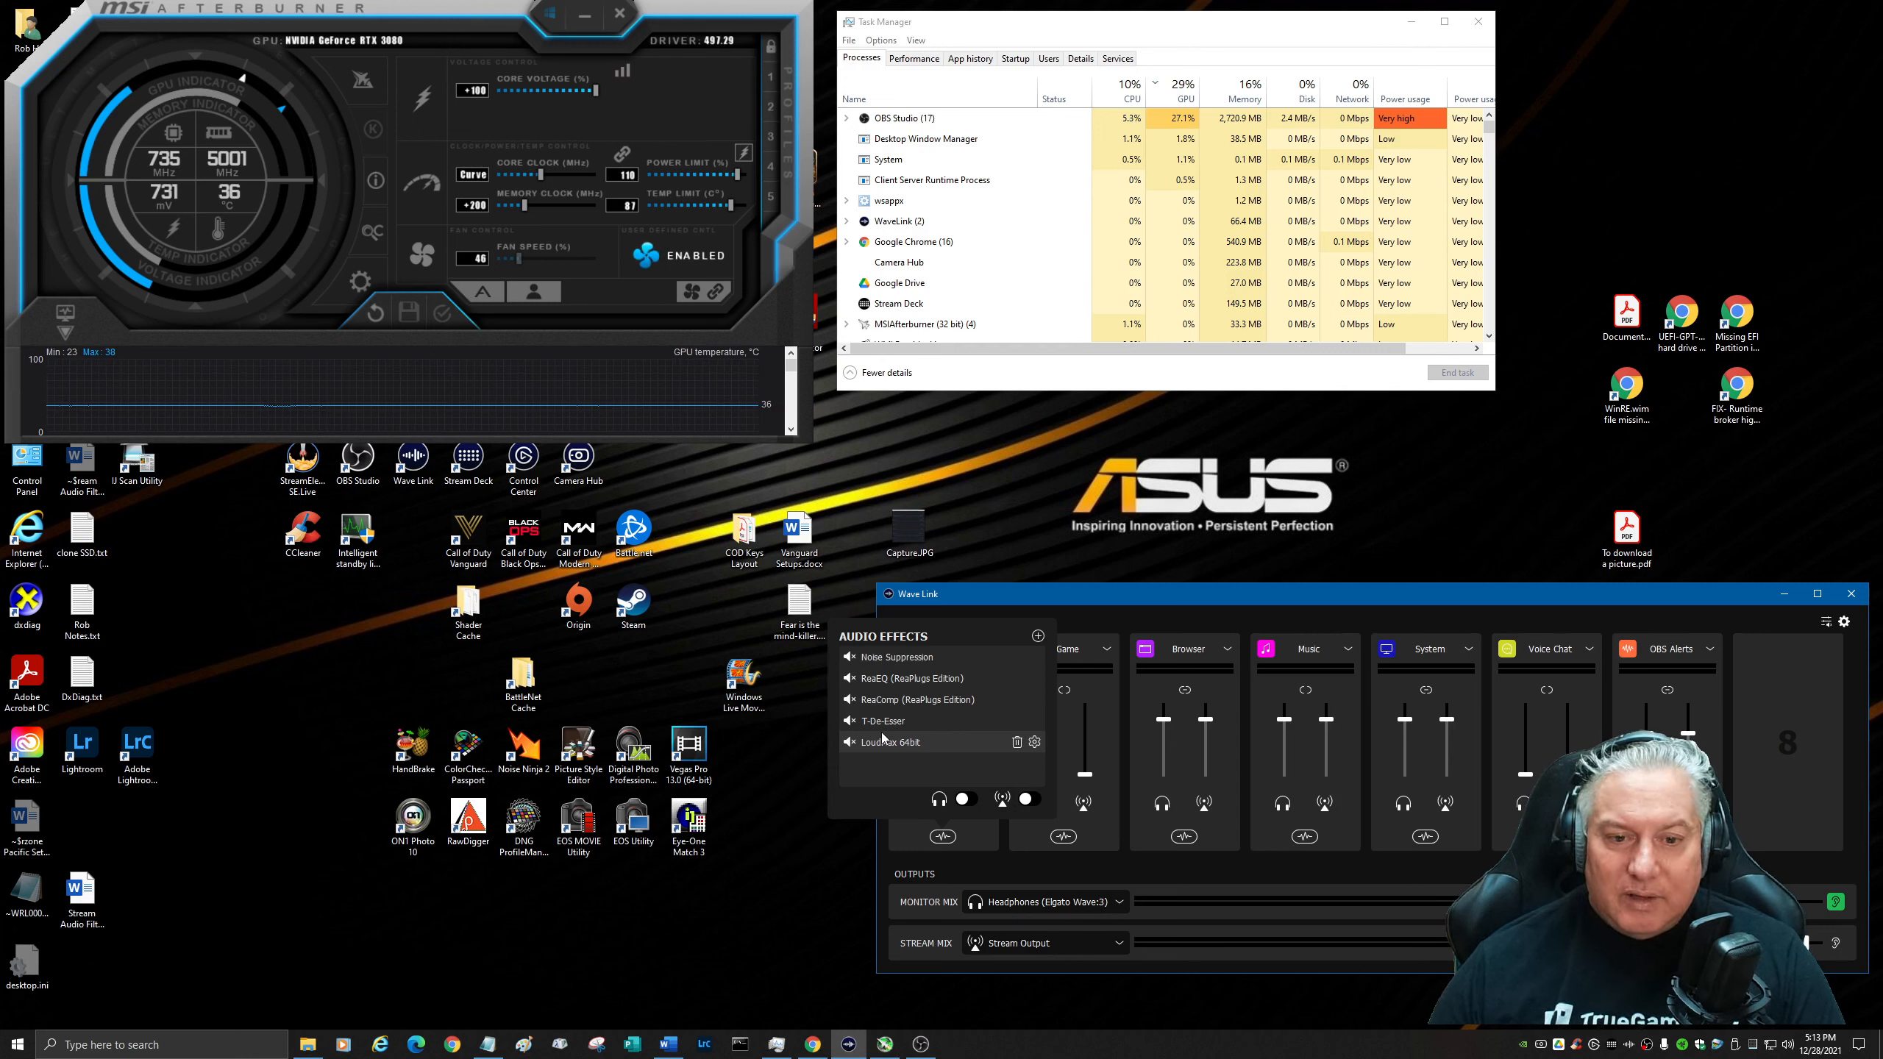
Re-enable Noise Suppression, ReaEQ, ReaComp, T-De-Esser and LoudMax 64bit on the Wave:3 Mic.
{"action": "left_click", "coordinate": [850, 657]}
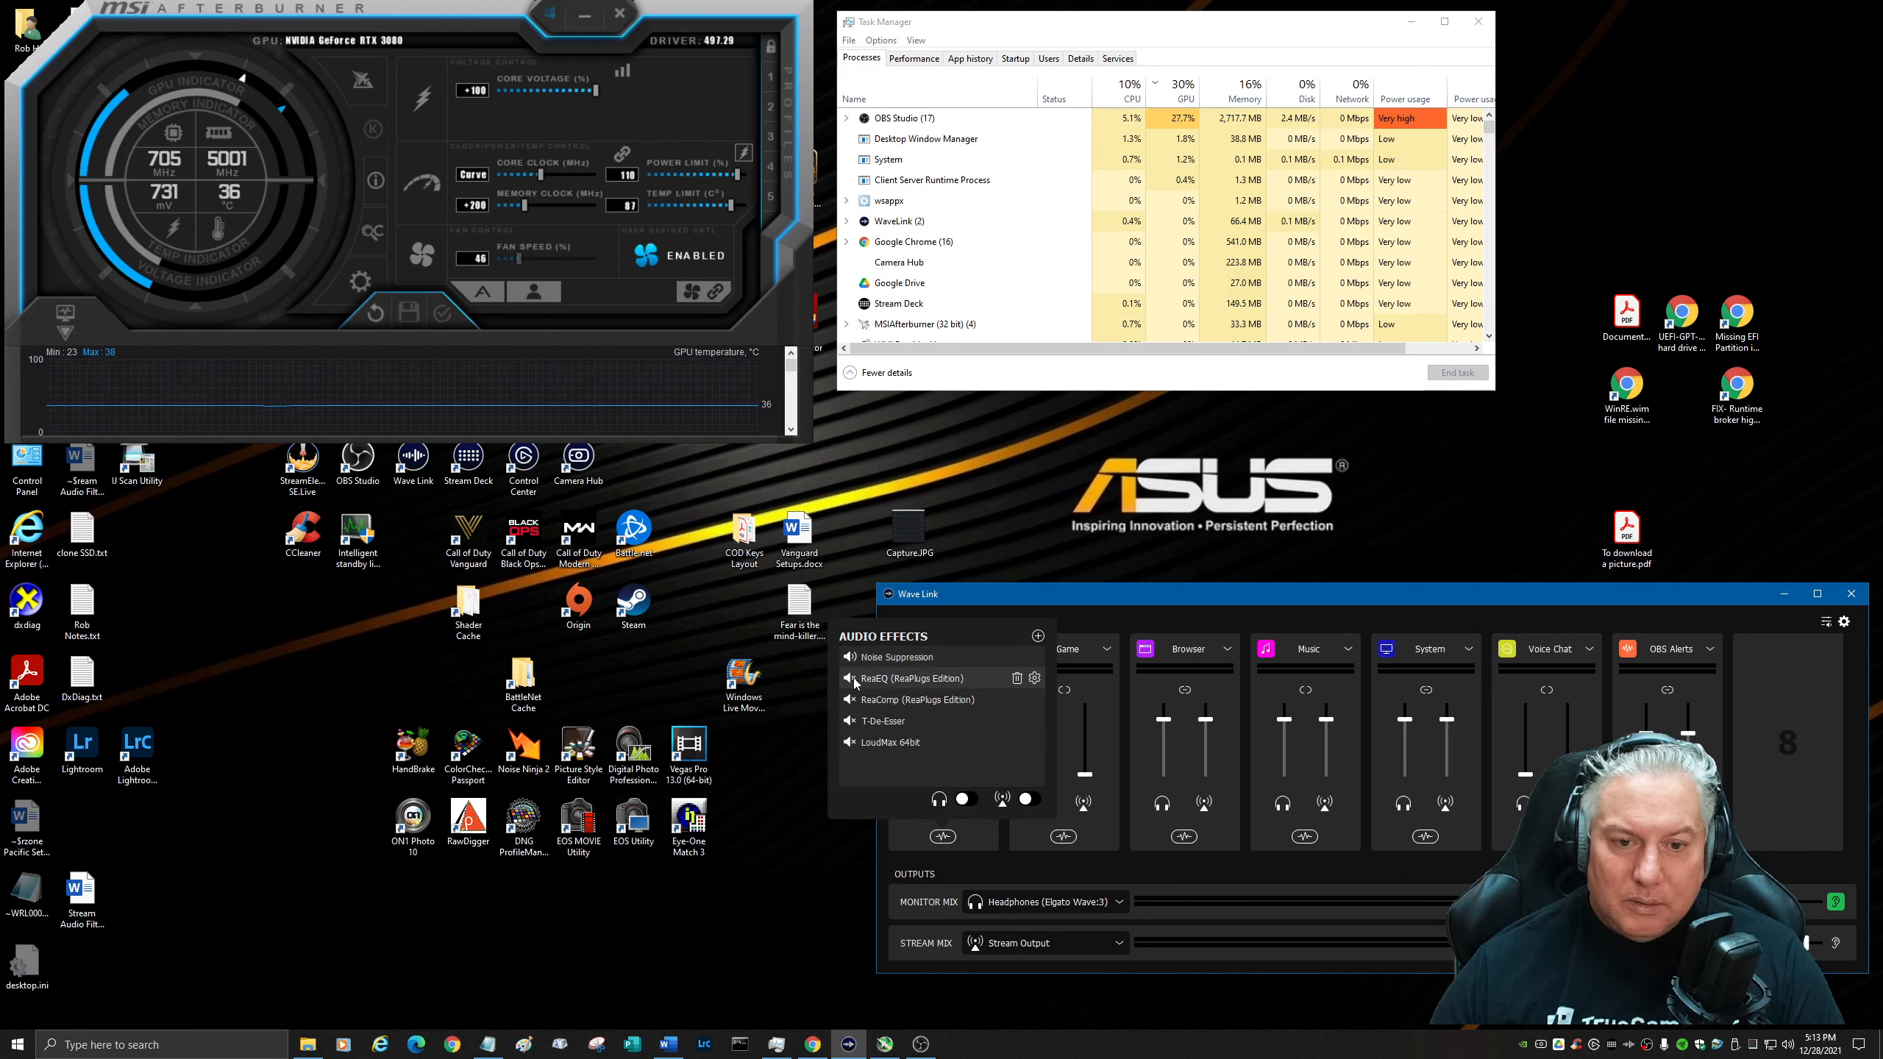
{"action": "left_click", "coordinate": [852, 678]}
{"action": "left_click", "coordinate": [850, 700]}
{"action": "left_click", "coordinate": [851, 721]}
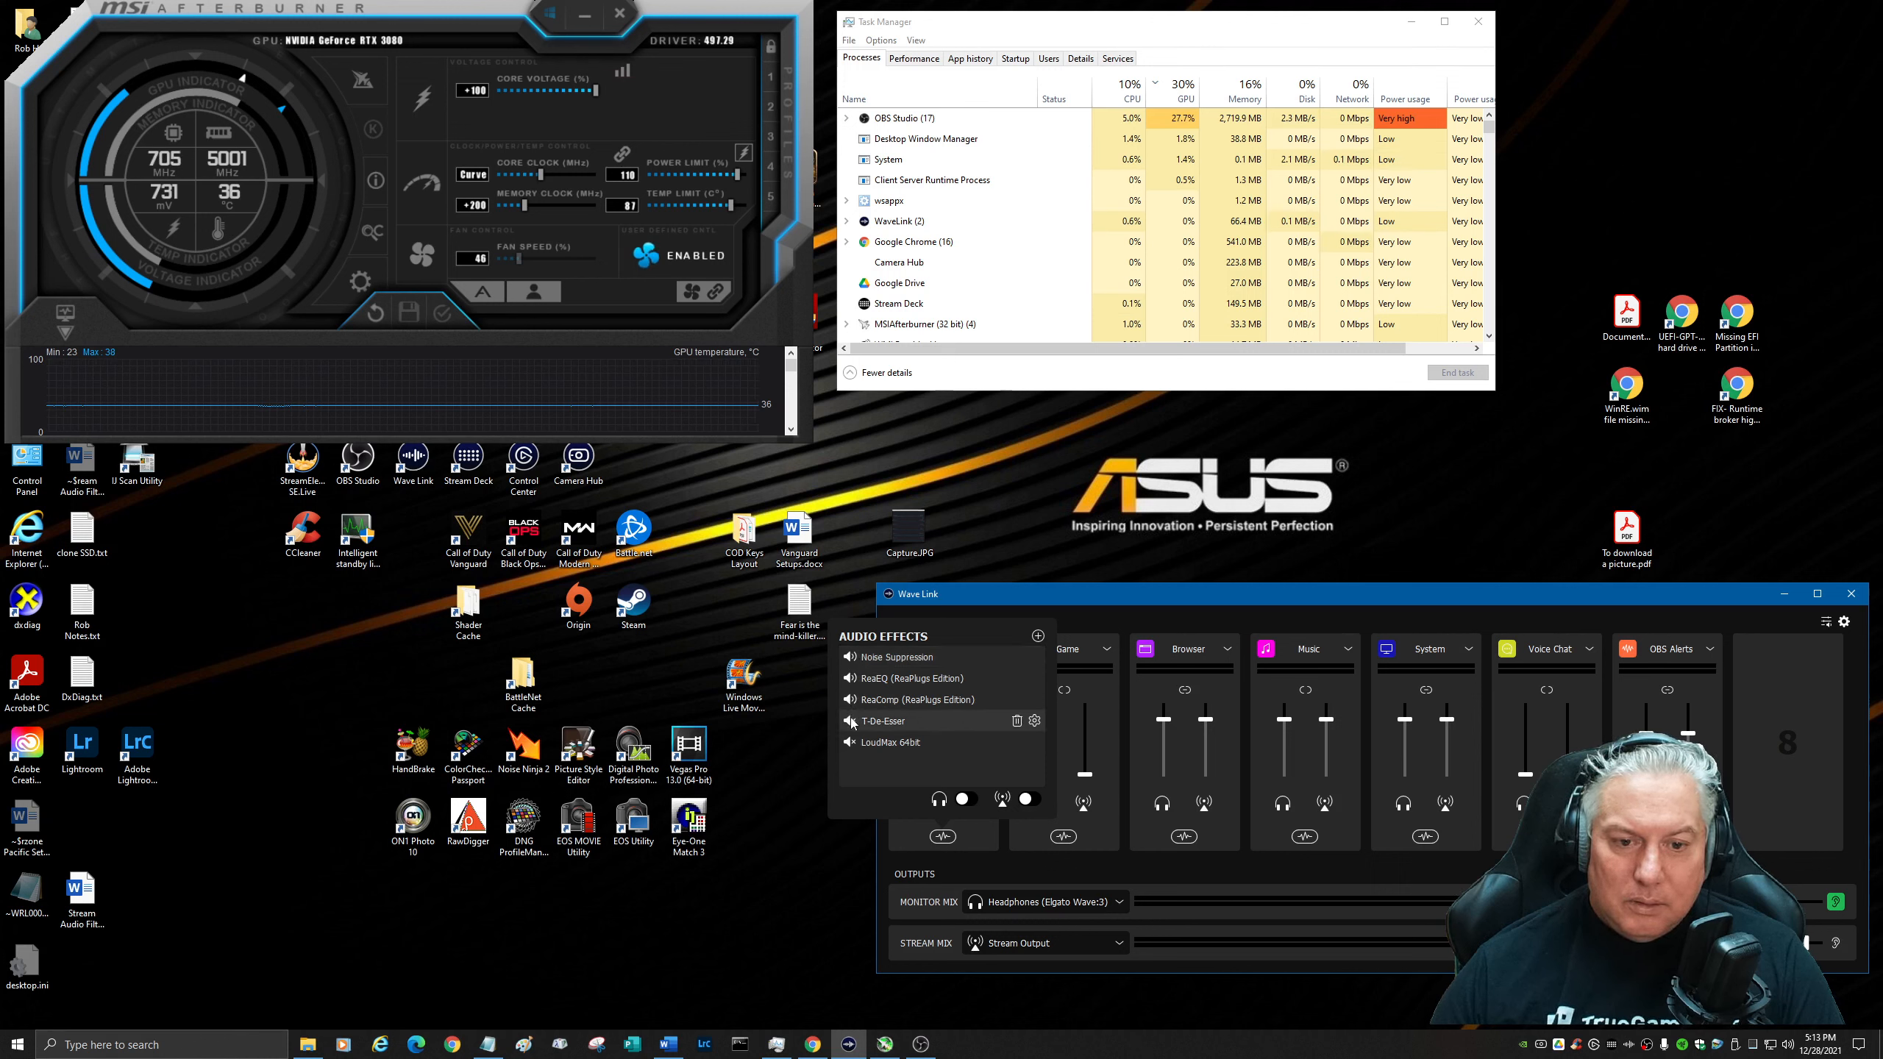
{"action": "left_click", "coordinate": [851, 743]}
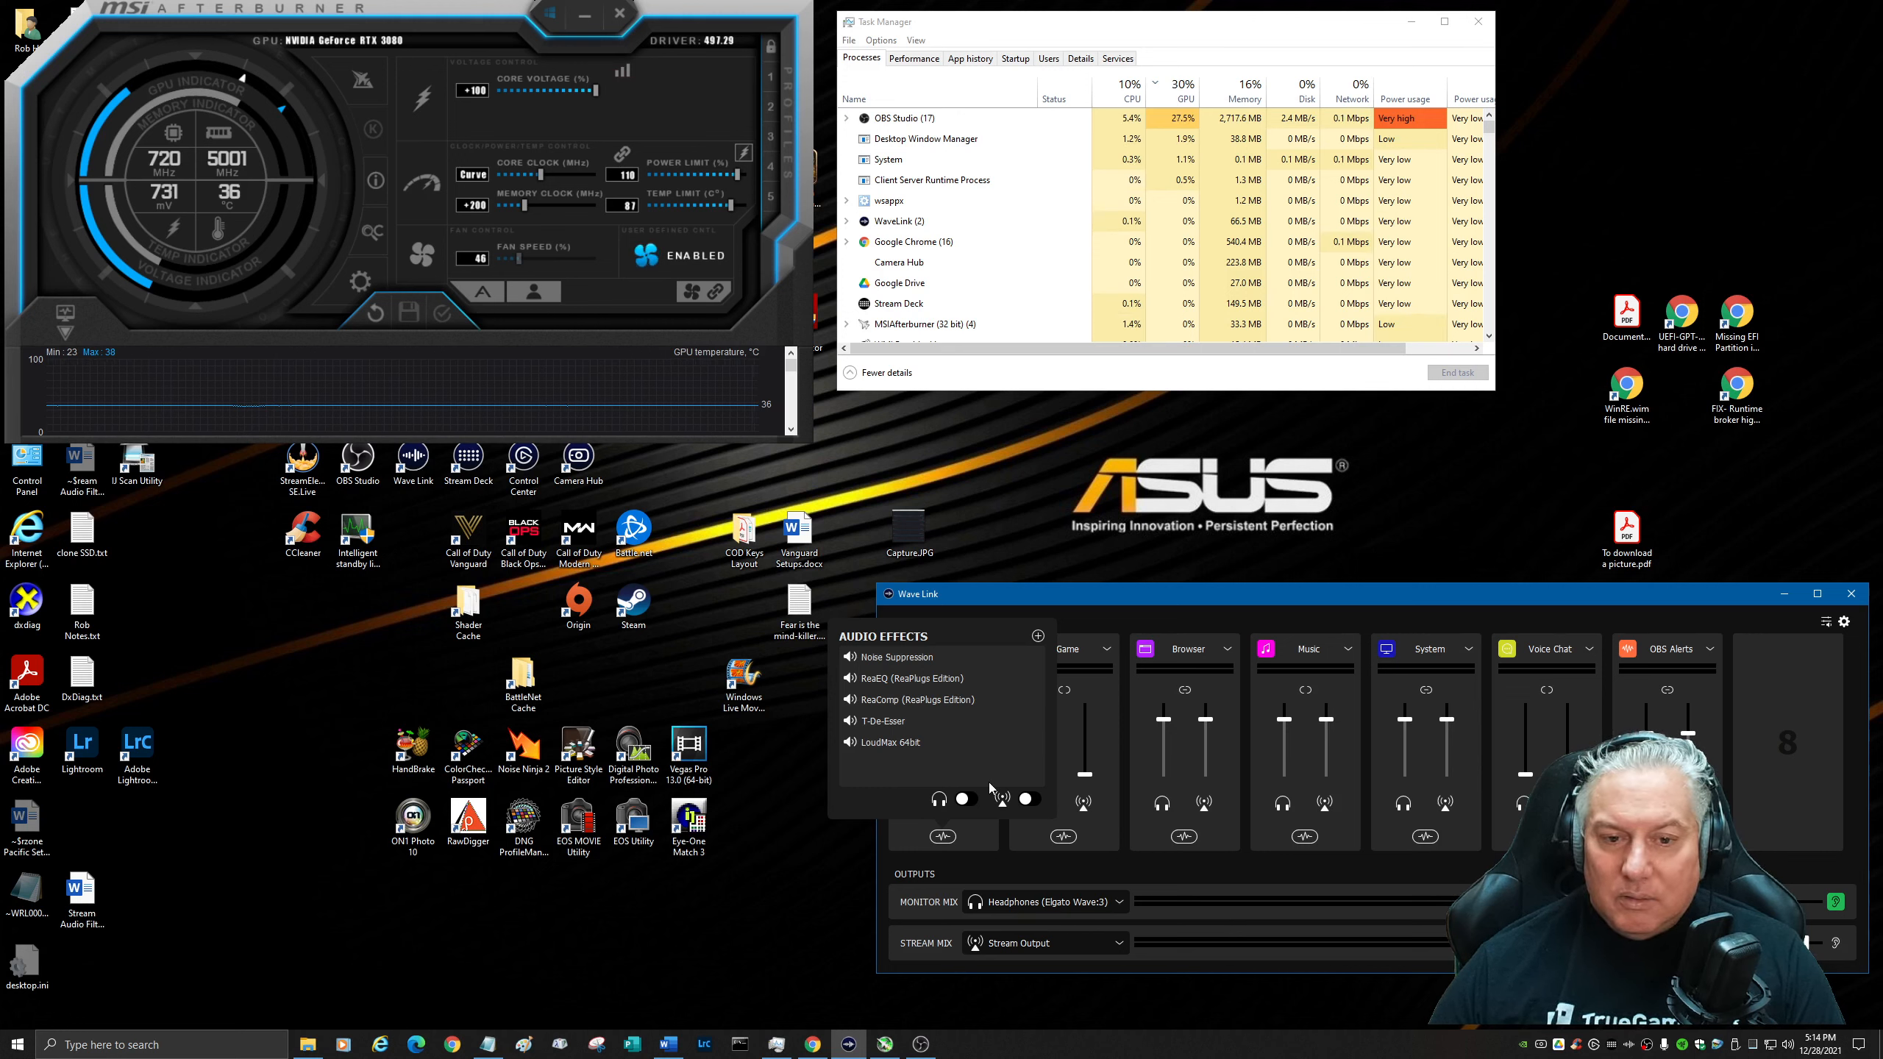
Switch to OBS, set the Elgato FaceCam's NVIDIA Greenscreen filter mode to Quality, and close the filters window.
{"action": "mouse_move", "coordinate": [943, 677]}
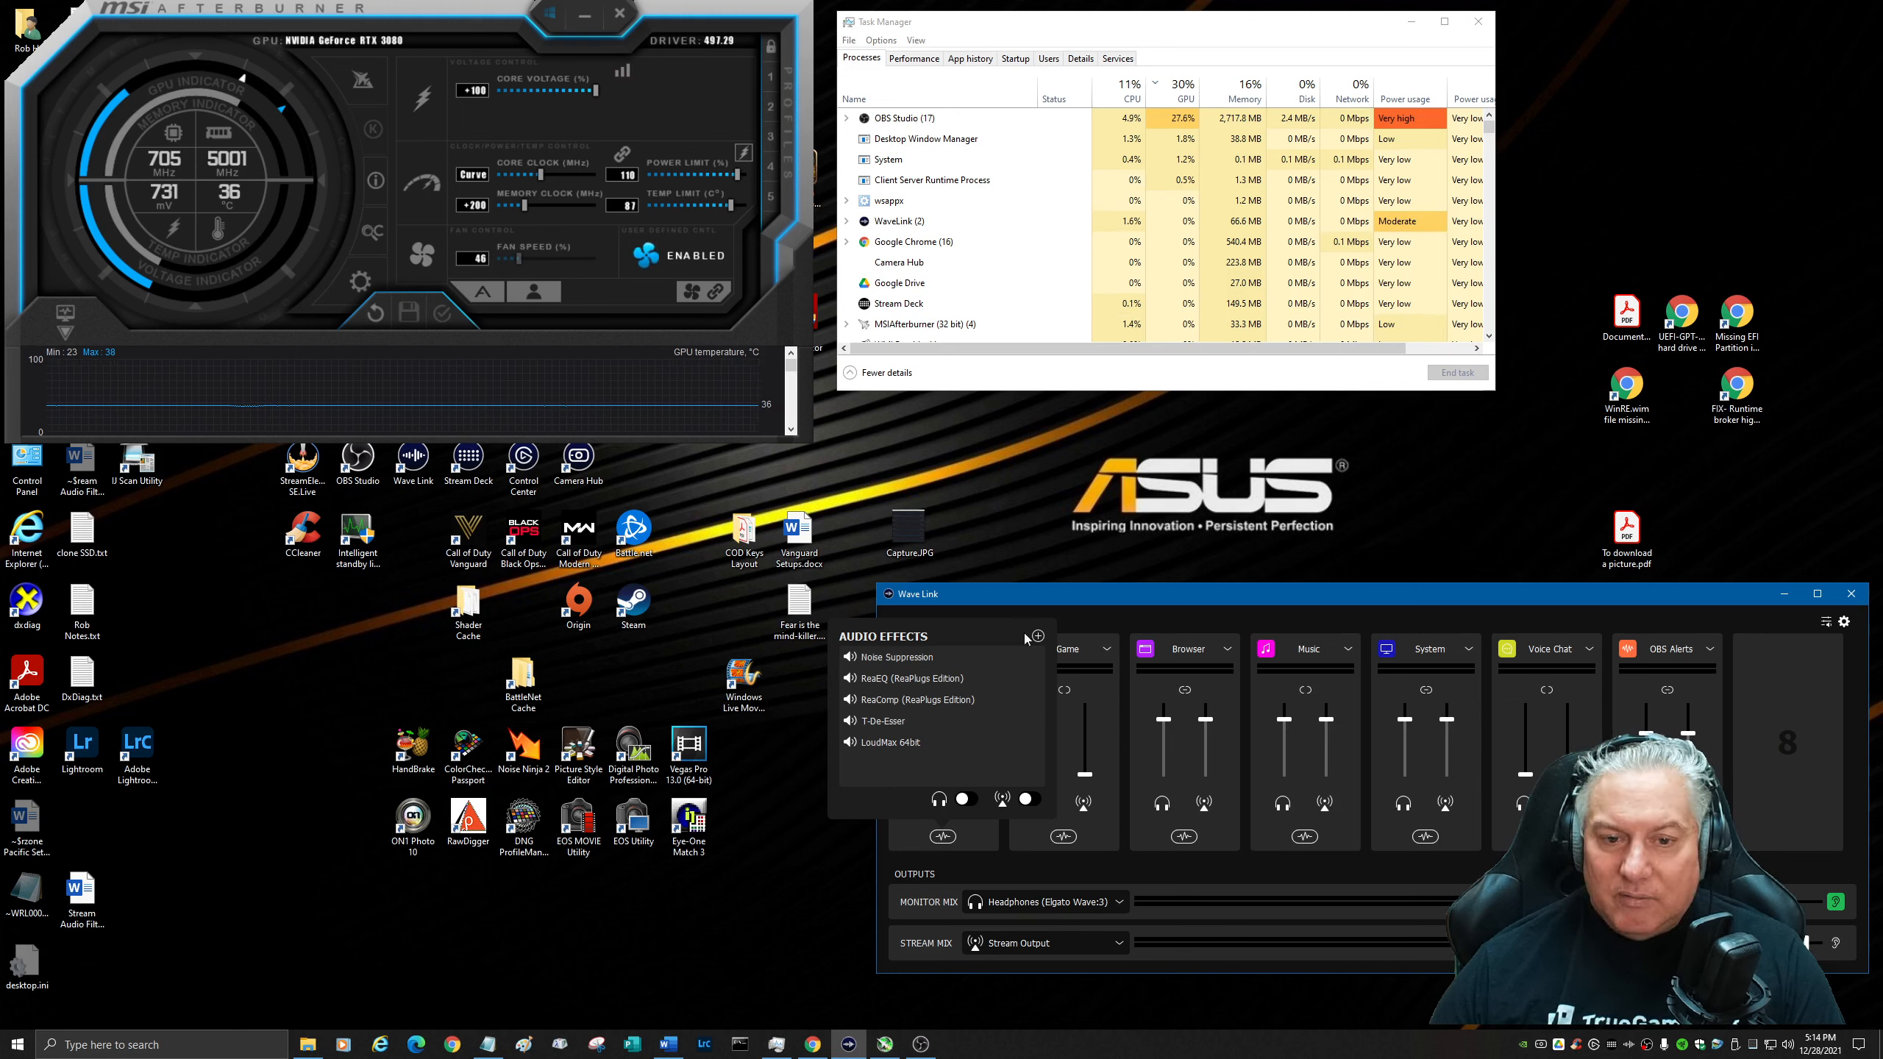
{"action": "mouse_move", "coordinate": [1015, 699]}
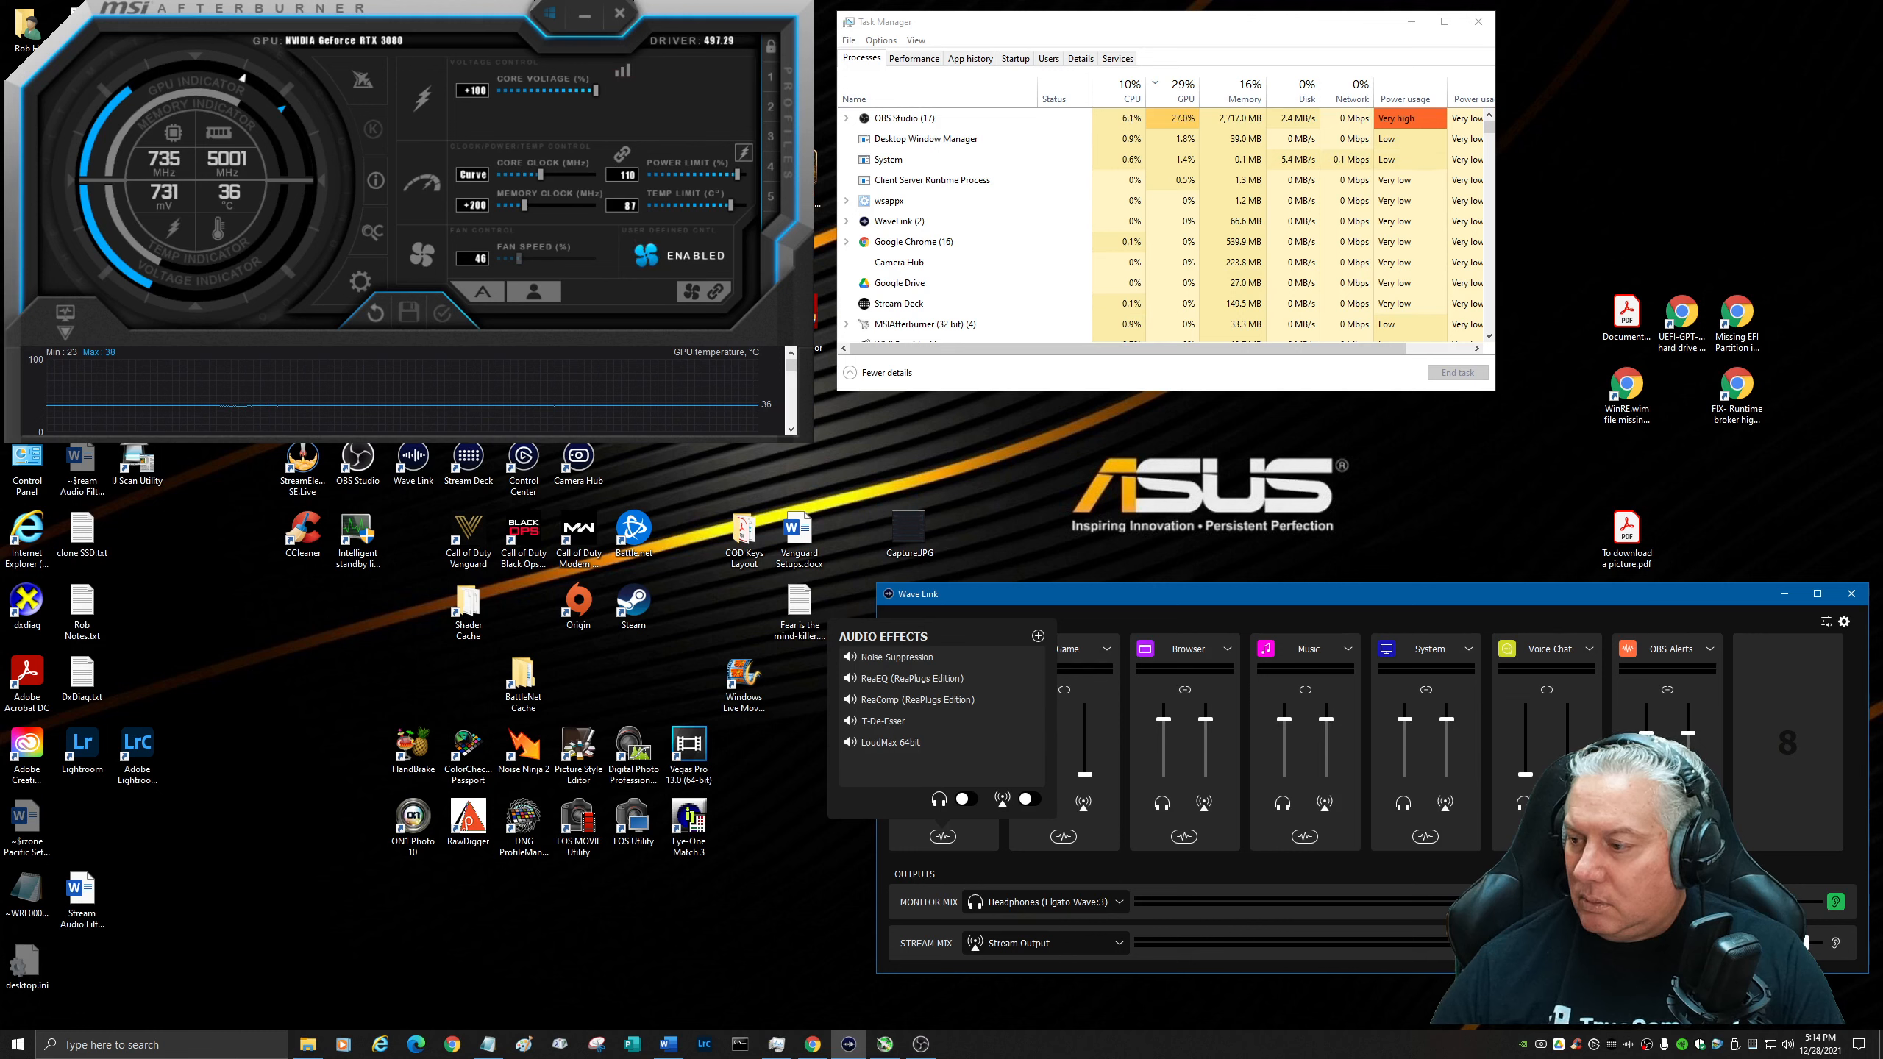
{"action": "key", "text": "alt+Tab"}
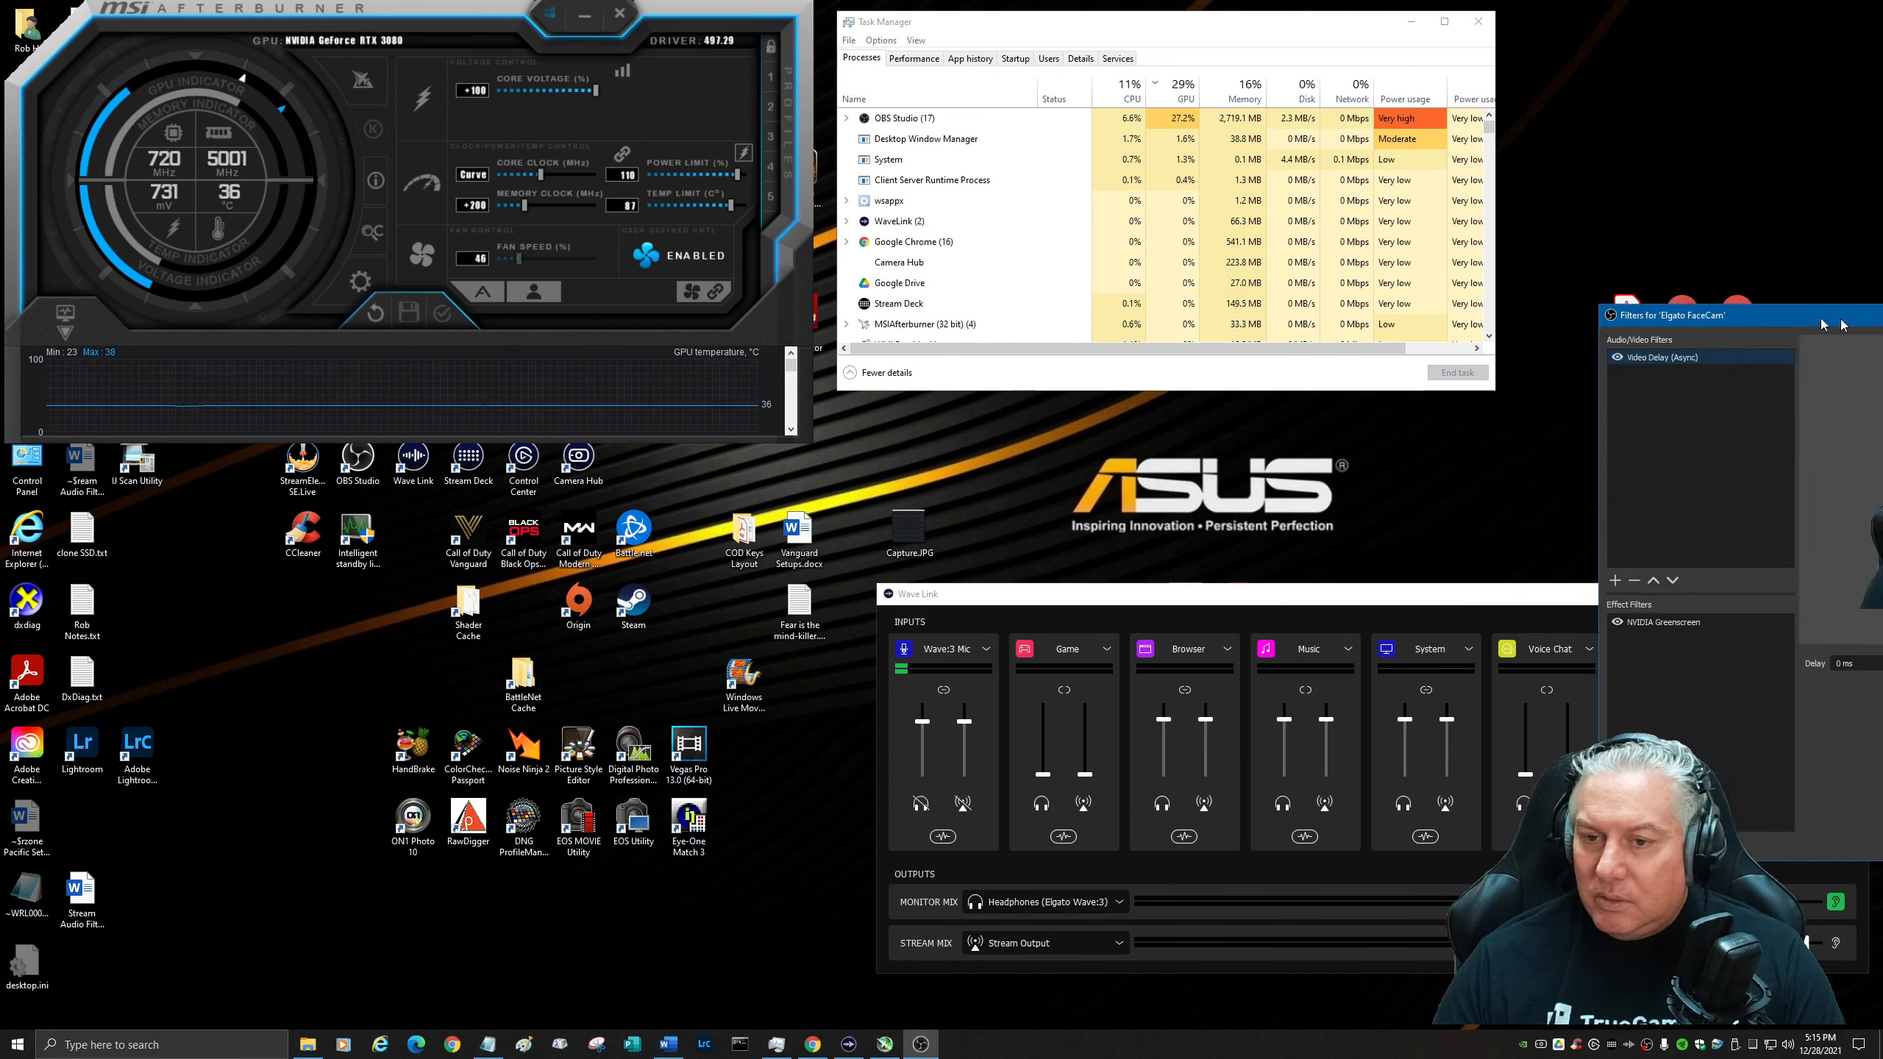
{"action": "left_click", "coordinate": [868, 569]}
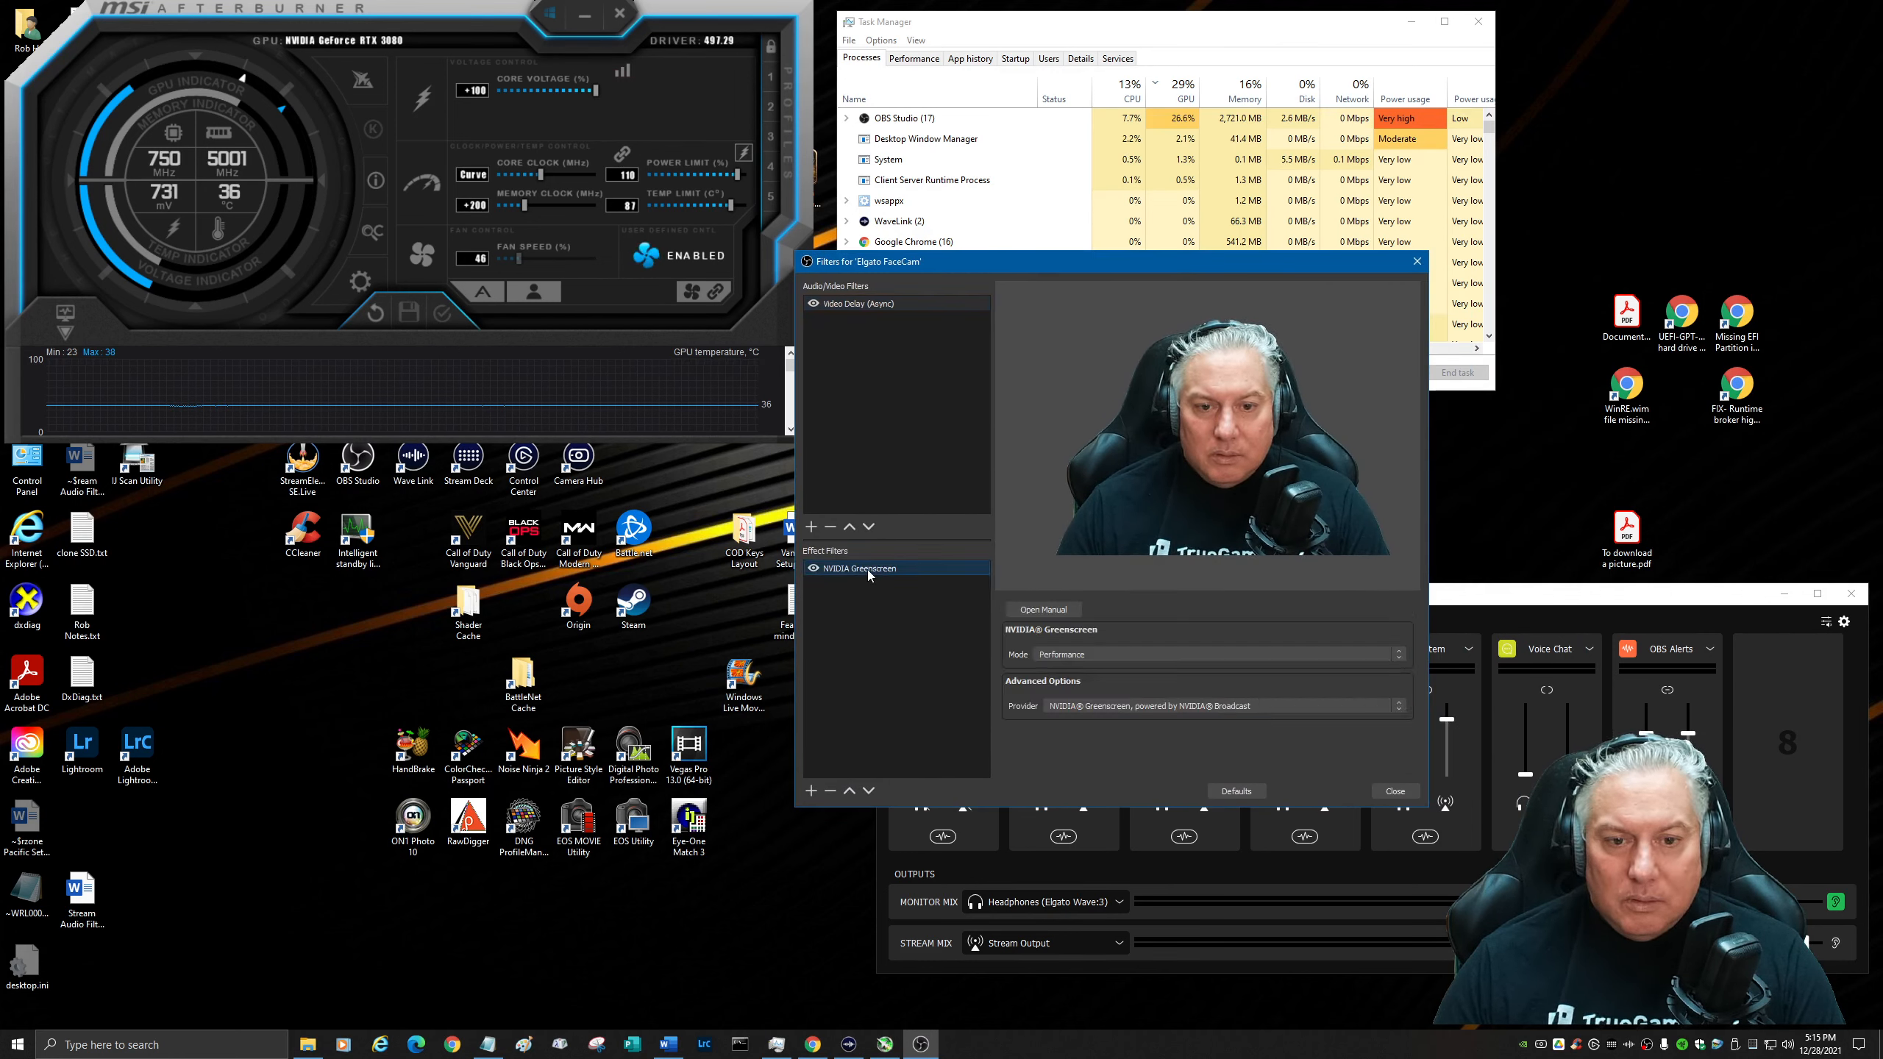
{"action": "left_click", "coordinate": [1068, 655]}
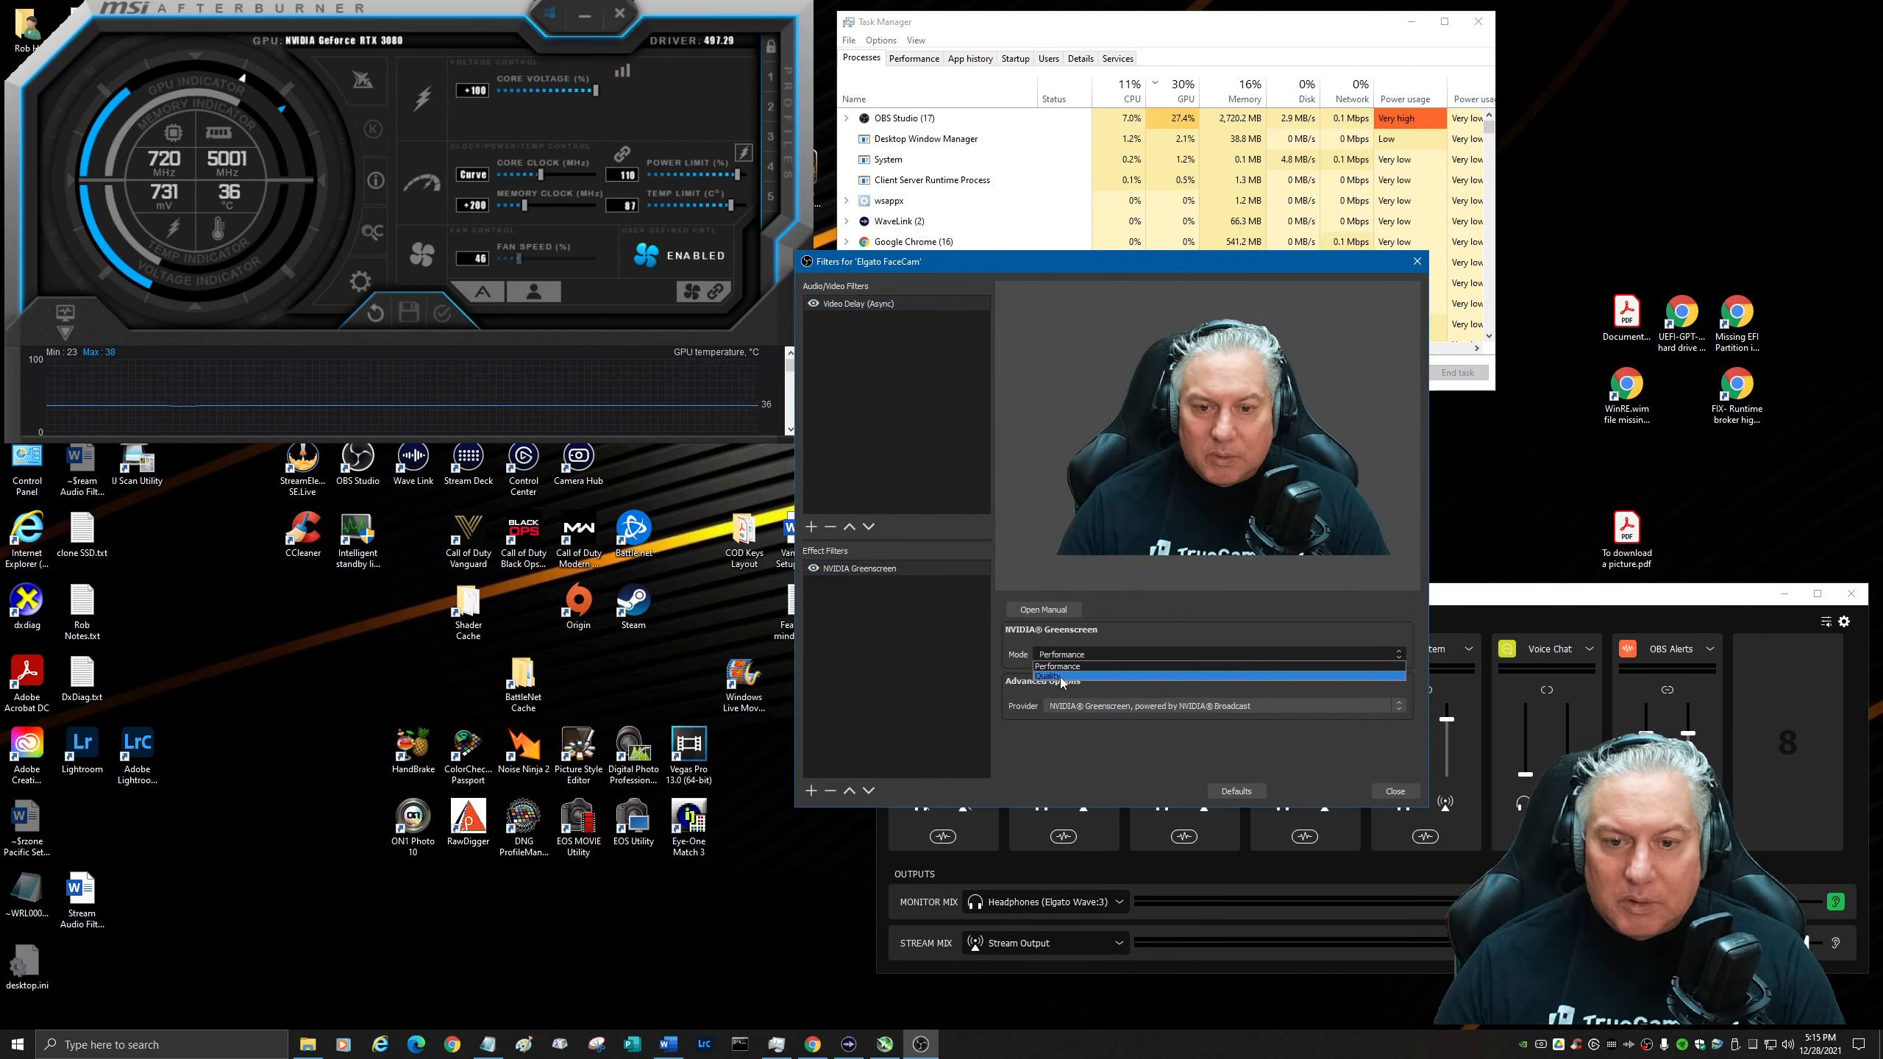
{"action": "left_click", "coordinate": [1061, 678]}
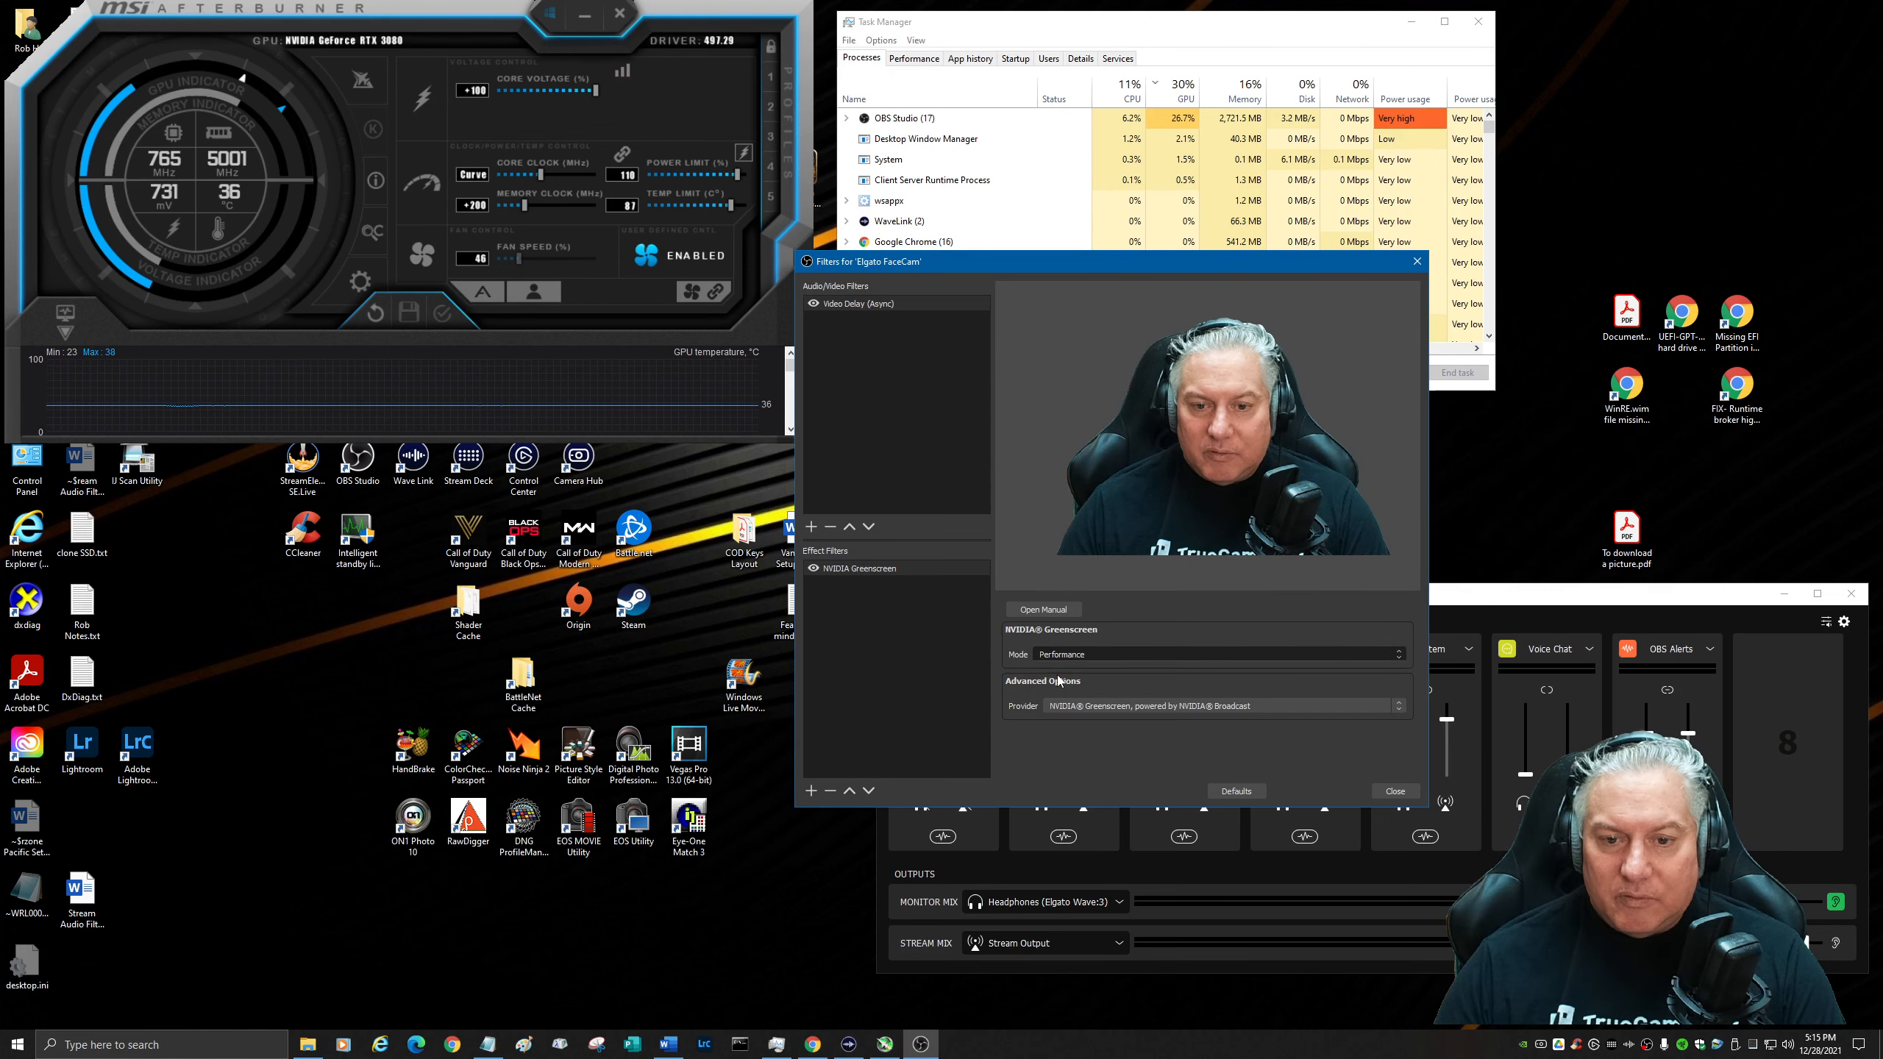
{"action": "left_click", "coordinate": [1396, 792]}
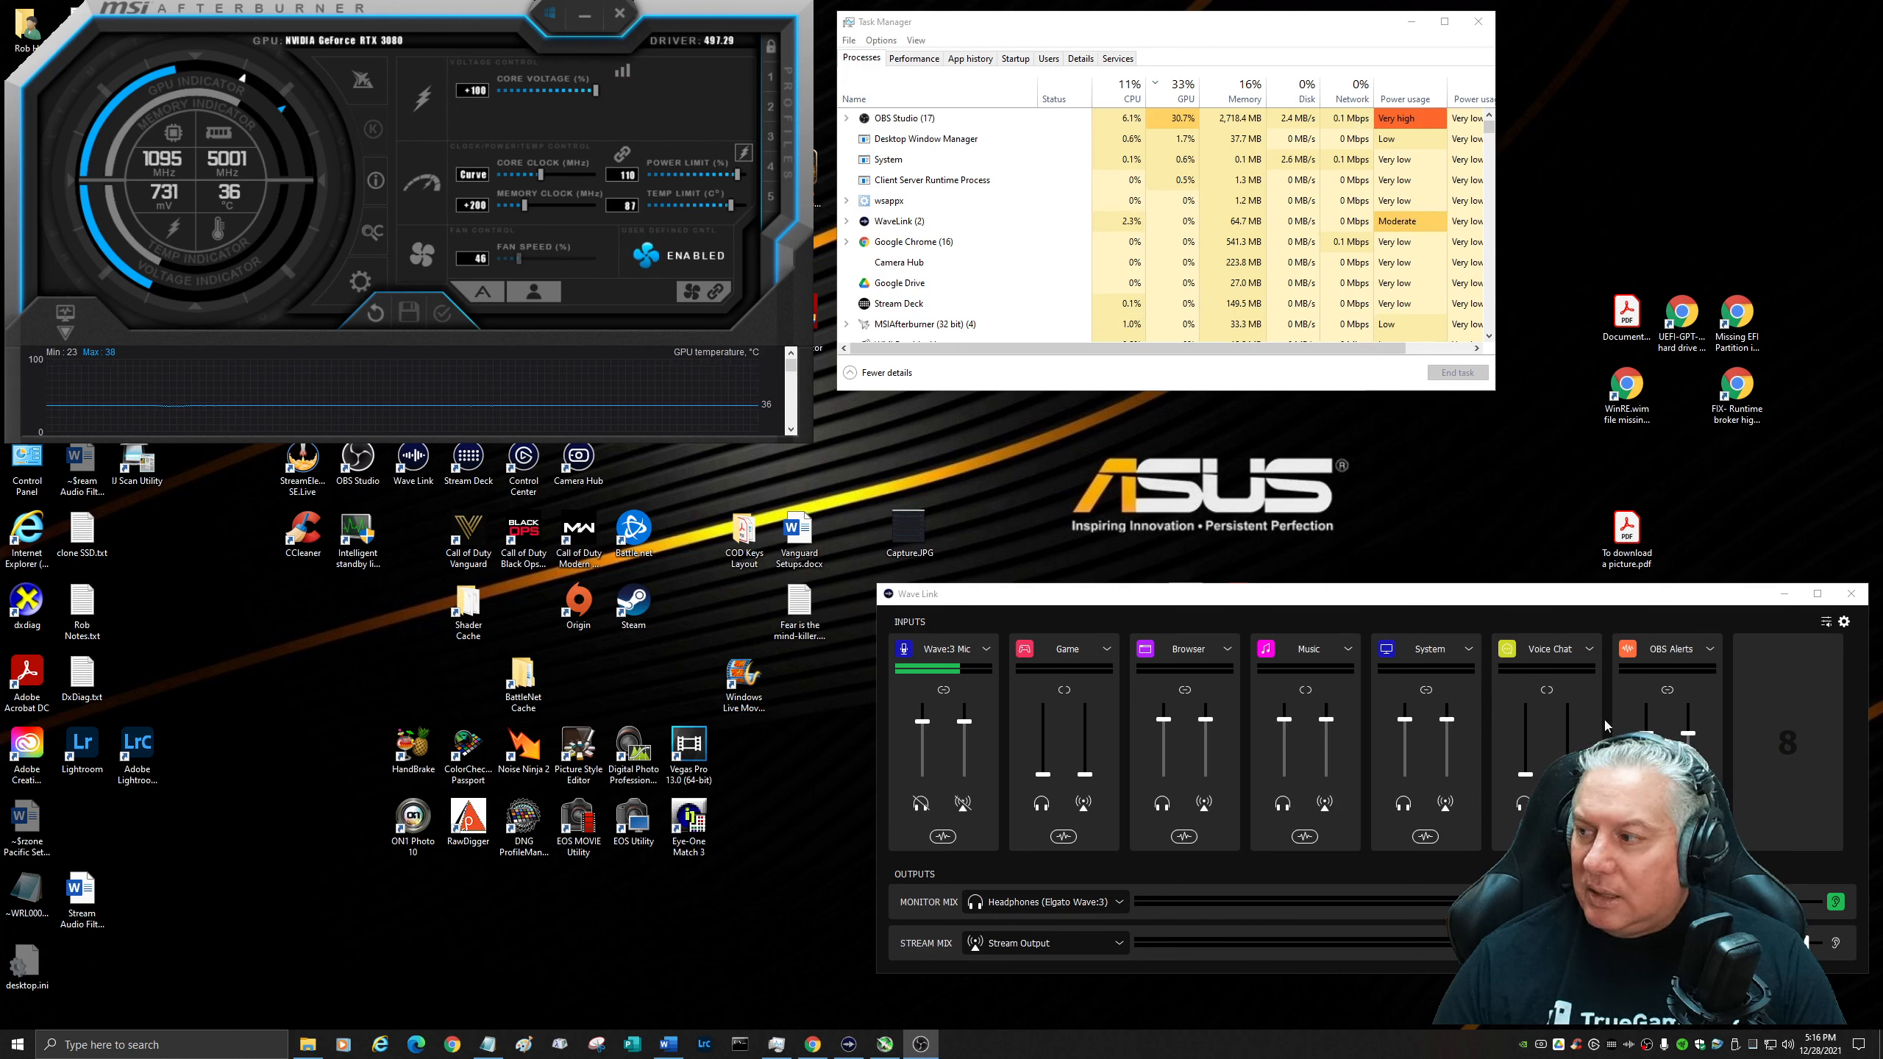
Return to Wave Link and review the Wave:3 Mic's audio effects list once more.
{"action": "mouse_move", "coordinate": [1822, 837]}
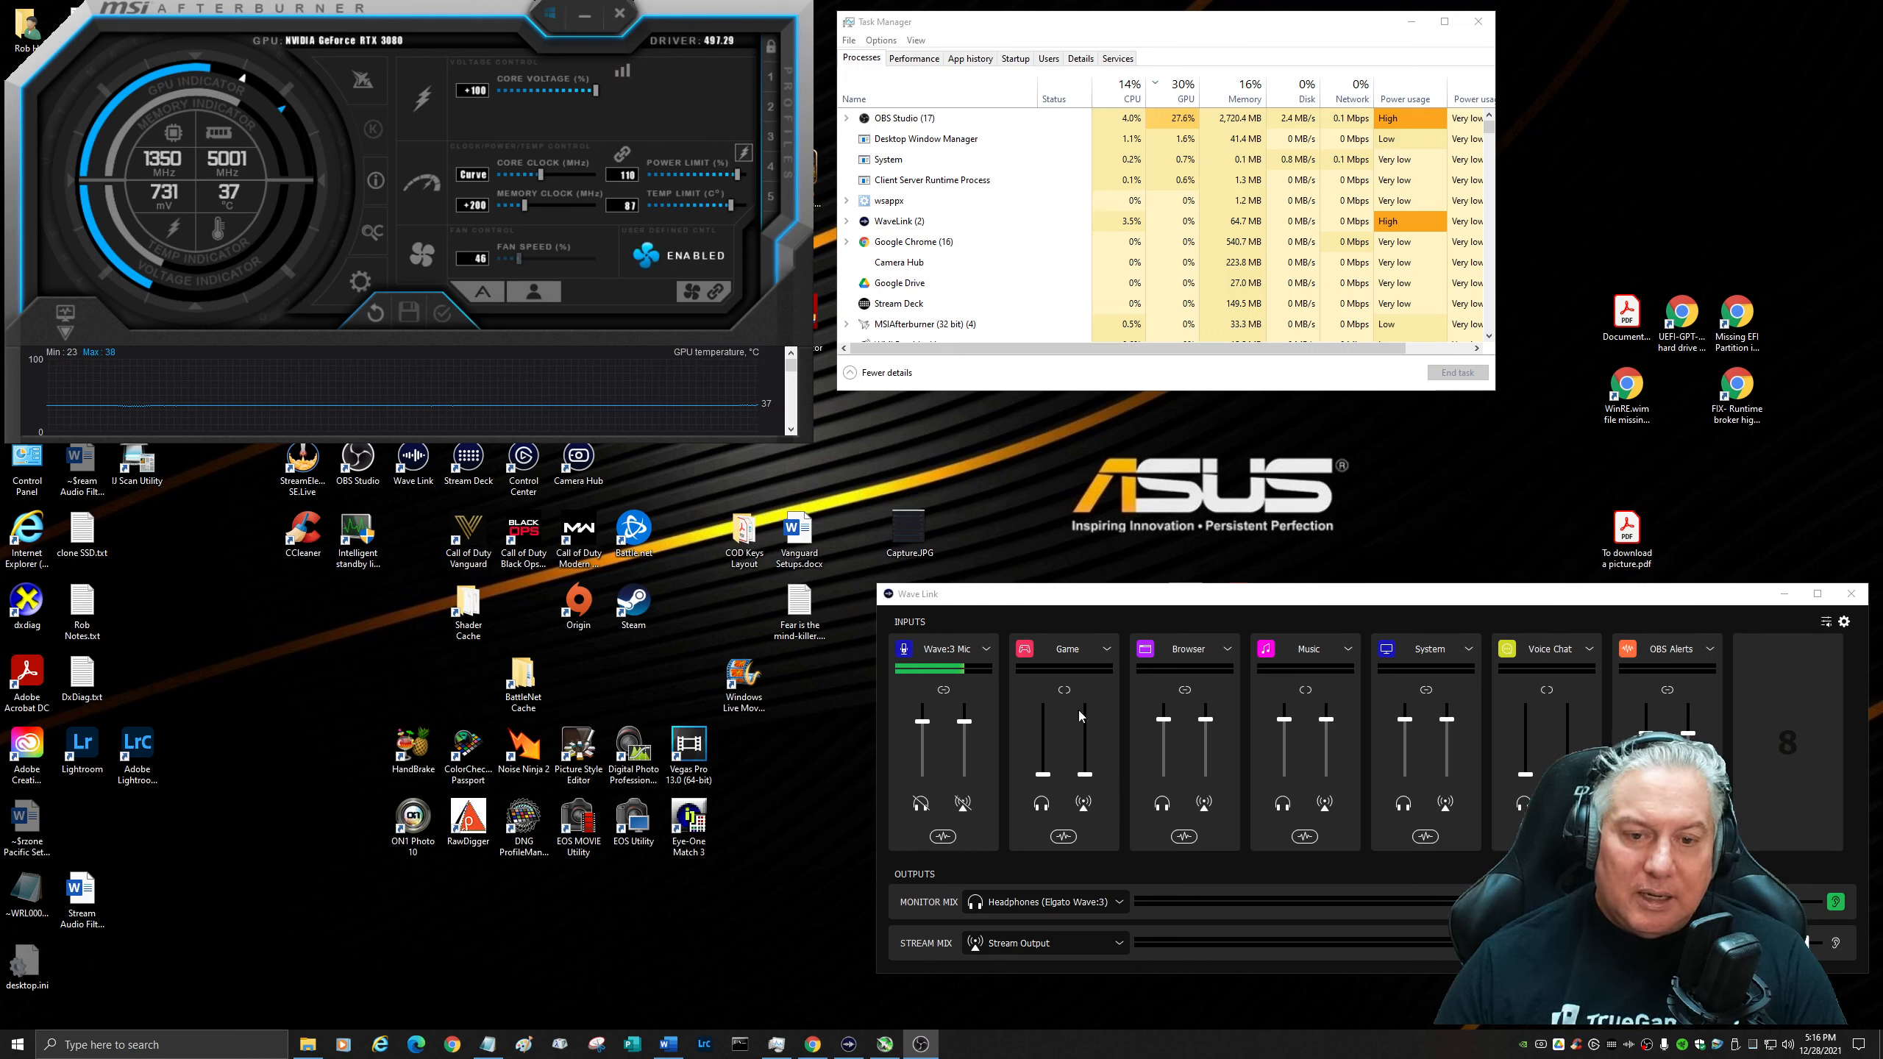
{"action": "left_click", "coordinate": [942, 838]}
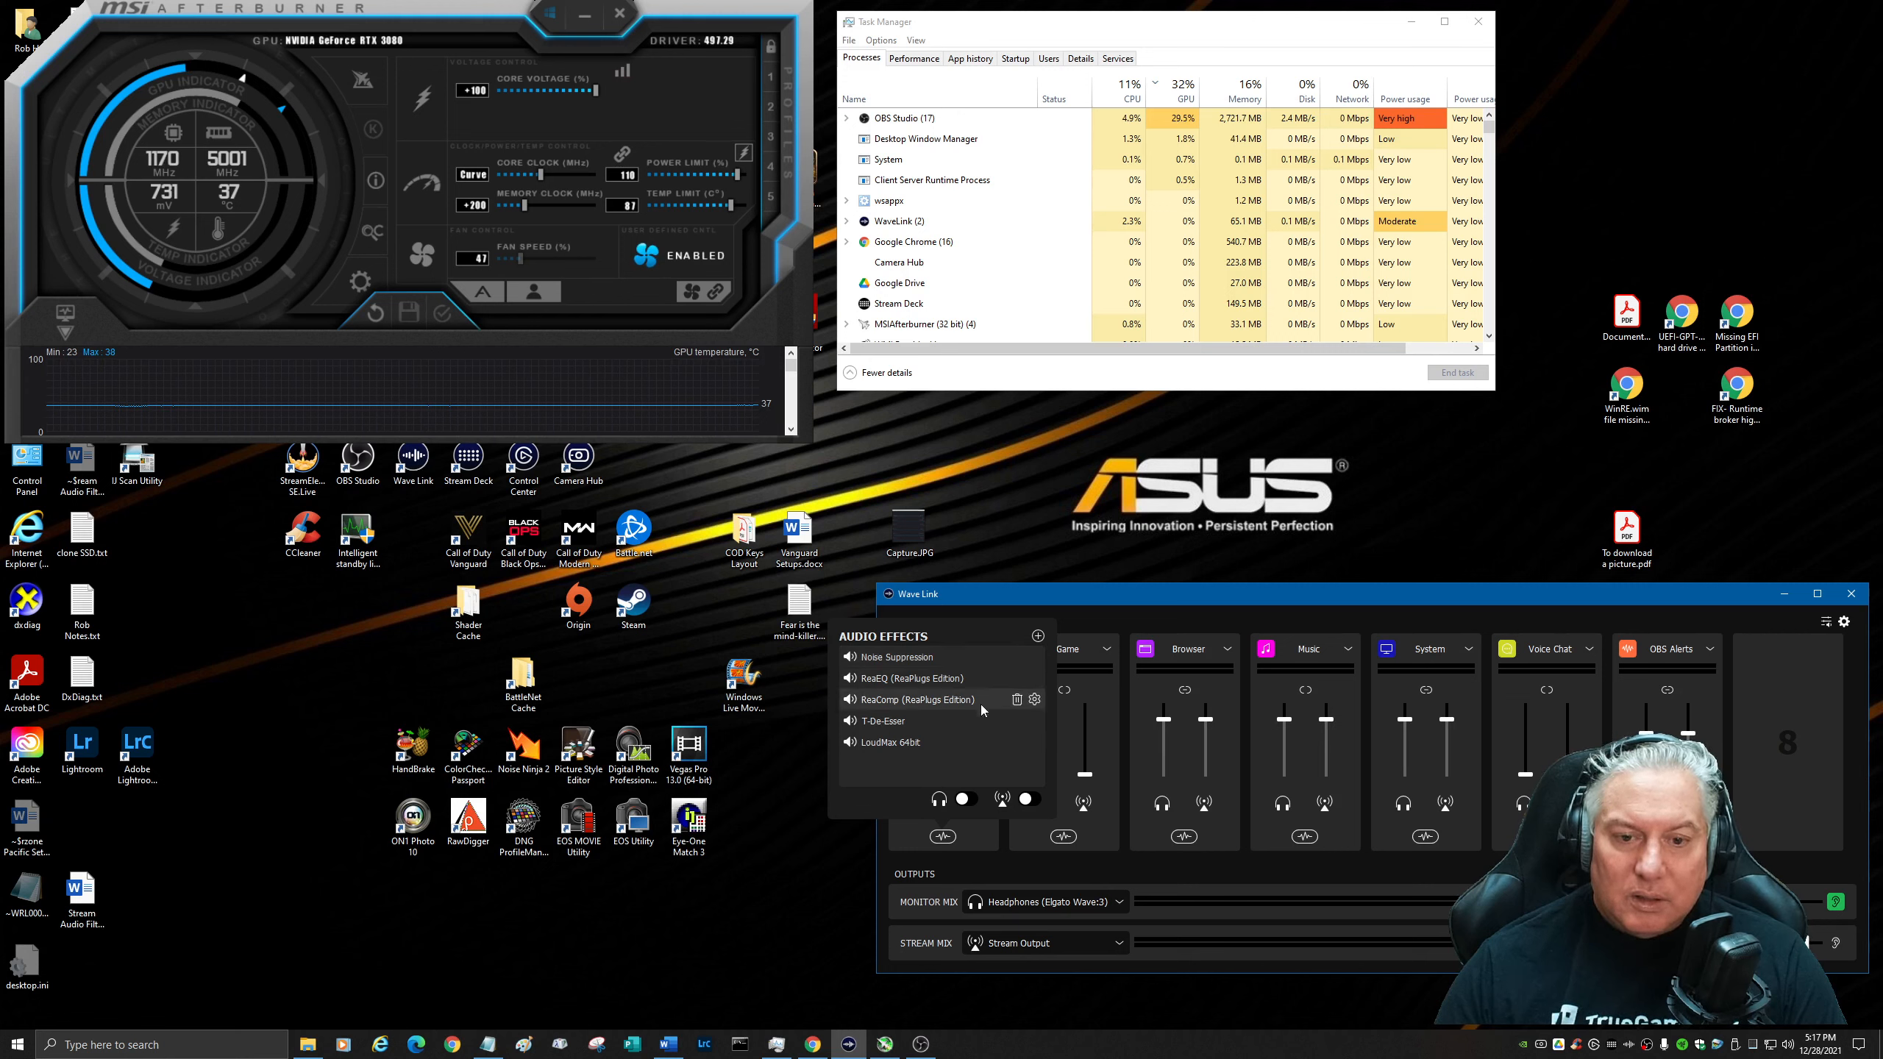
{"action": "mouse_move", "coordinate": [972, 724]}
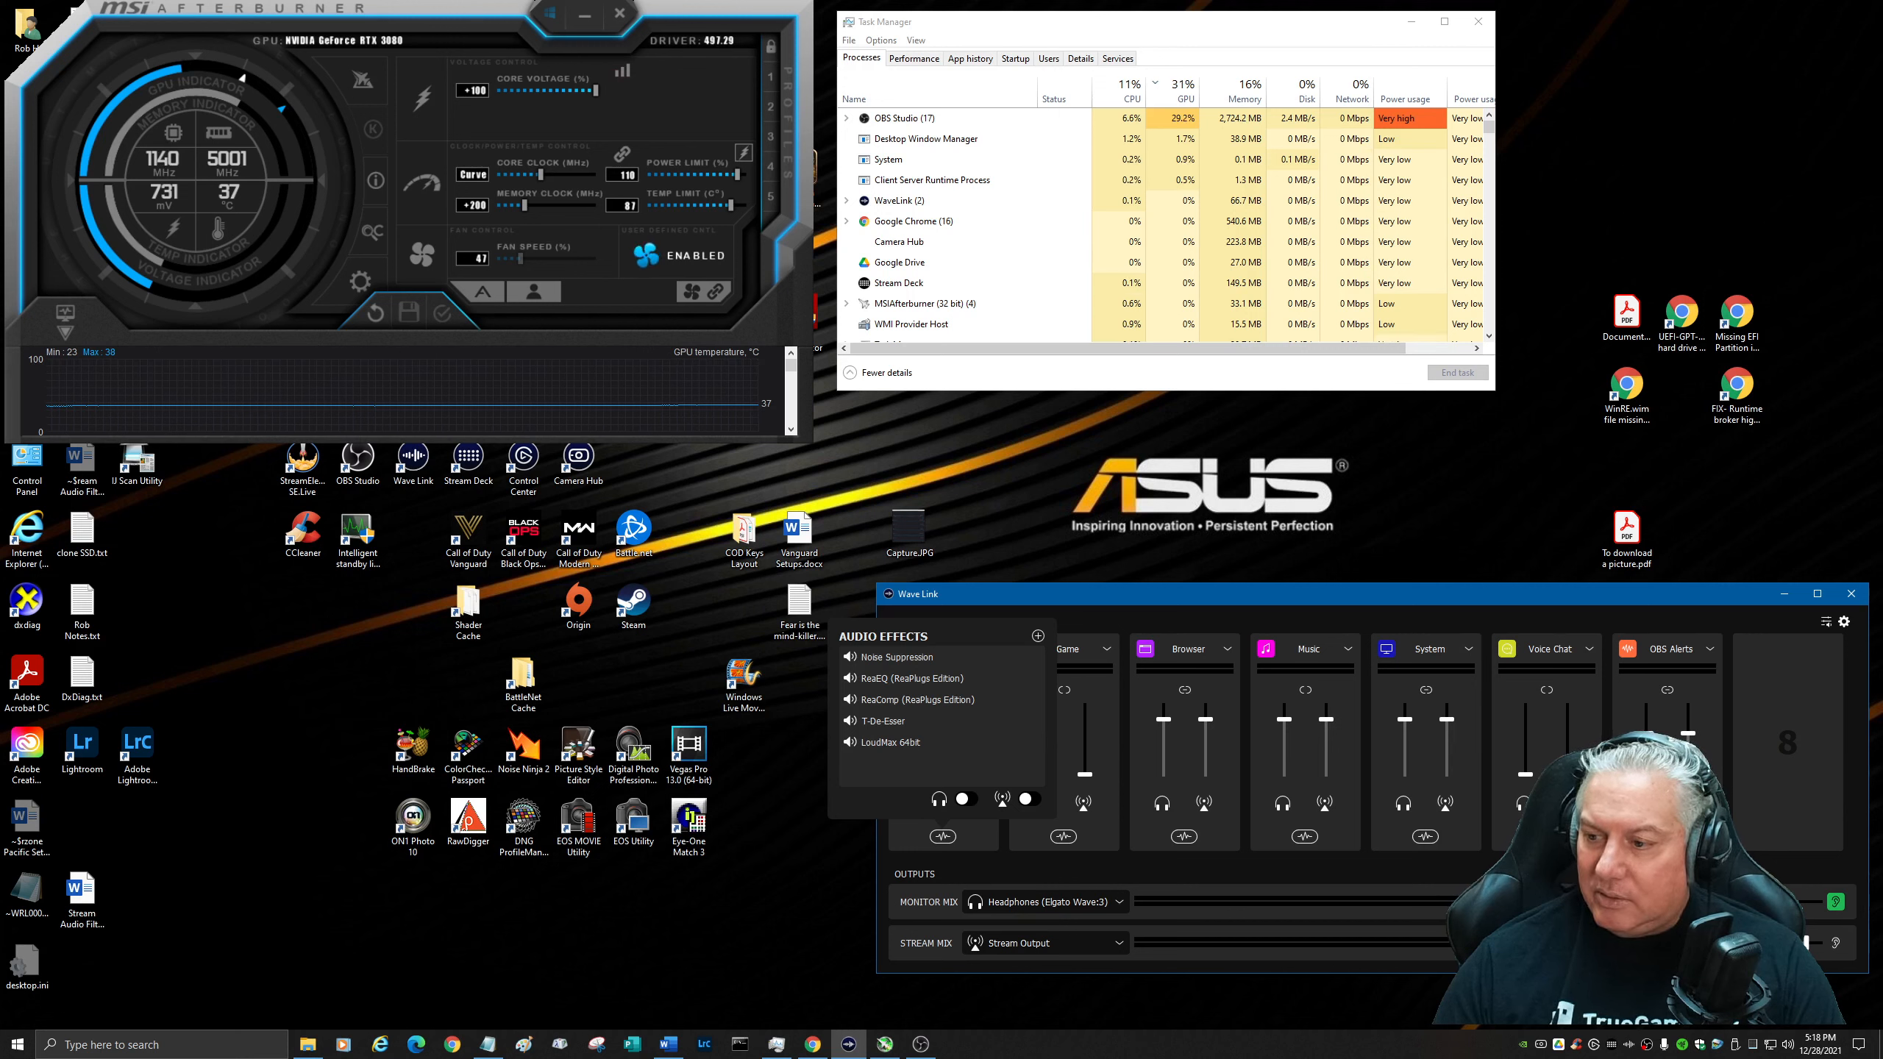
Switch to OBS, set the Elgato FaceCam's NVIDIA Greenscreen filter mode to Performance, and close the filters window.
{"action": "key", "text": "alt+Tab"}
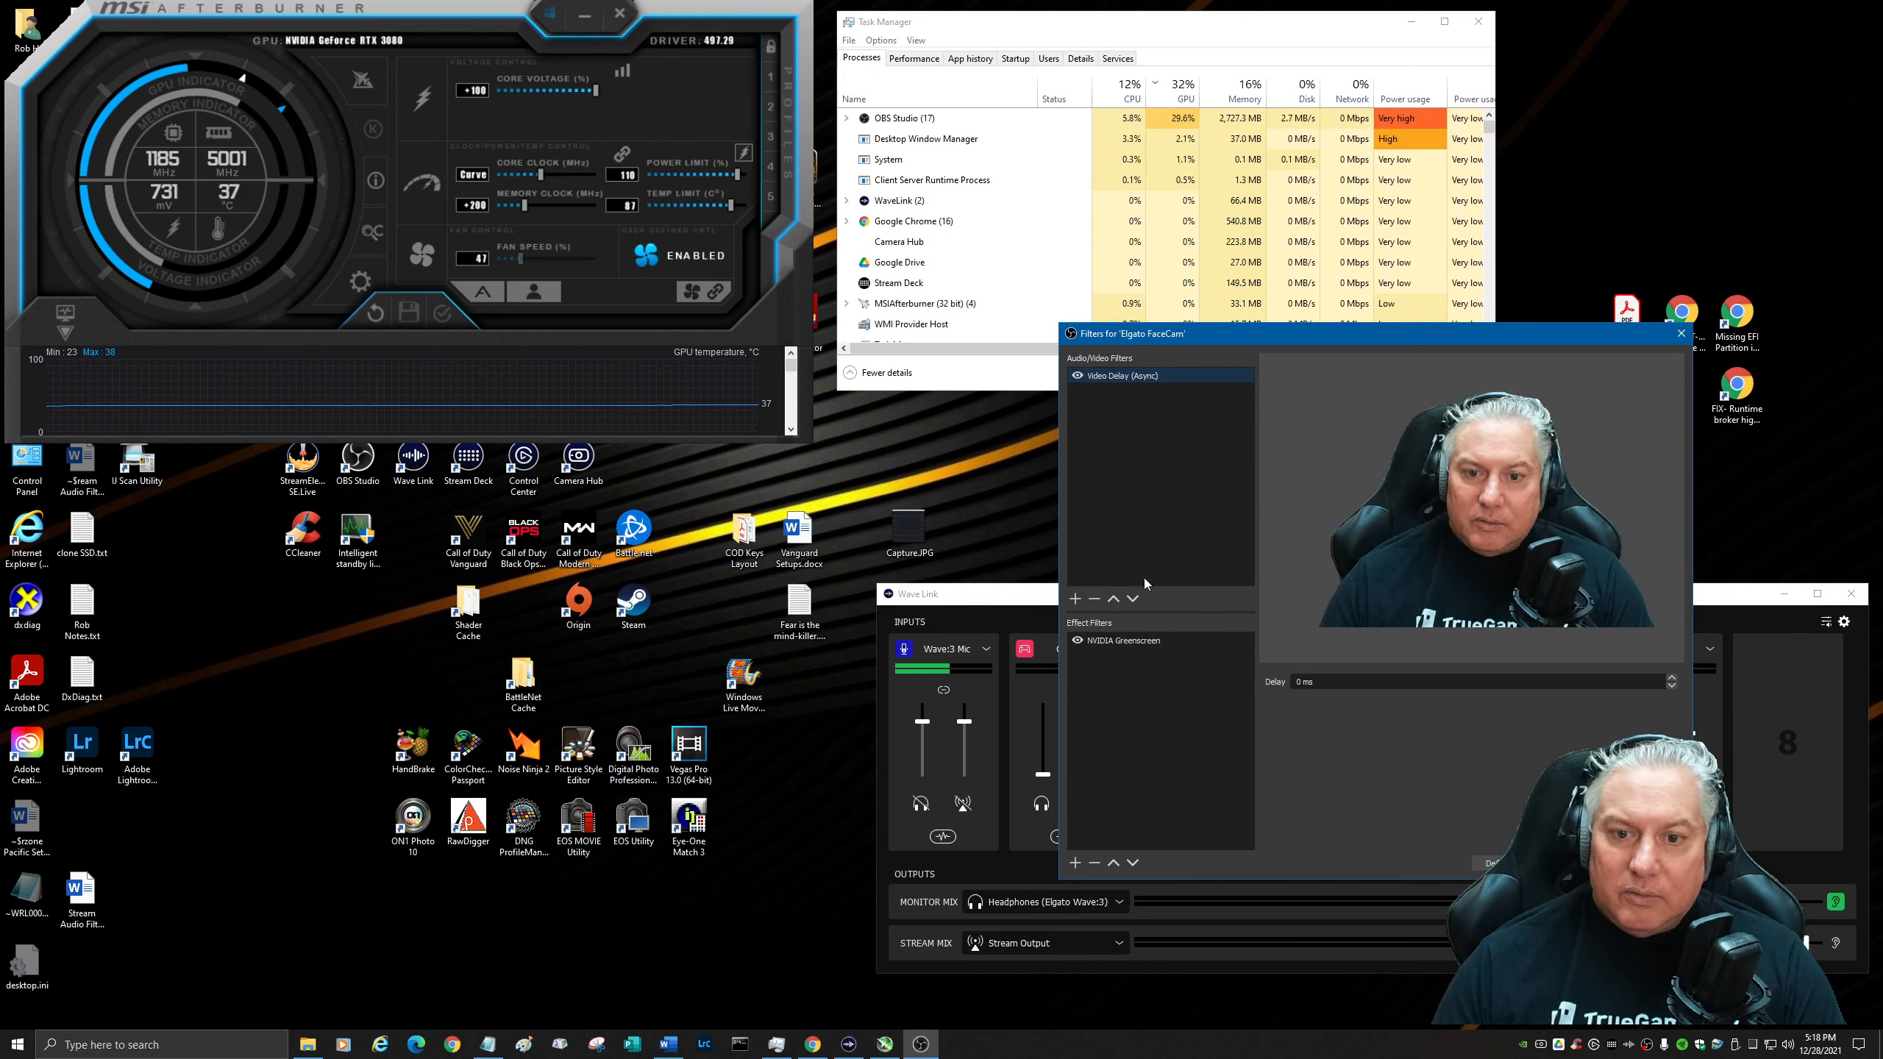
{"action": "left_click", "coordinate": [1172, 640]}
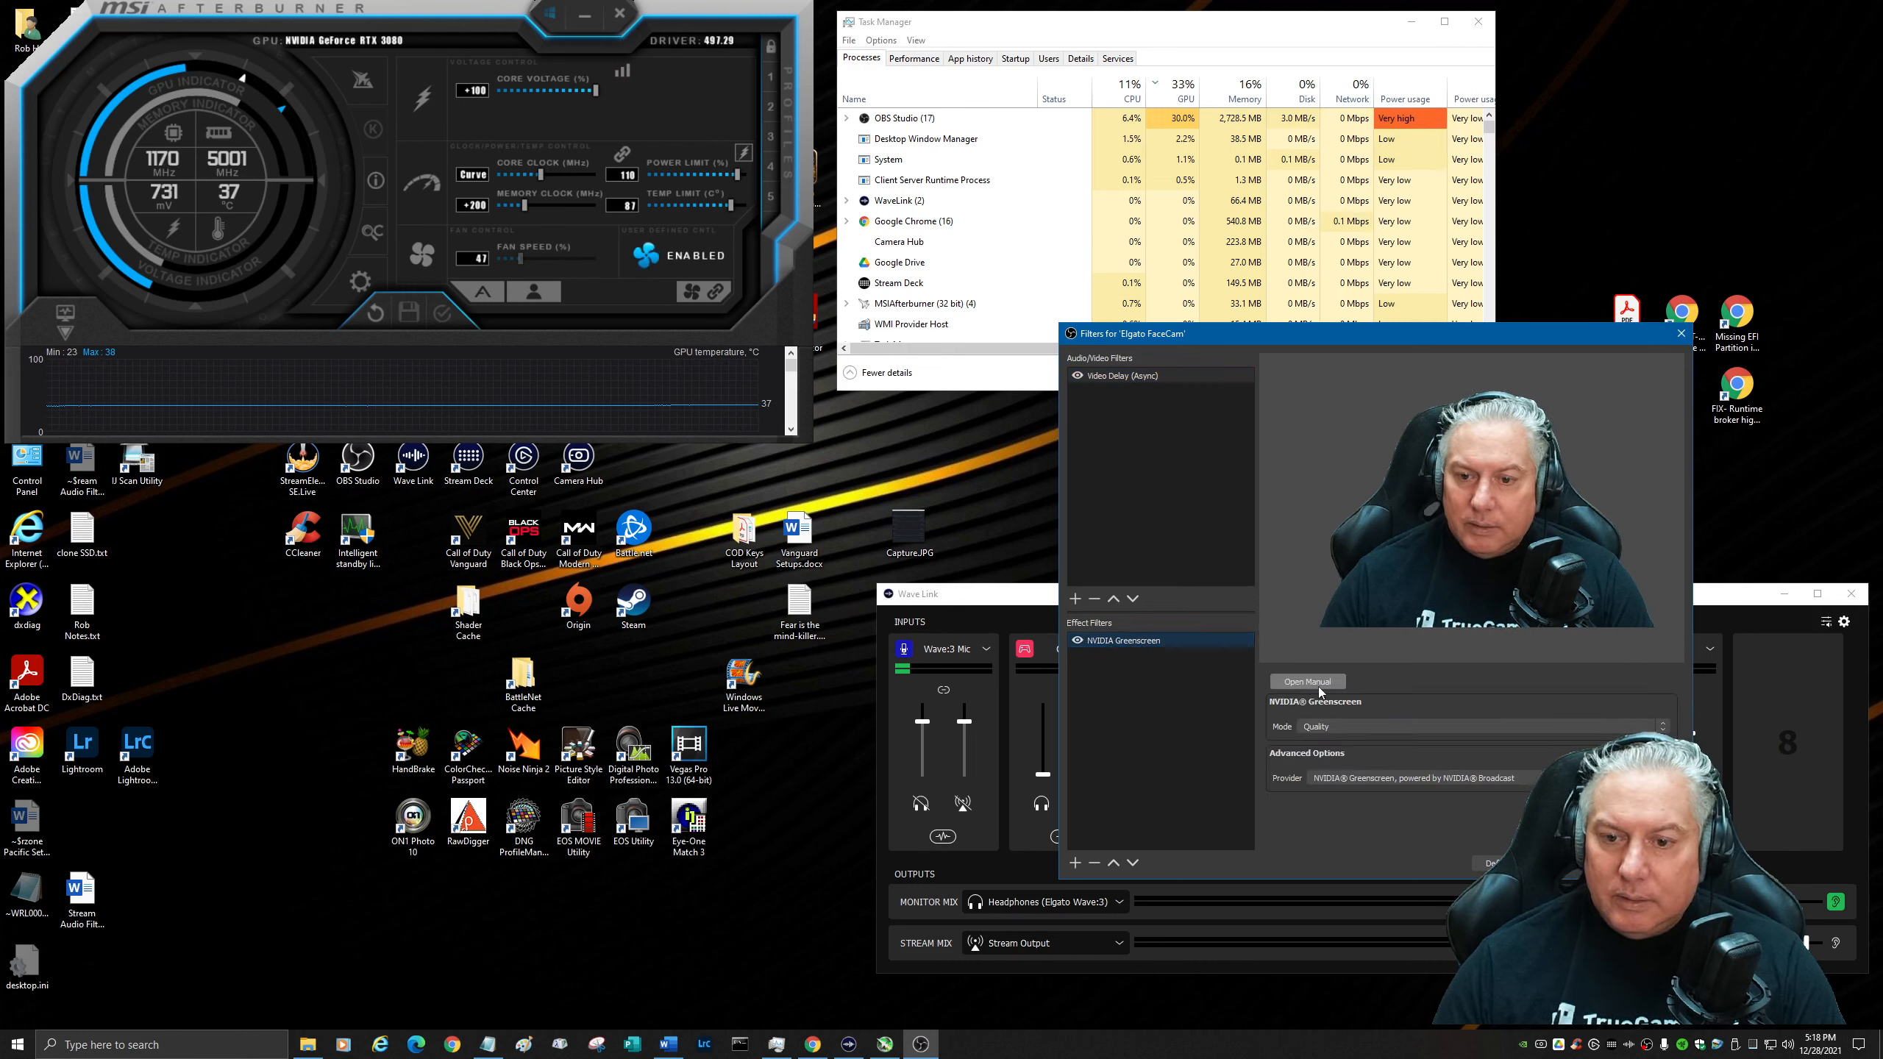
{"action": "left_click", "coordinate": [1339, 727]}
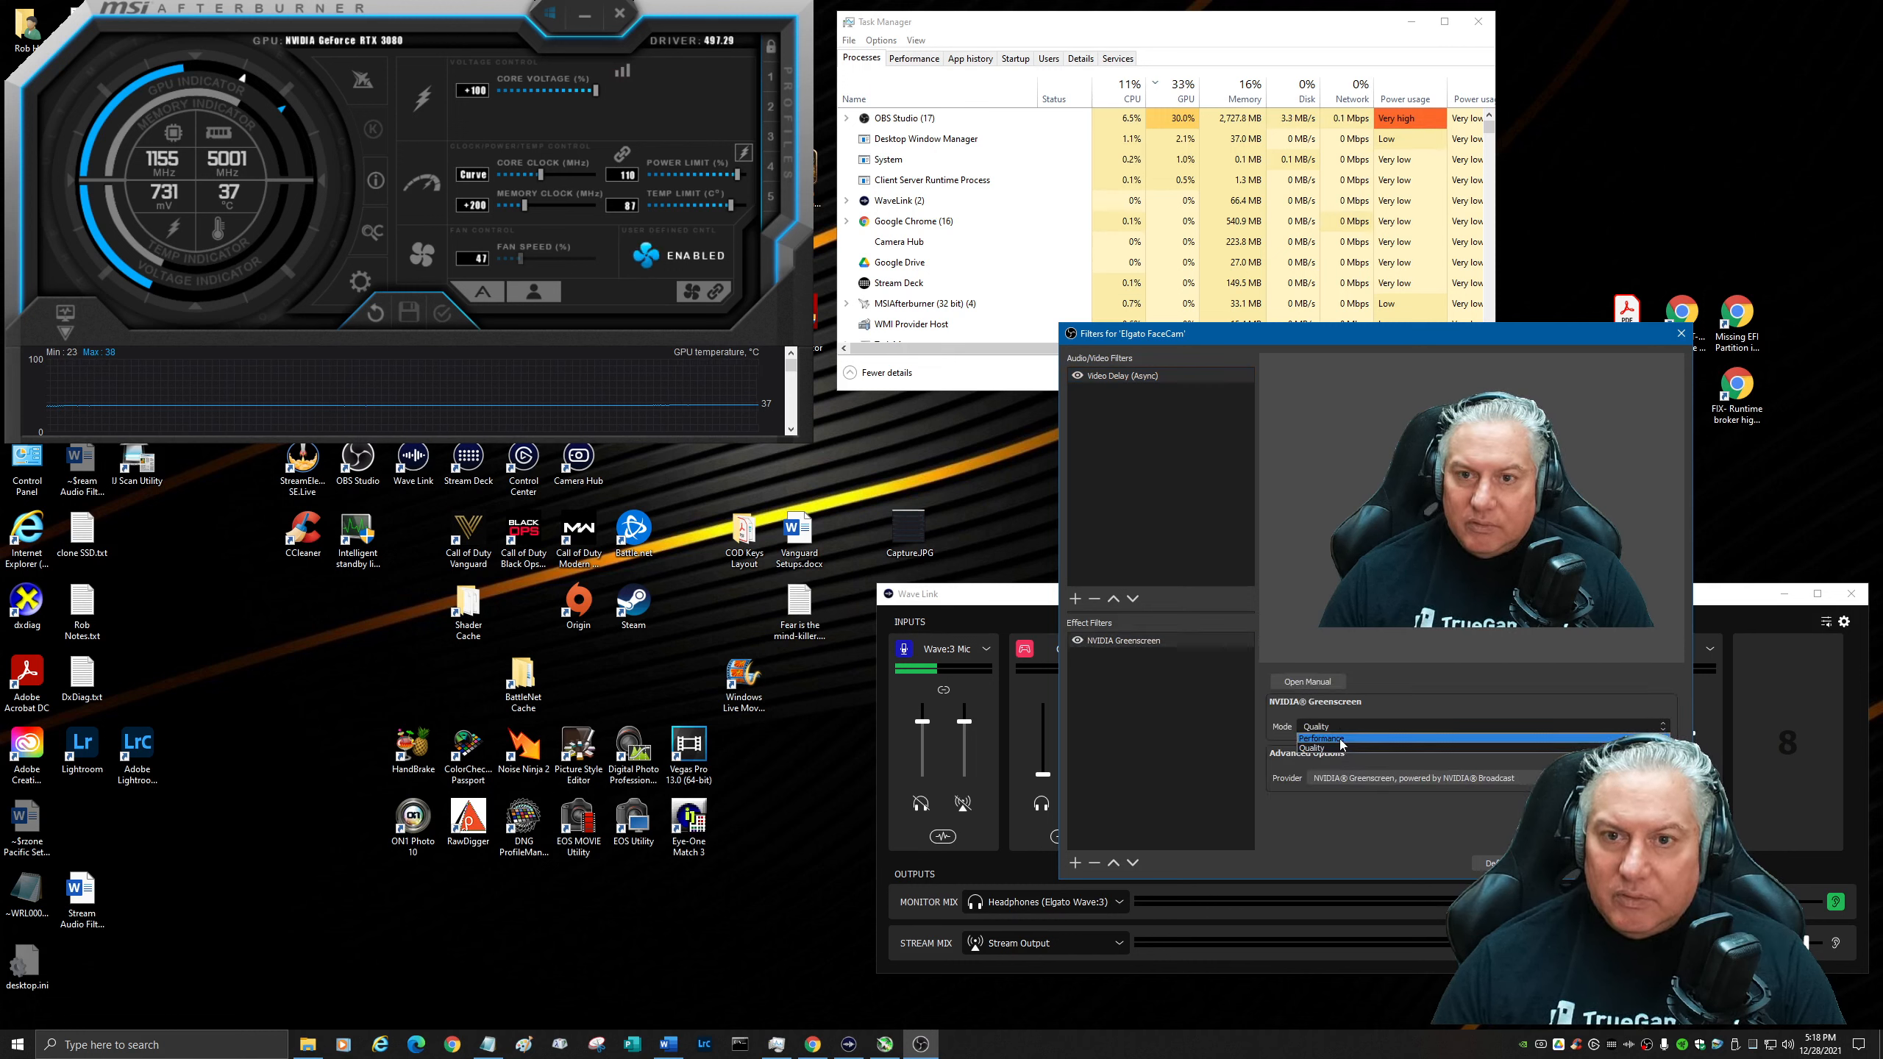
{"action": "left_click", "coordinate": [1341, 739]}
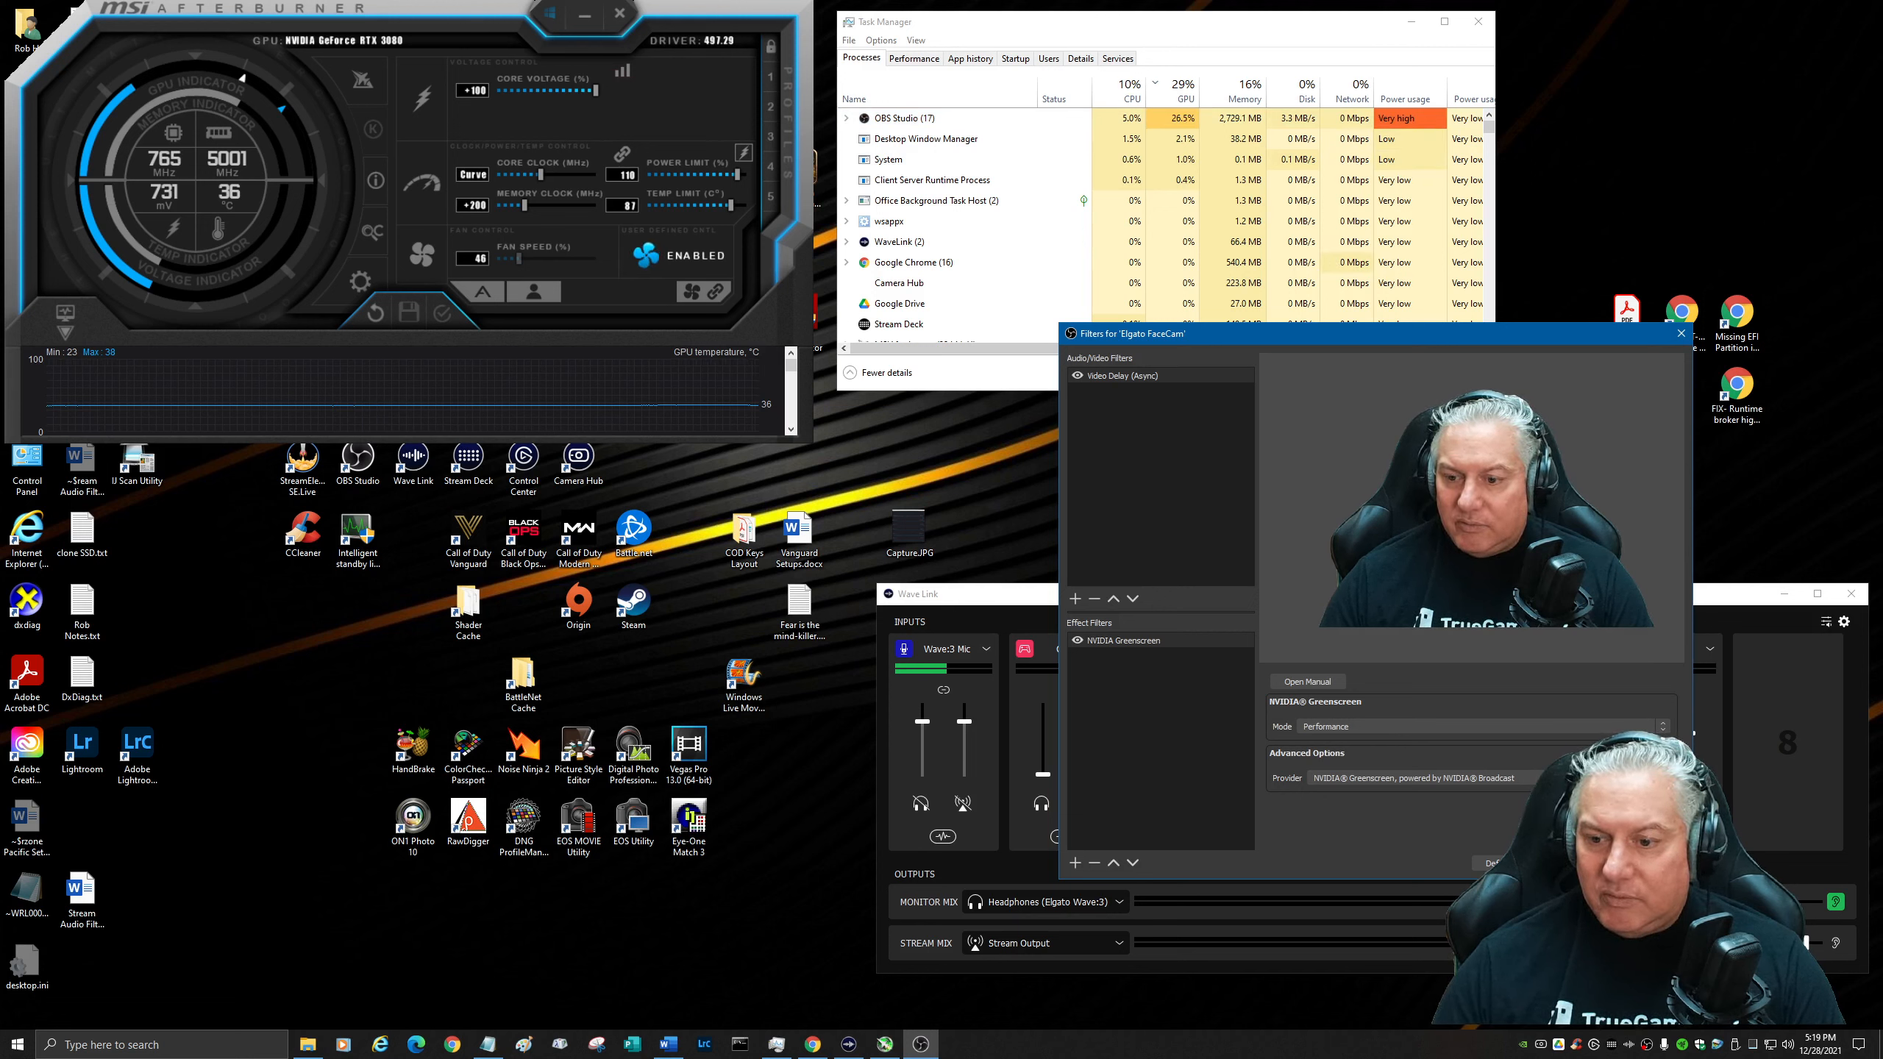
{"action": "left_click", "coordinate": [1657, 863]}
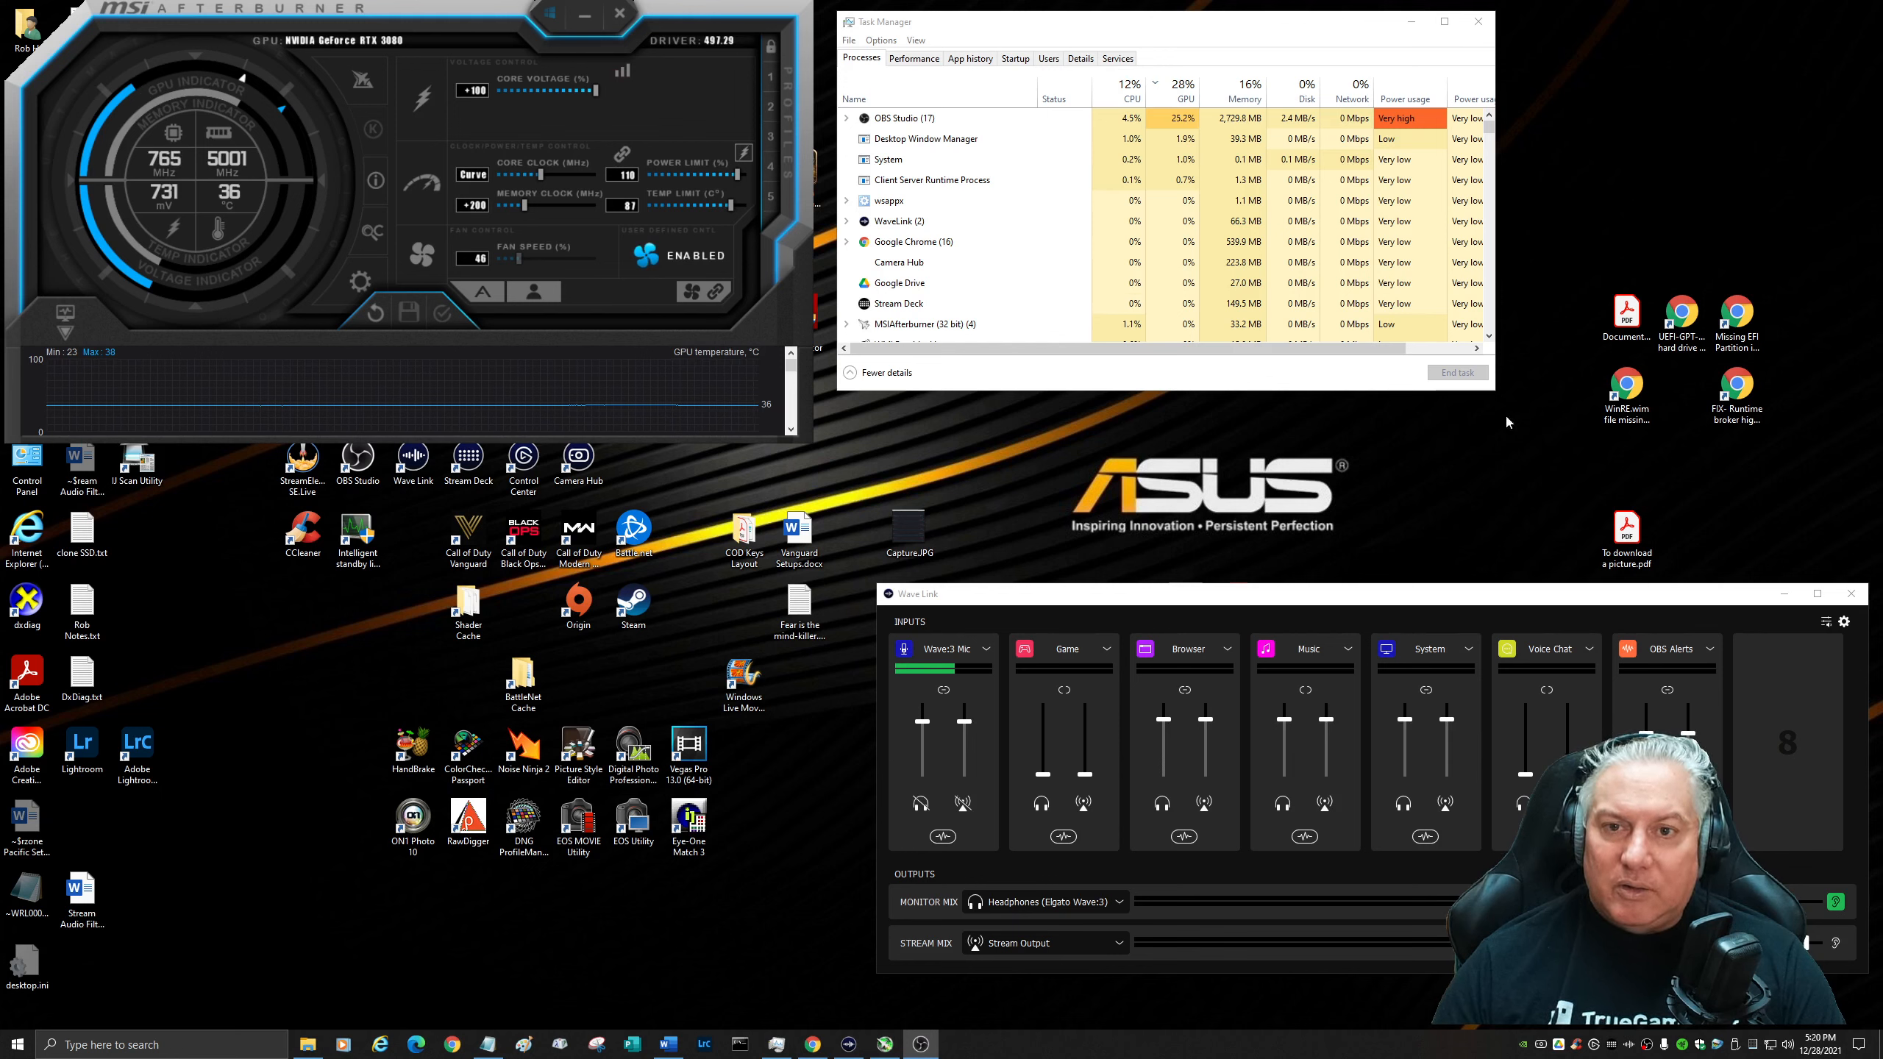
Move the Task Manager window closer to the Wave Link window, clear of the desktop shortcuts above it.
{"action": "left_click_drag", "start_coordinate": [1329, 26], "coordinate": [1384, 161]}
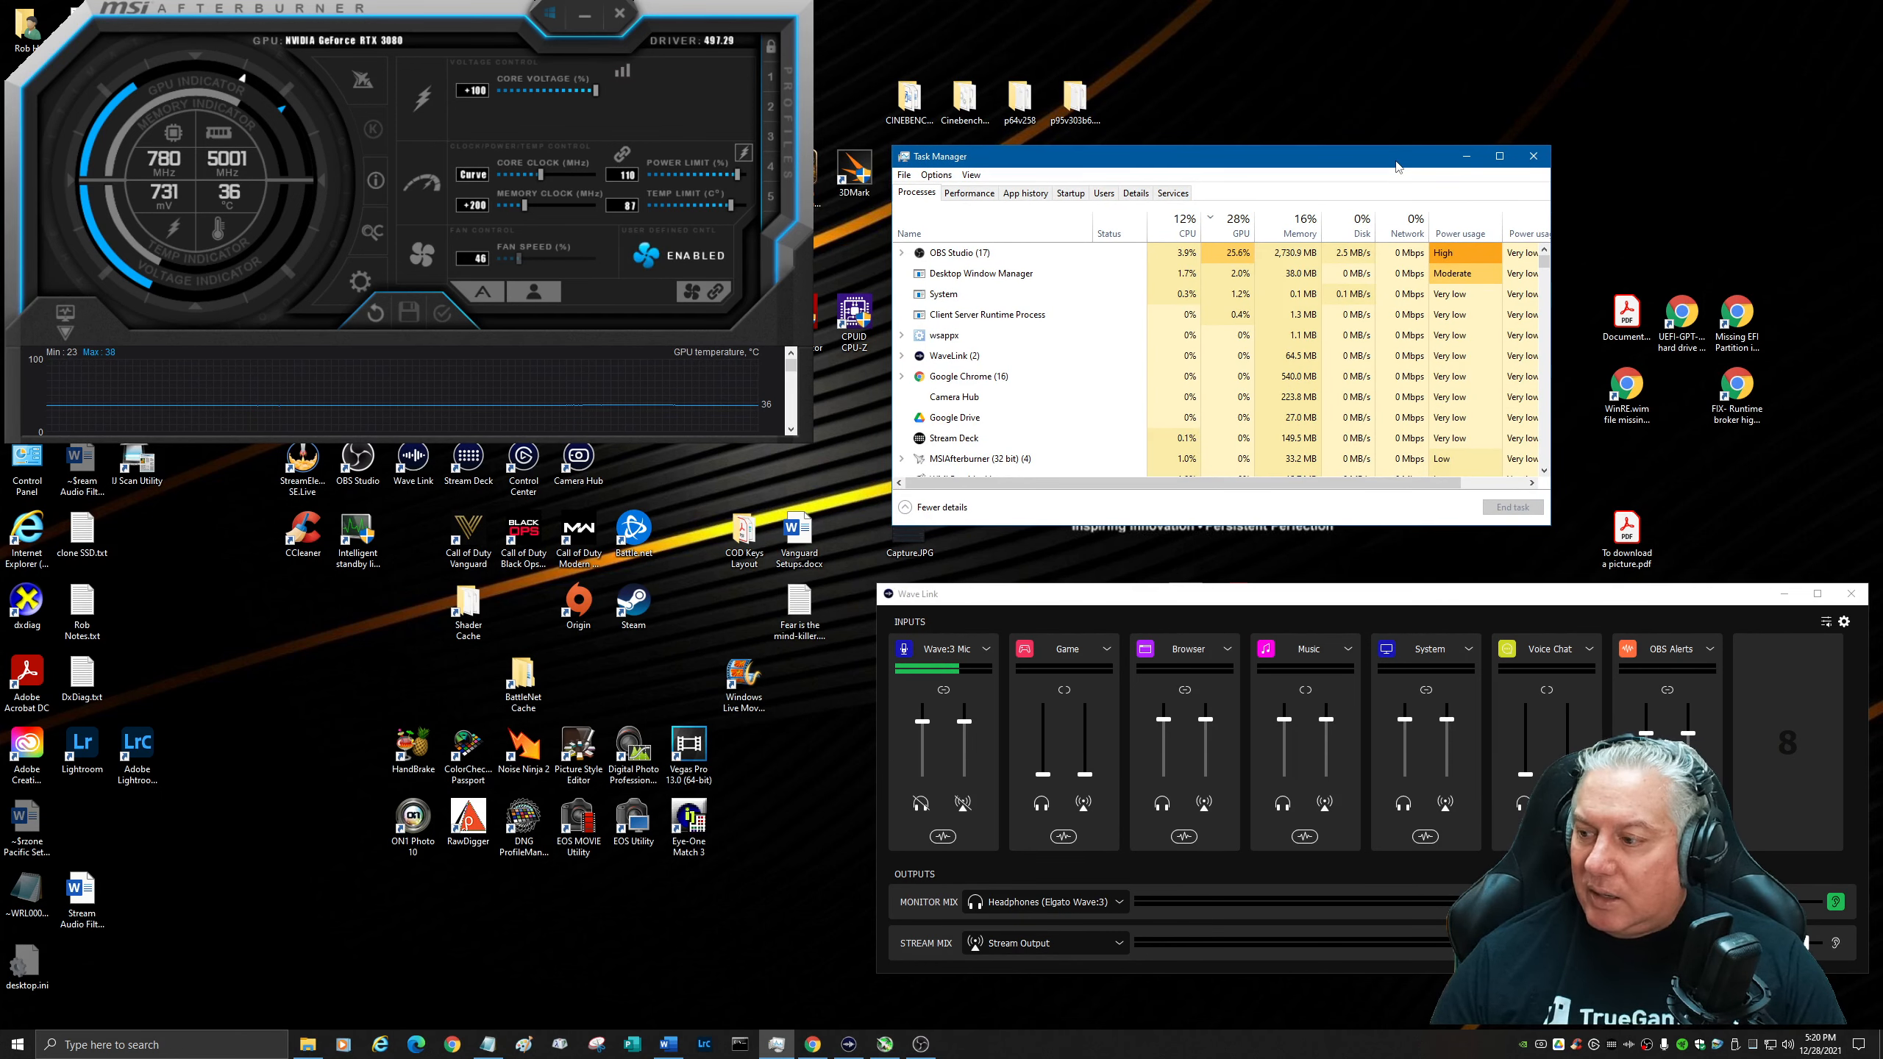